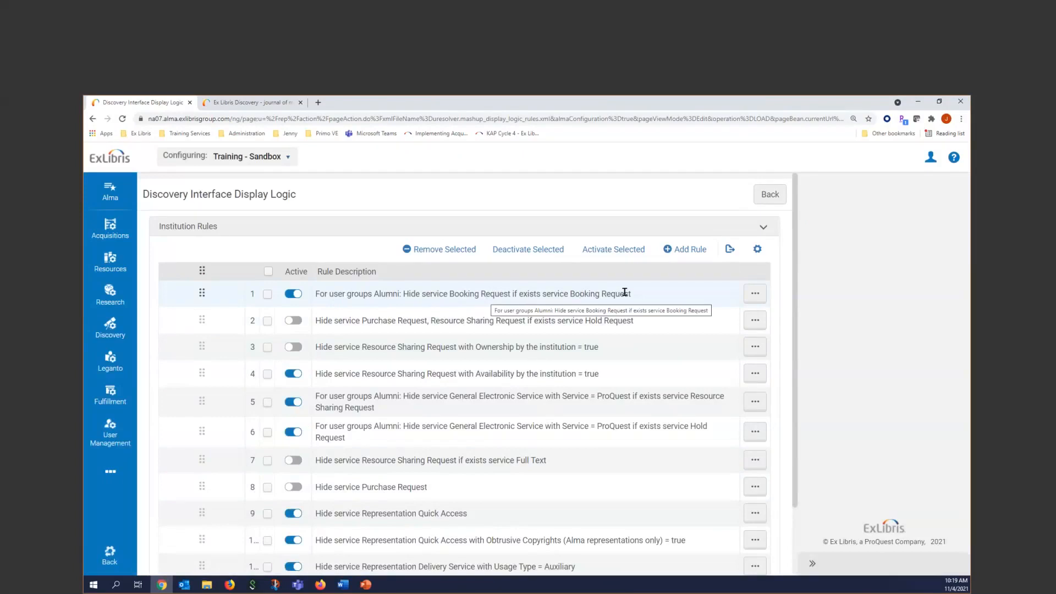
Examine the settings of the Alumni rule that hides Booking Request, and close it without changes
left_click_drag(354, 296, 661, 302)
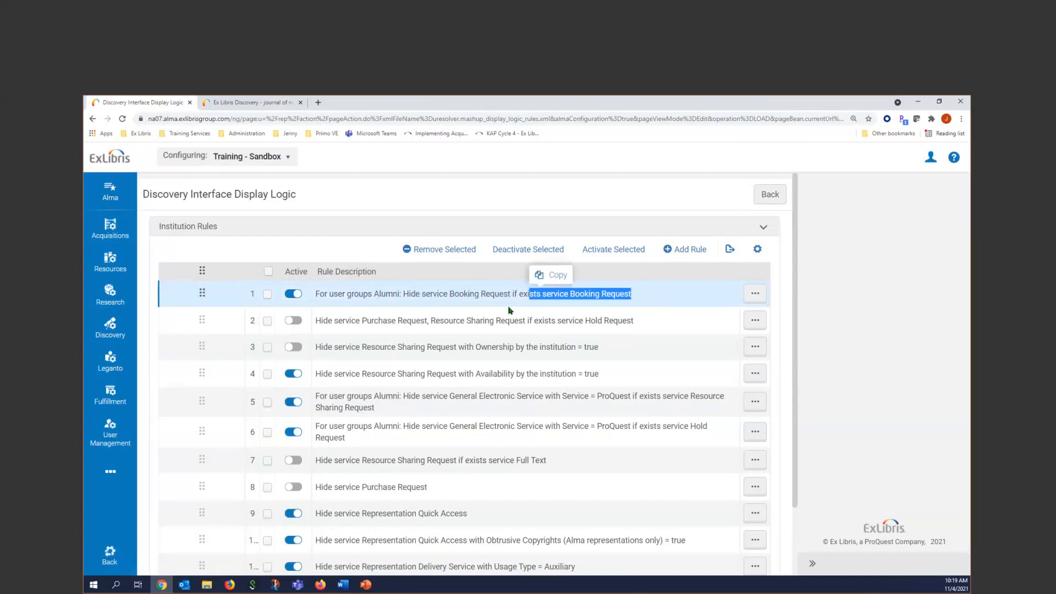
left_click(755, 295)
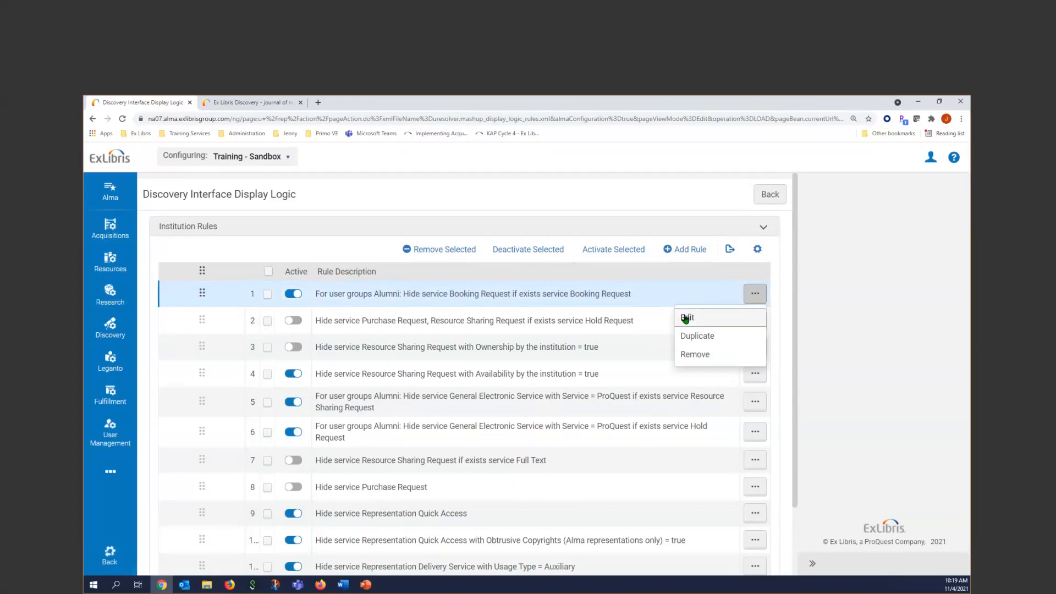
left_click(686, 318)
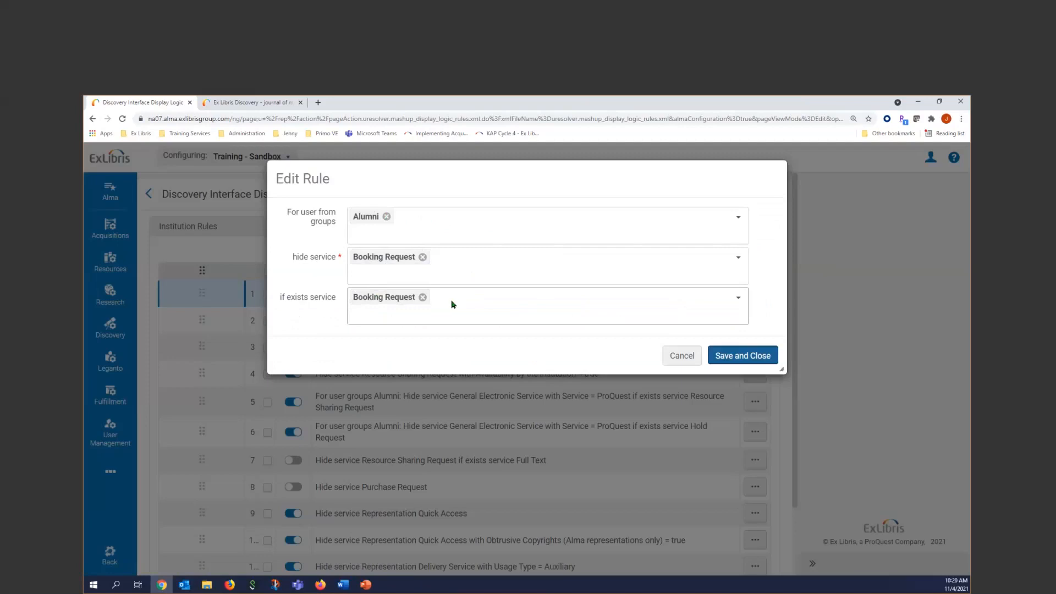
left_click(683, 357)
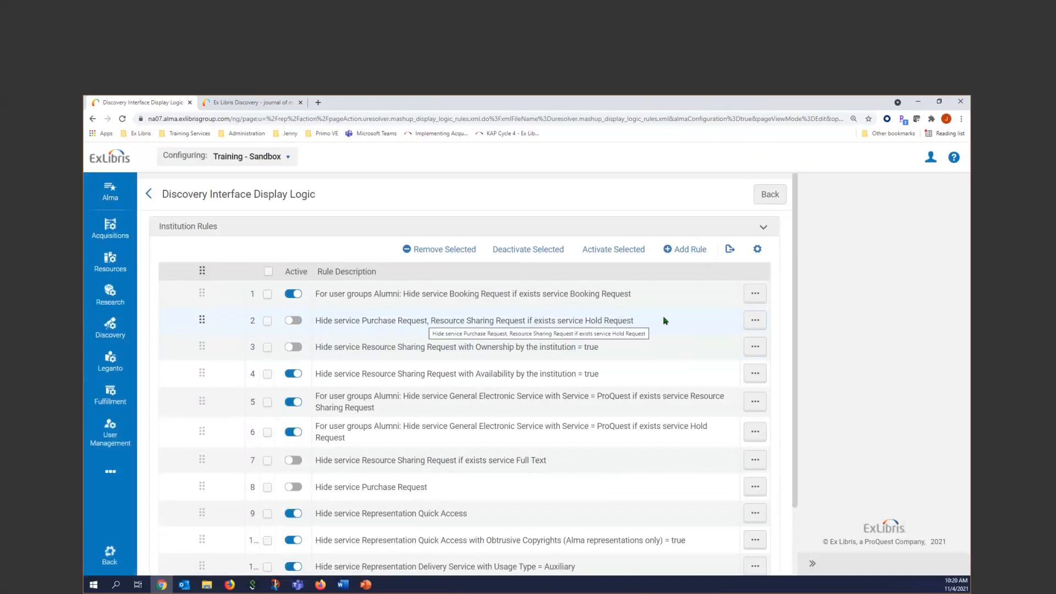
Examine the settings of the rule hiding Purchase Request and Resource Sharing Request if Hold Request exists, without changing them
left_click(752, 320)
left_click(683, 343)
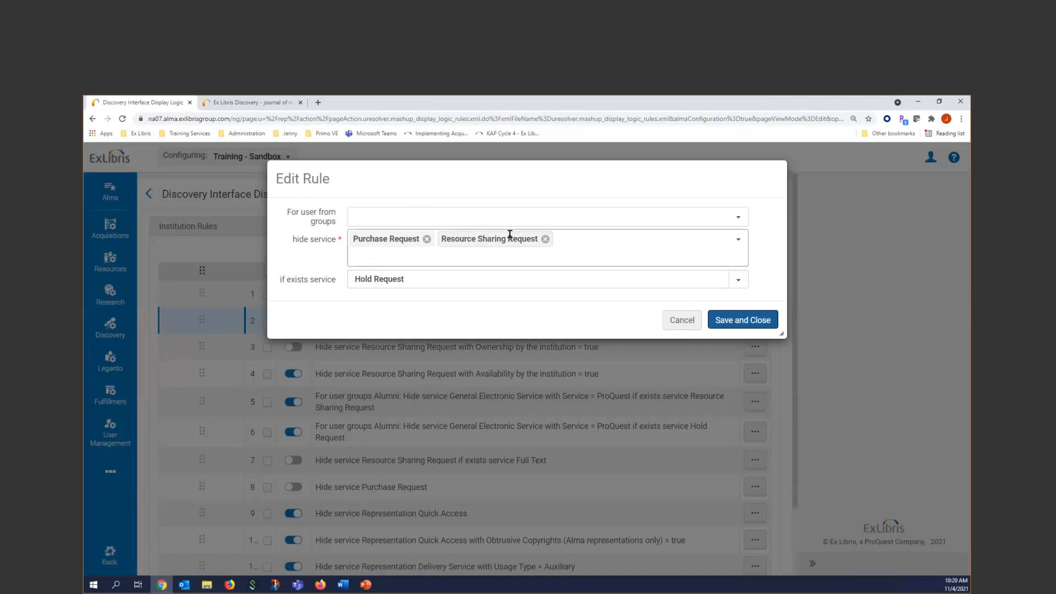
left_click(680, 322)
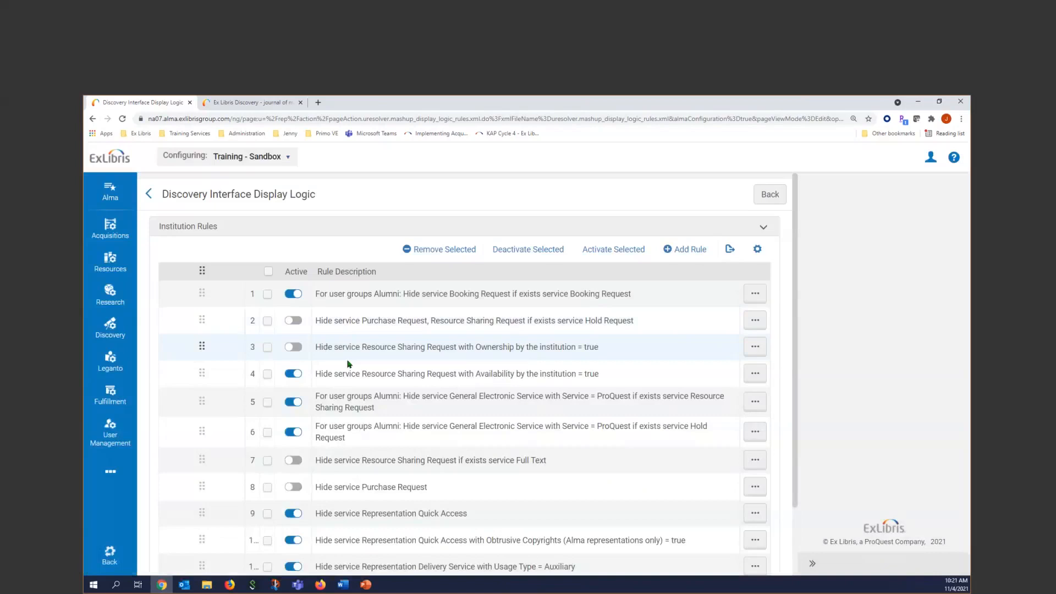
Examine the settings of the rule hiding Resource Sharing Request based on ownership by the institution, without changing them
left_click(761, 347)
left_click(715, 370)
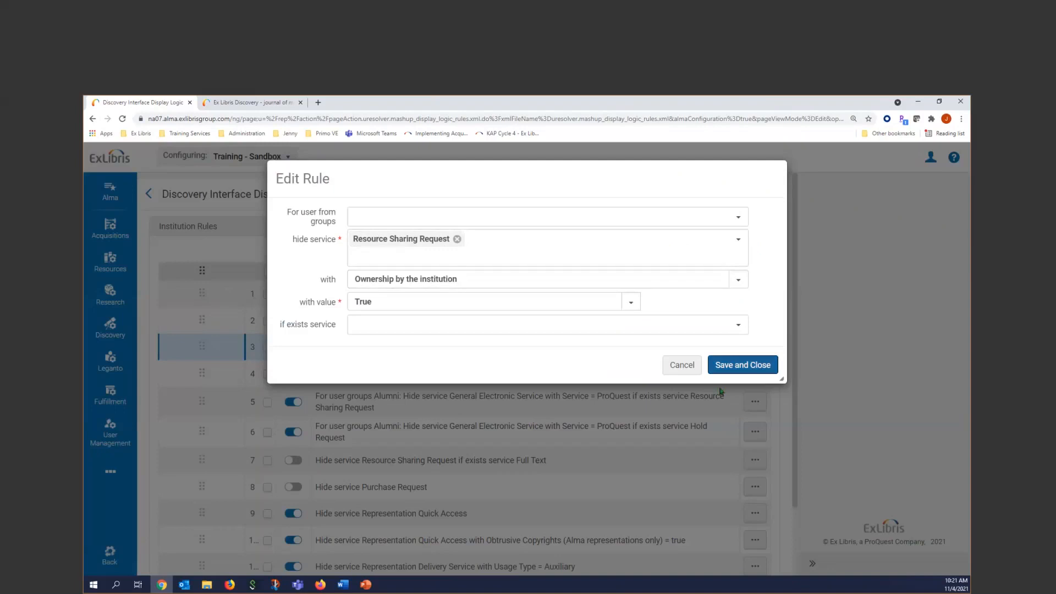
left_click(682, 365)
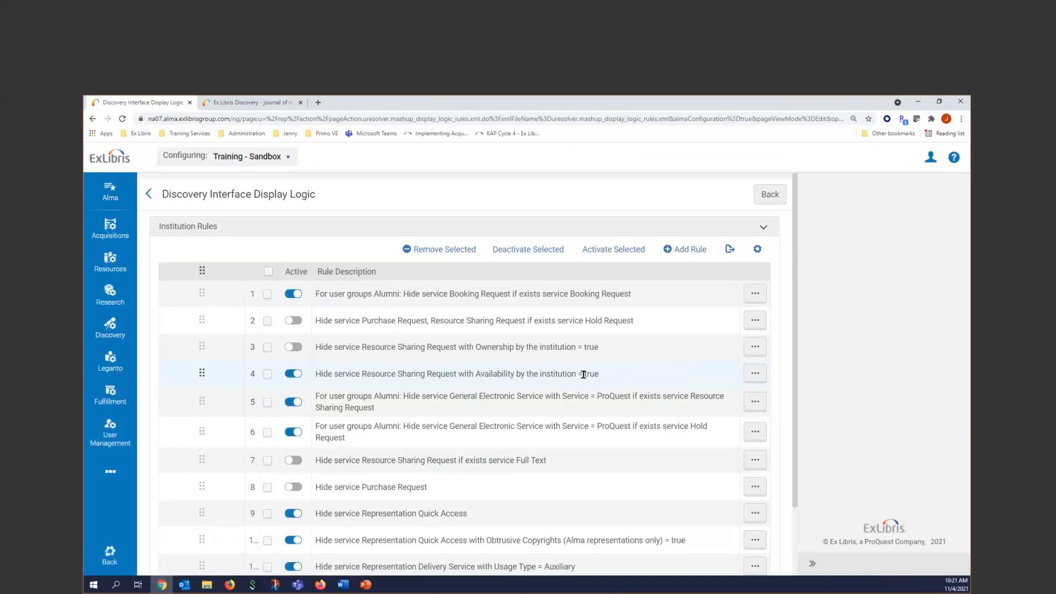
Examine the settings of the rule hiding Resource Sharing Request based on availability by the institution, without changing them
left_click(754, 373)
left_click(687, 397)
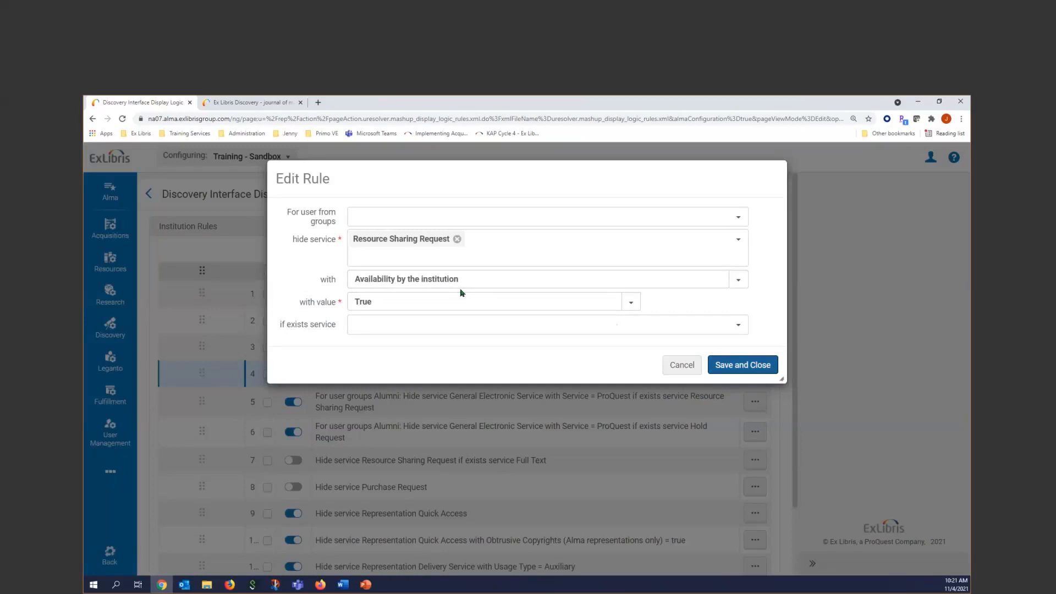
left_click(680, 370)
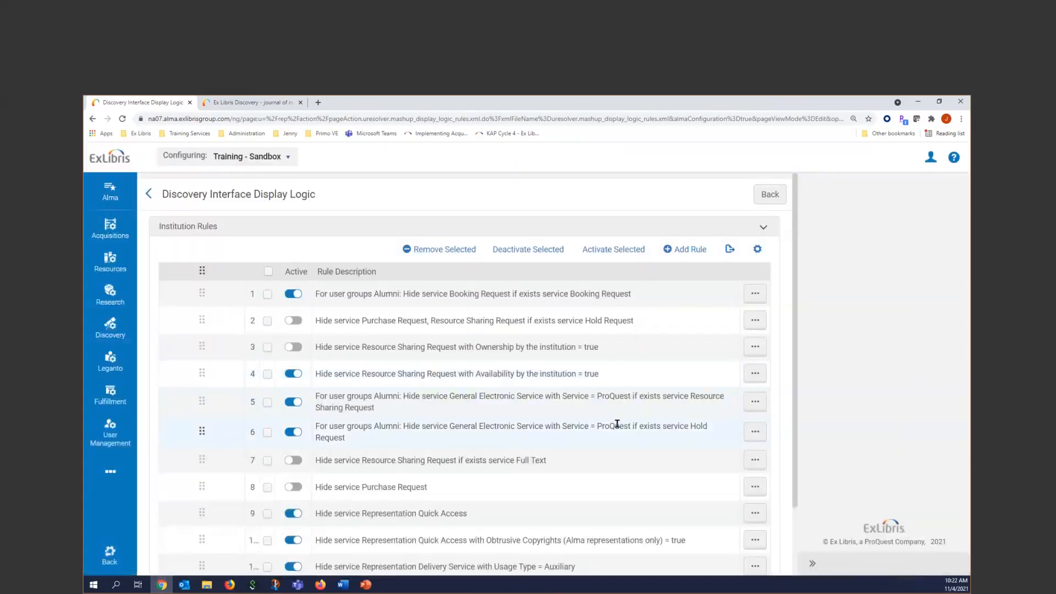
Examine the settings of the rule that hides only Purchase Request, and close it without changes
scroll(617, 424, "down", 2)
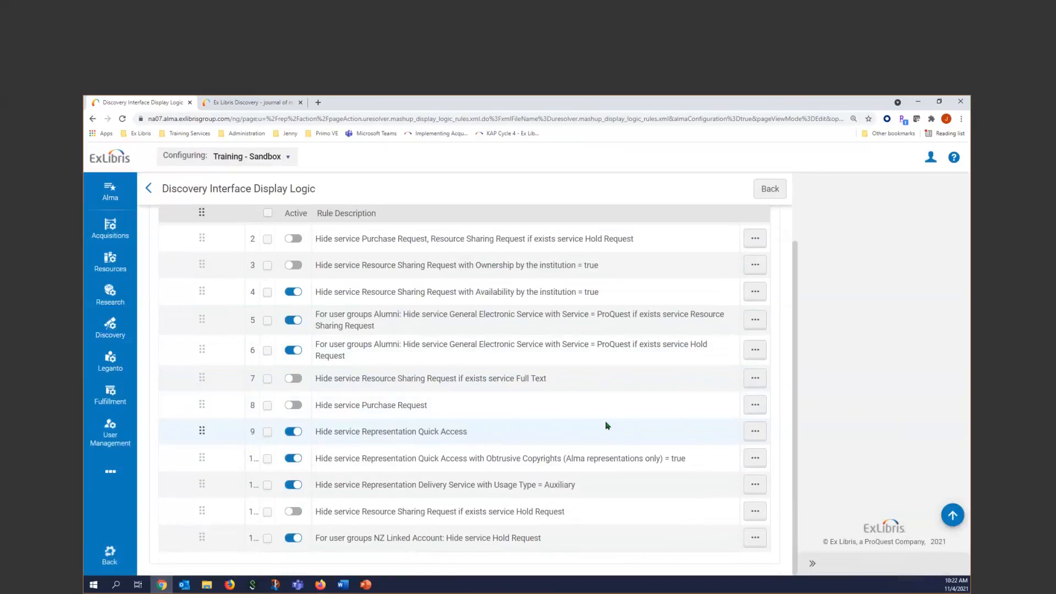
left_click(754, 406)
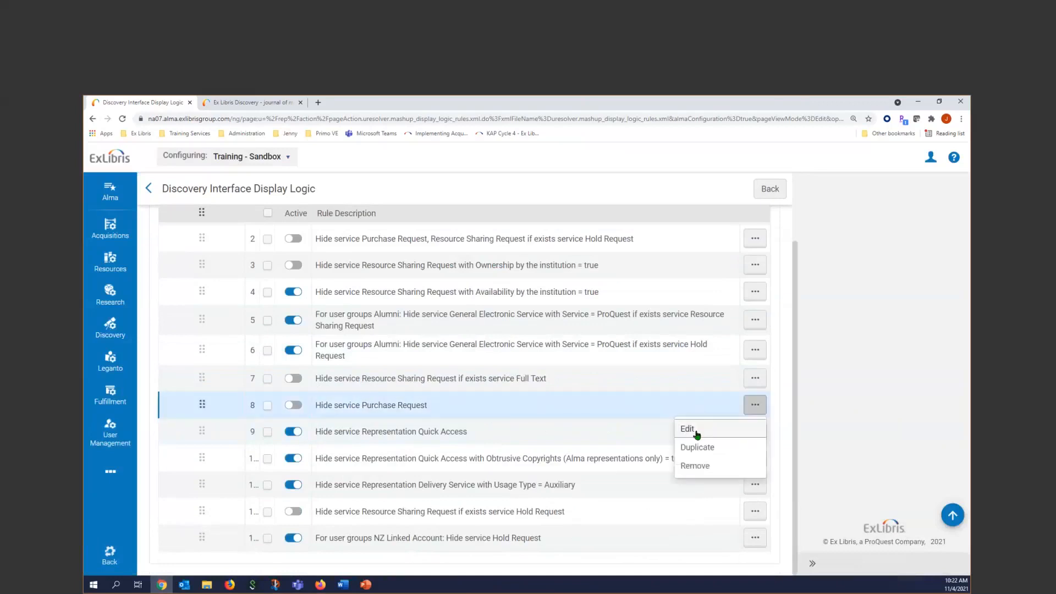
left_click(694, 431)
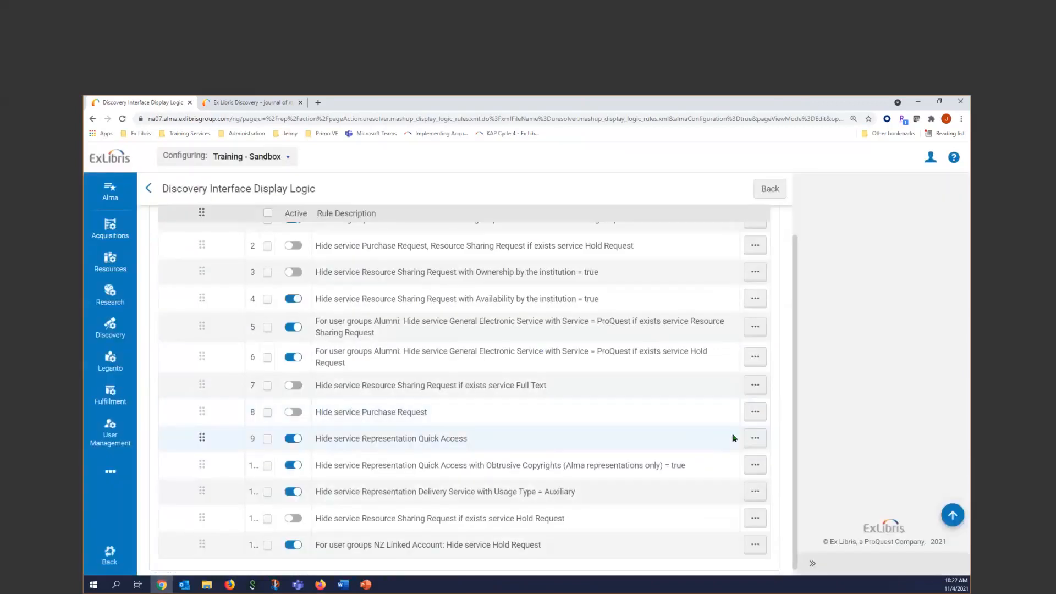
left_click(762, 415)
left_click(762, 415)
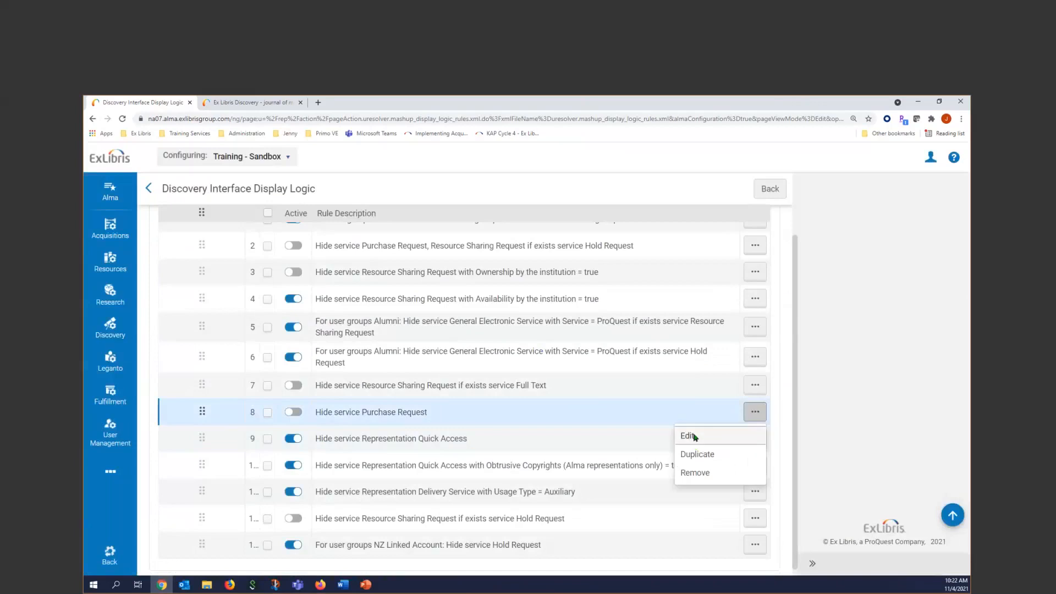
left_click(691, 435)
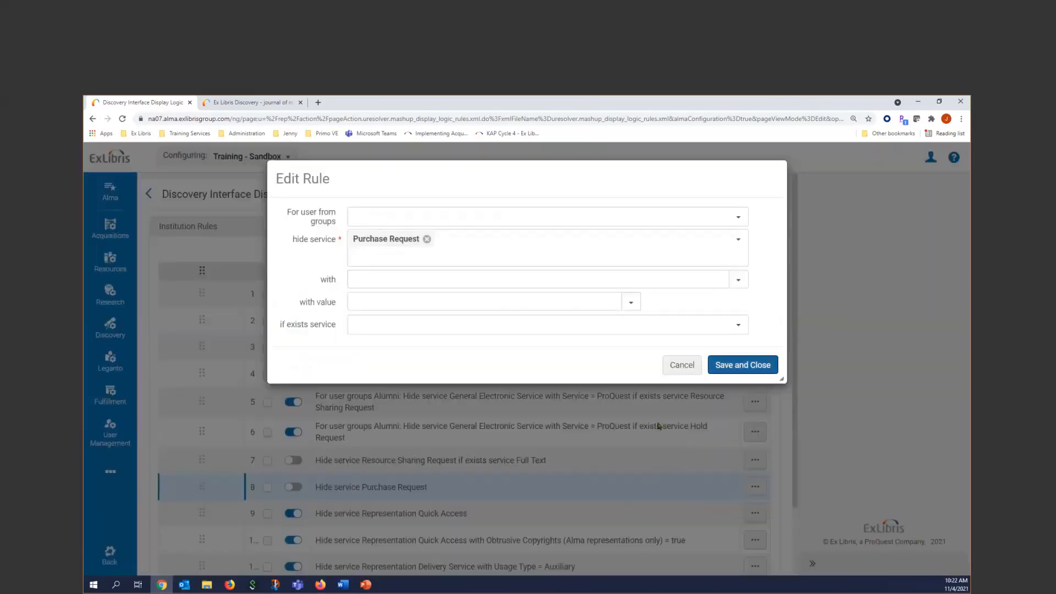
left_click(682, 365)
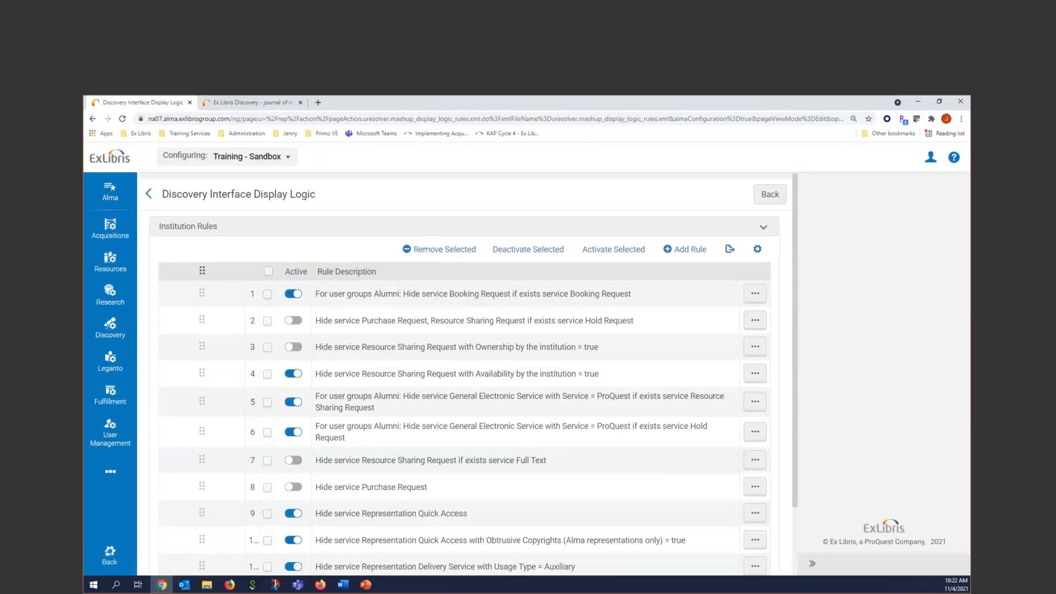
Start a new institution rule and replace the prefilled Purchase Request with Full Text as the service to hide
left_click(690, 251)
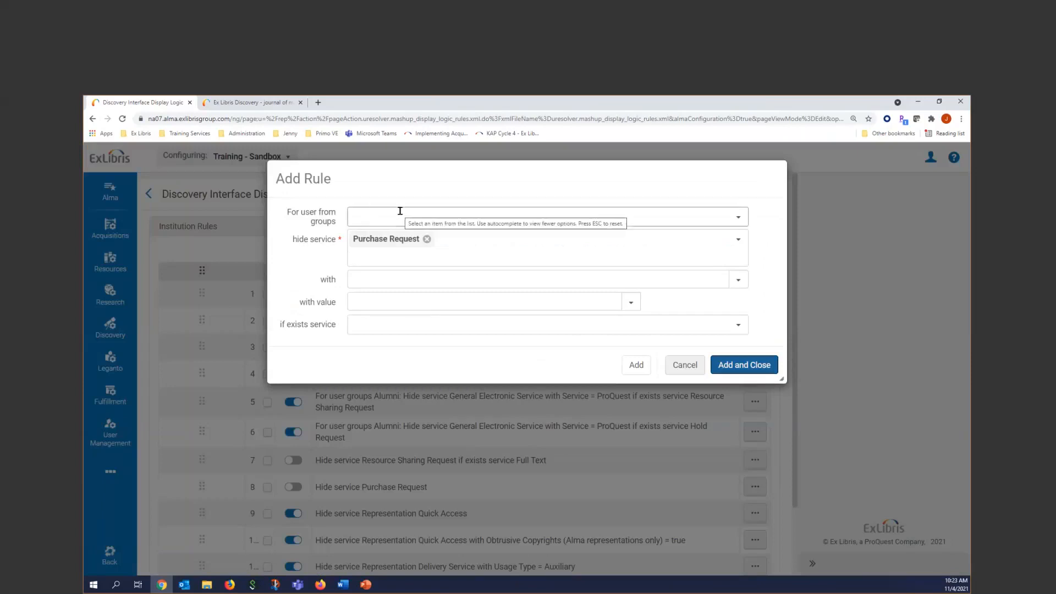
left_click(427, 240)
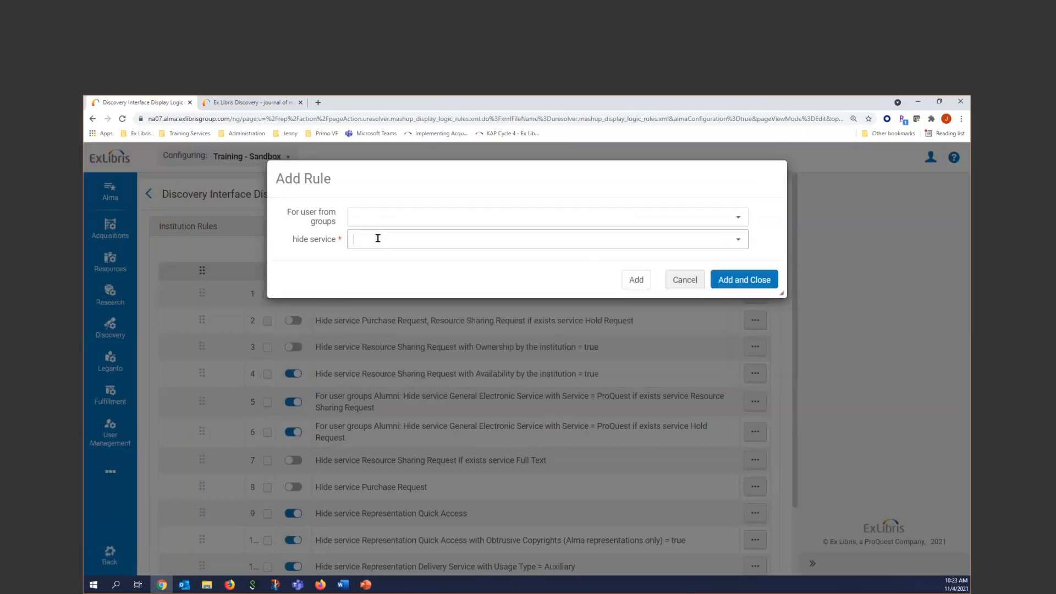
left_click(378, 238)
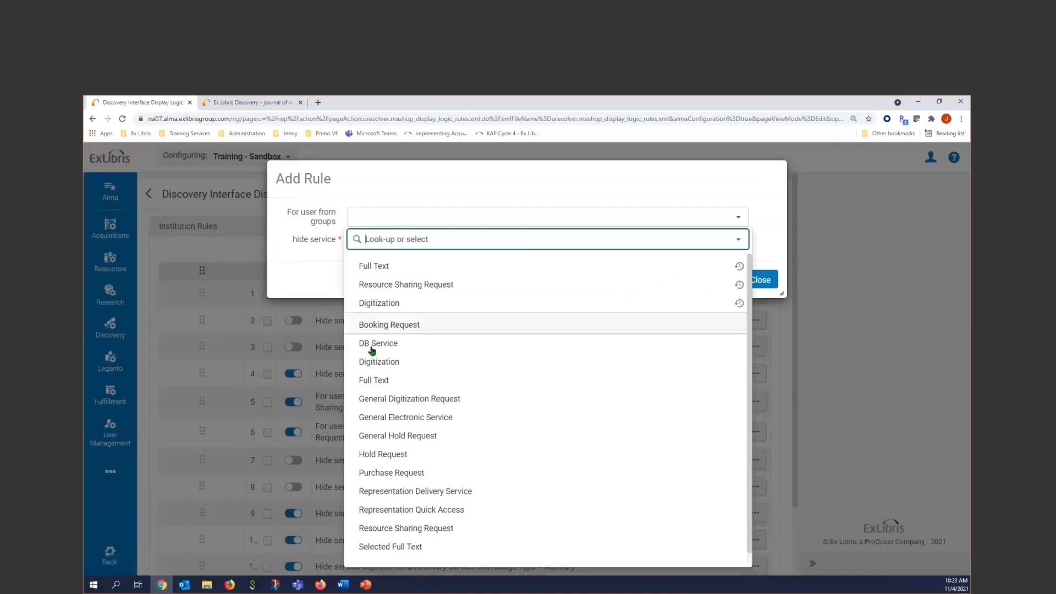
left_click(372, 380)
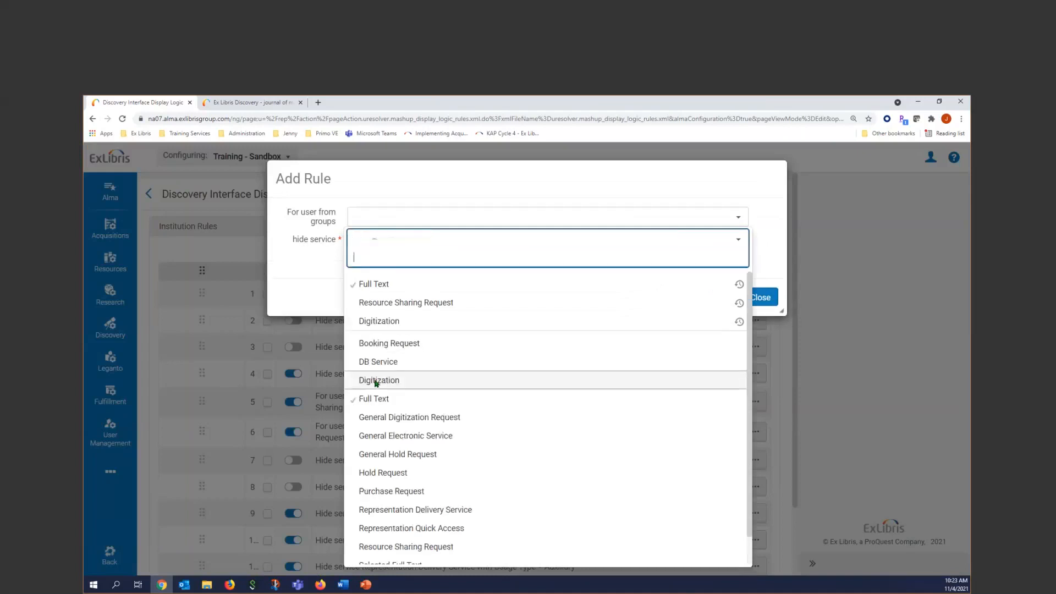
left_click(776, 243)
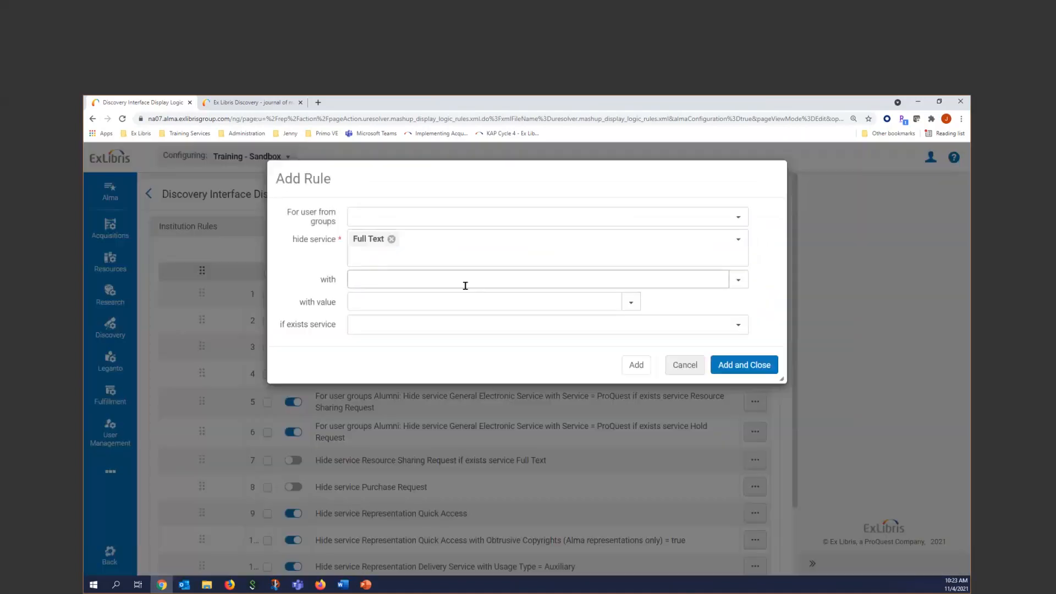
Limit the hidden Full Text service by Interface to the values EBSCO PUBLISHING, EBSCO Electronic and EBSCOhost
left_click(427, 280)
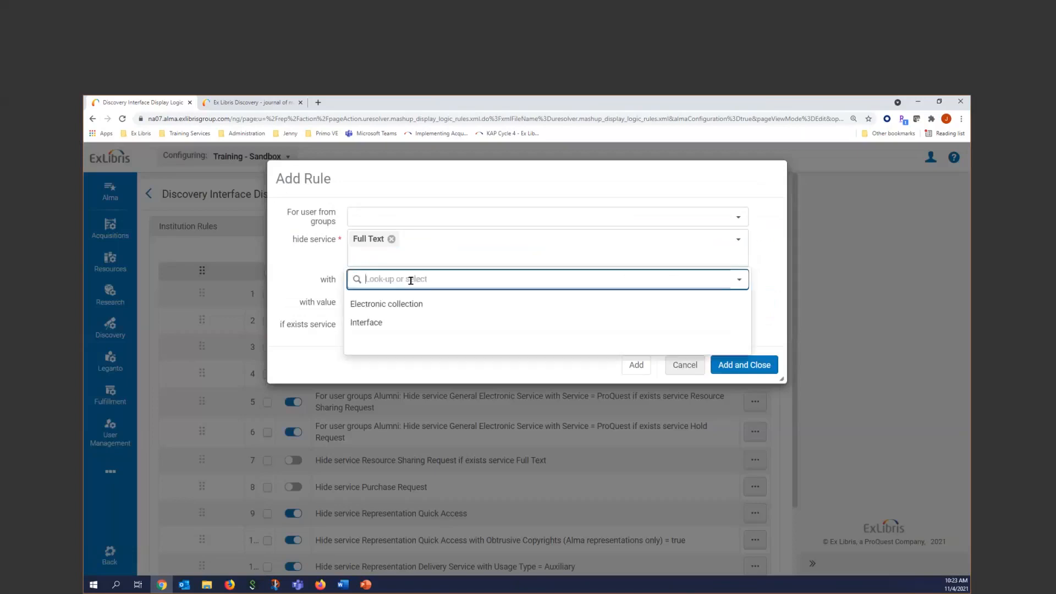
left_click(387, 324)
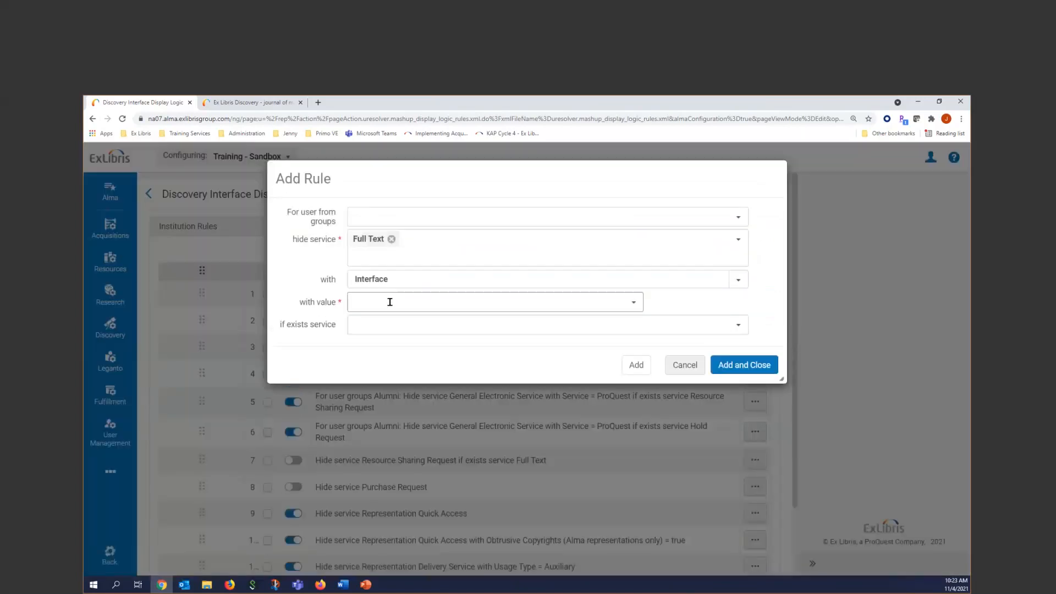
left_click(389, 302)
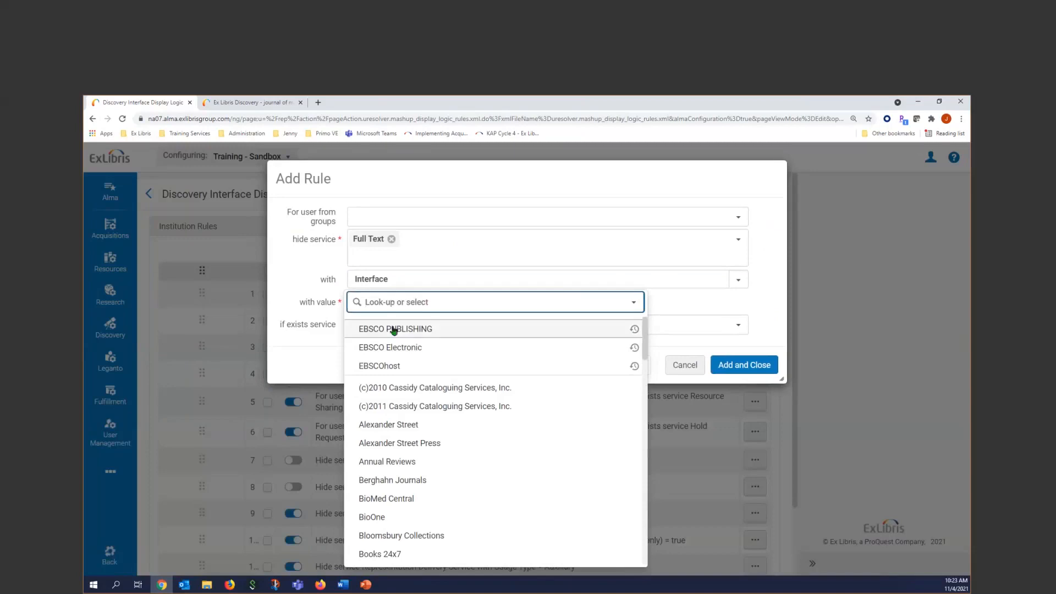
left_click(394, 329)
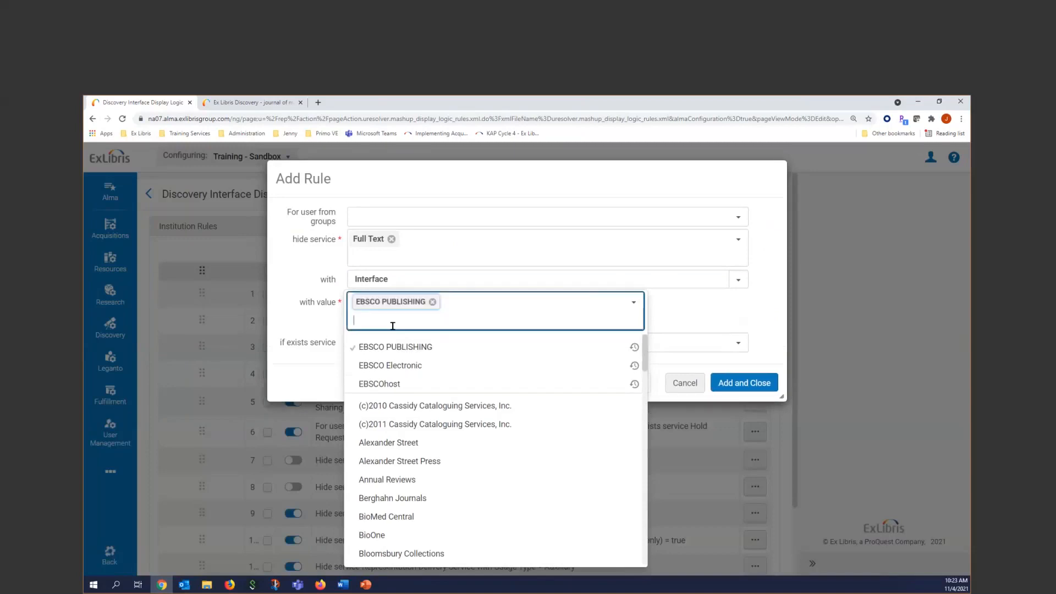
left_click(379, 371)
left_click(388, 384)
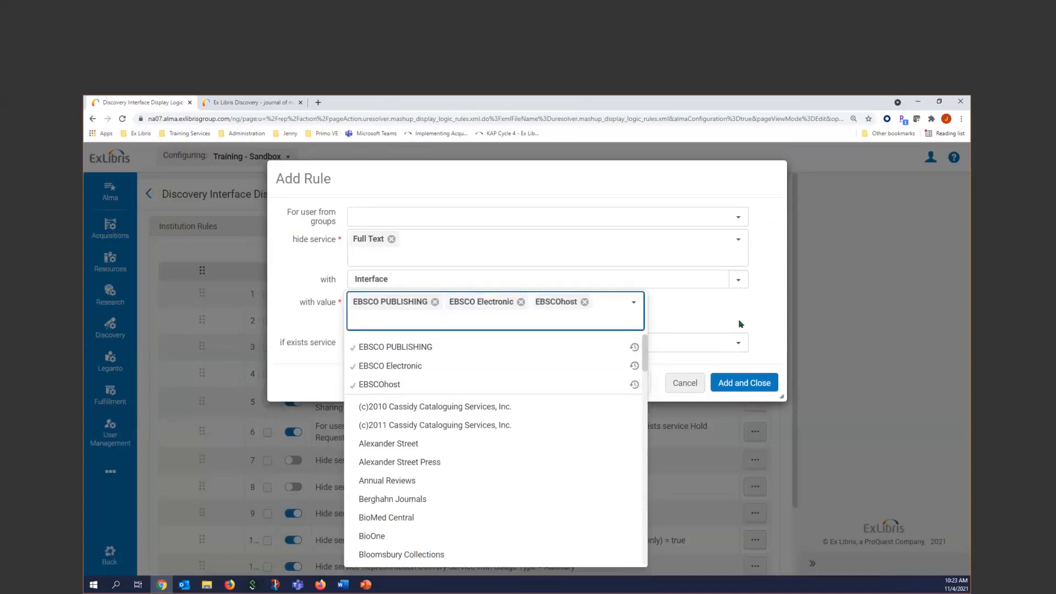
left_click(740, 324)
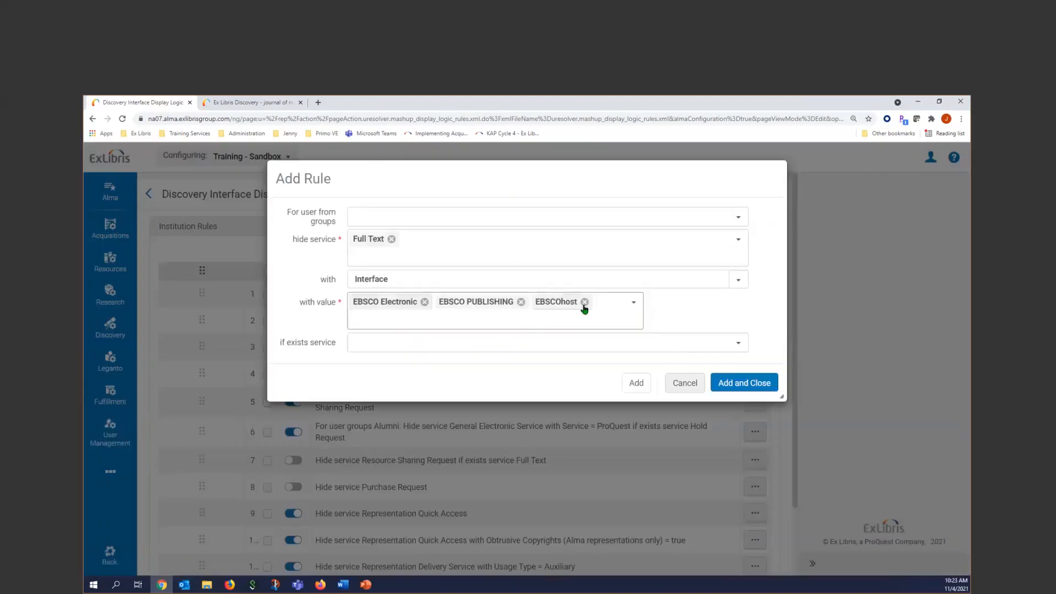
Set the new rule's existing-service condition to Full Text, qualified by Interface
left_click(407, 345)
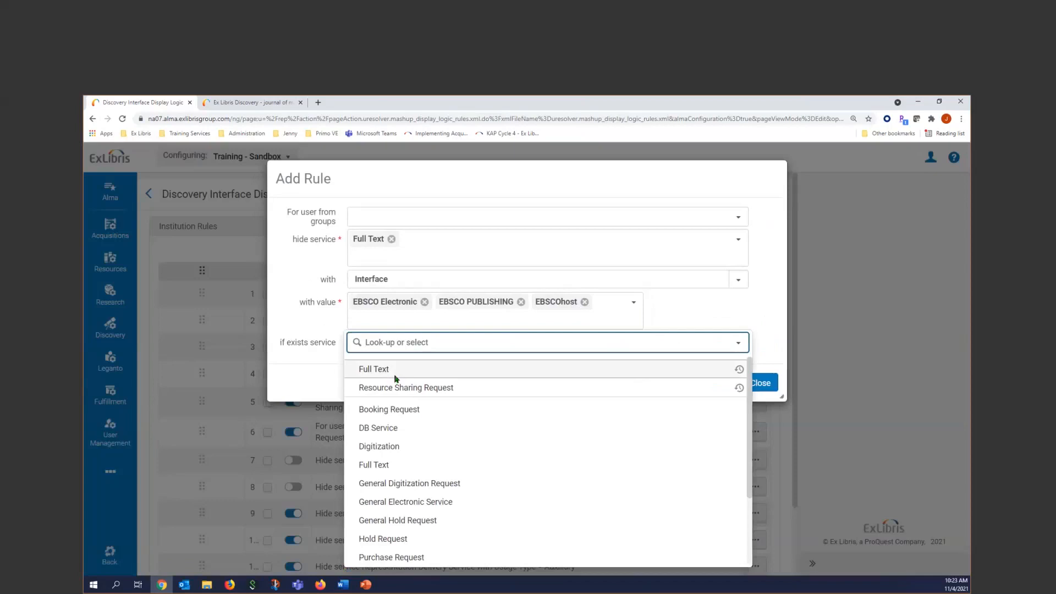
left_click(395, 376)
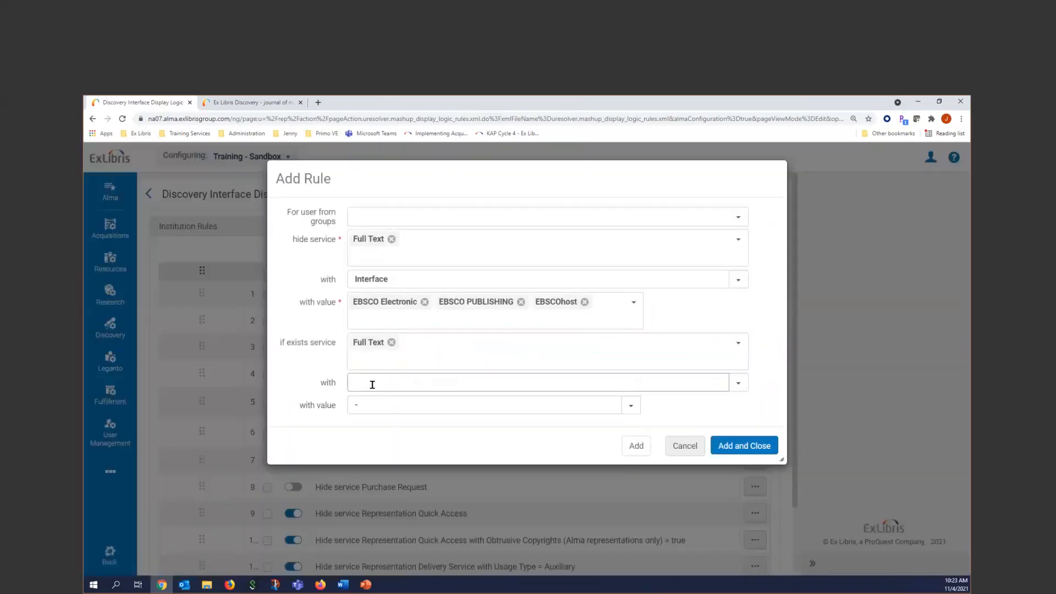
left_click(372, 383)
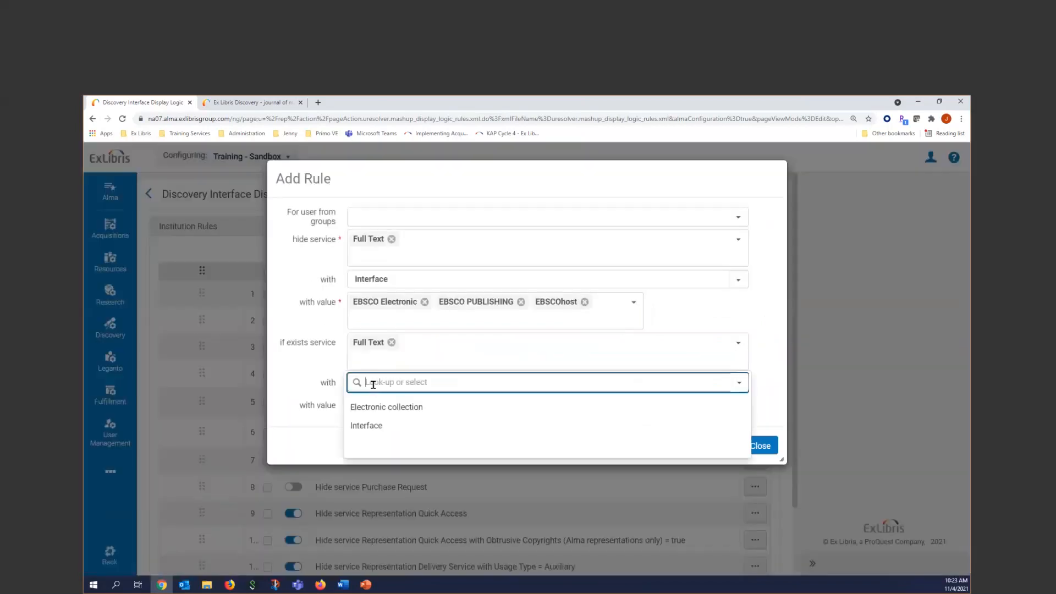
left_click(366, 426)
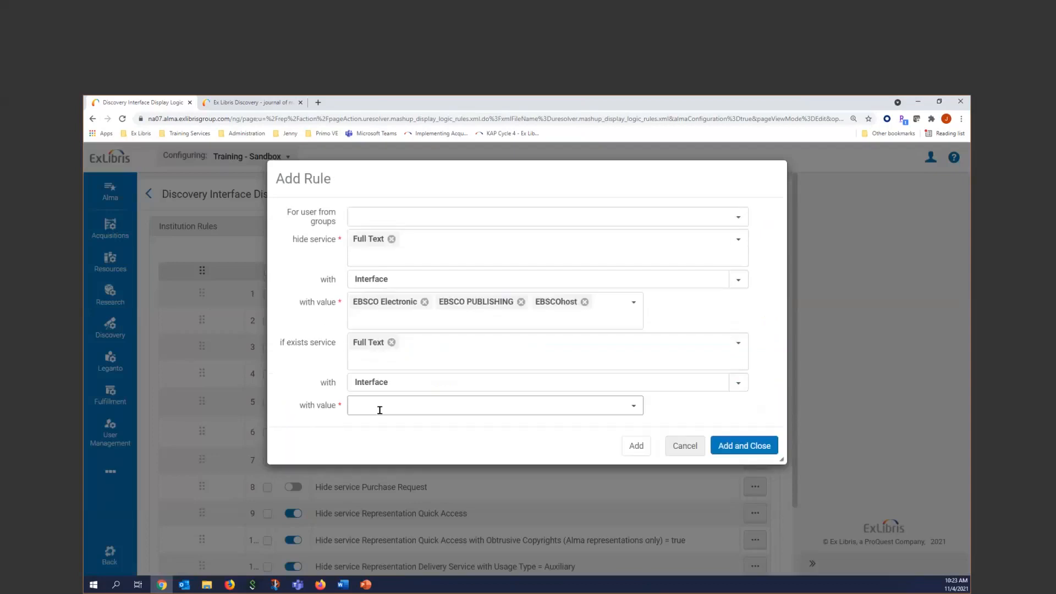
Choose Gale and both Galegroup entries as the interface values for the existing Full Text condition
left_click(379, 410)
left_click(377, 434)
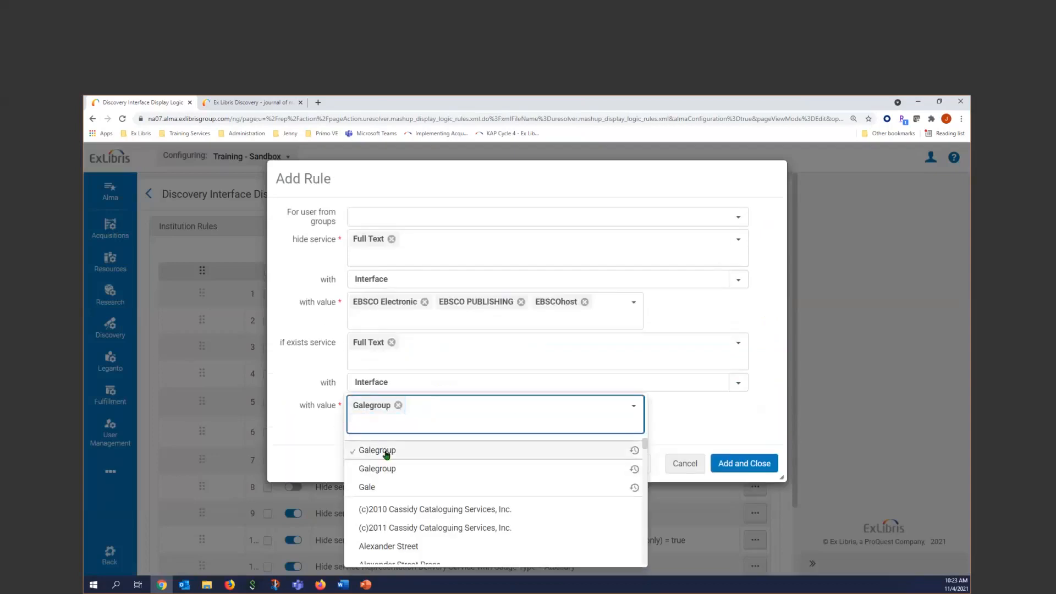
left_click(385, 452)
left_click(370, 470)
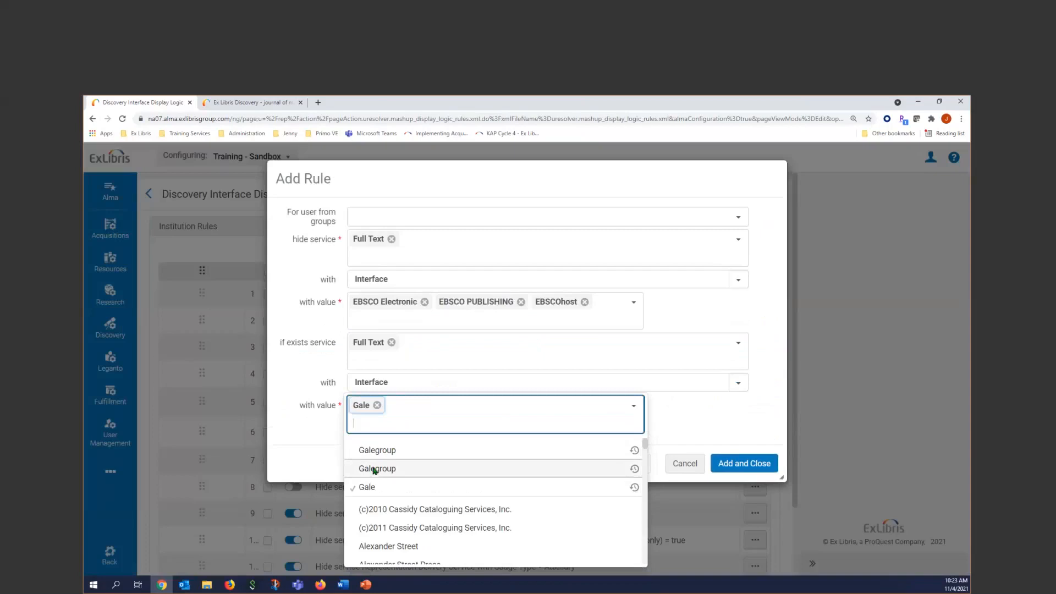
left_click(380, 471)
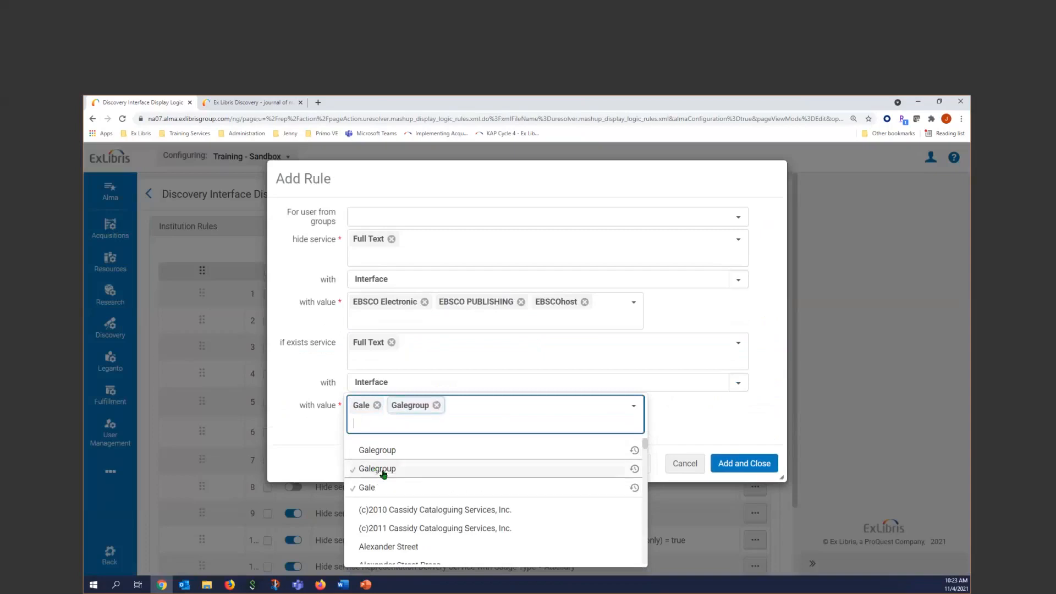
left_click(383, 452)
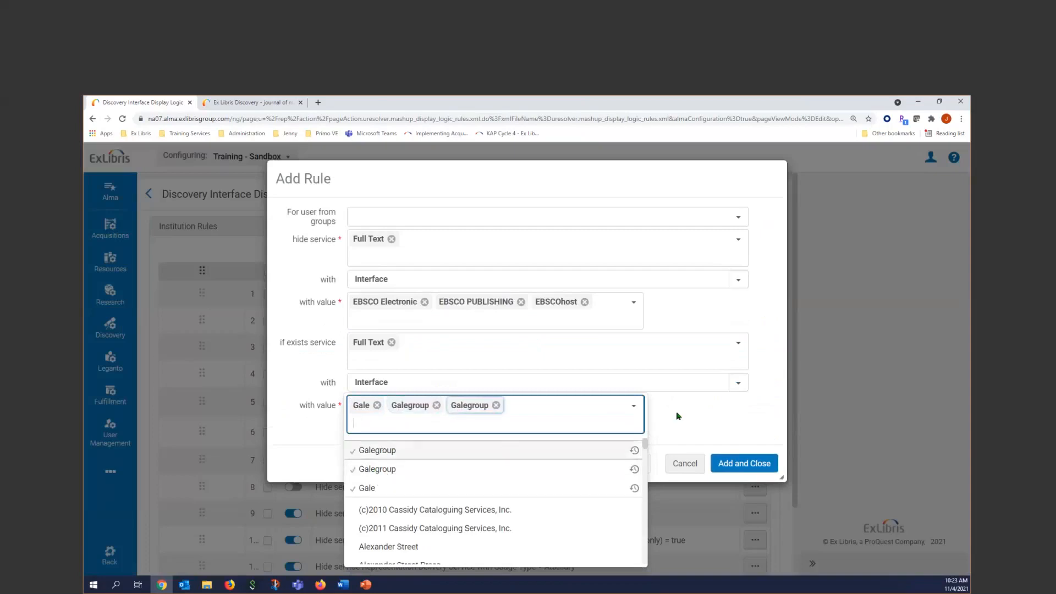
Add the EBSCO and Gale full text rule to the institution rules and check its entry in the list
left_click(678, 416)
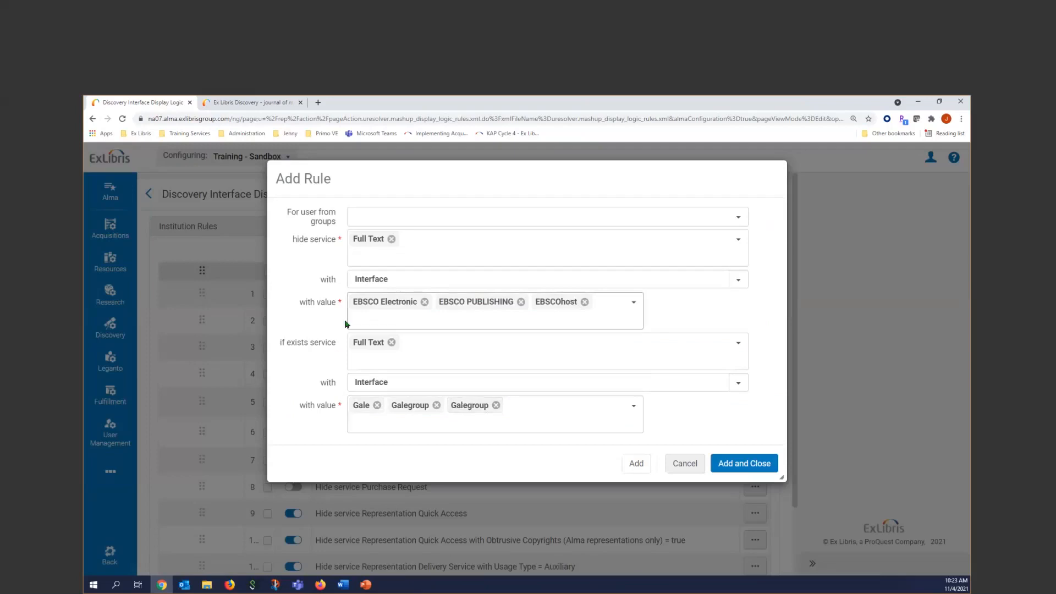
left_click(748, 466)
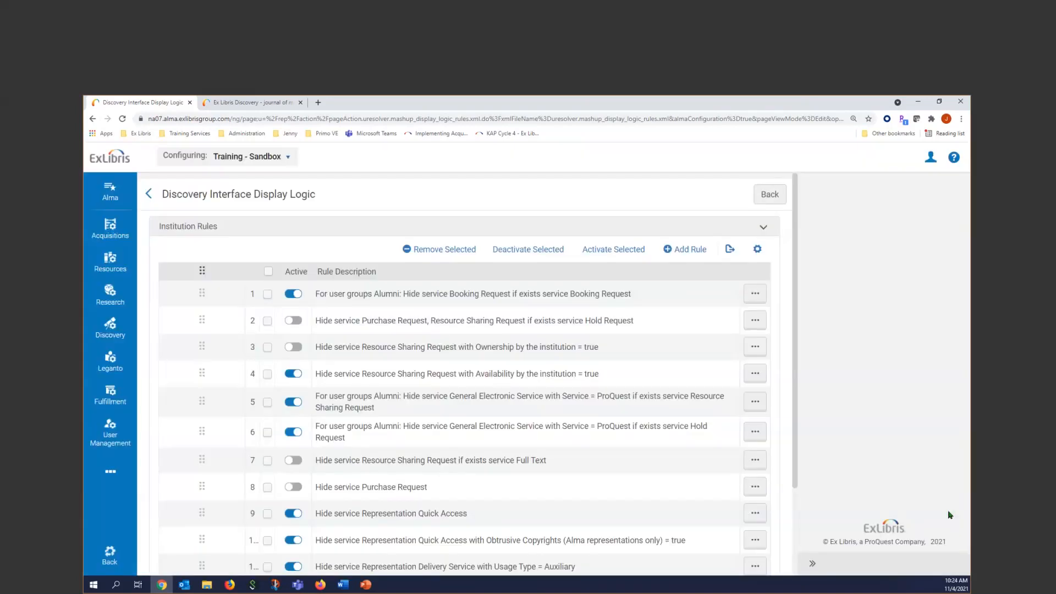
scroll(598, 499, "down", 2)
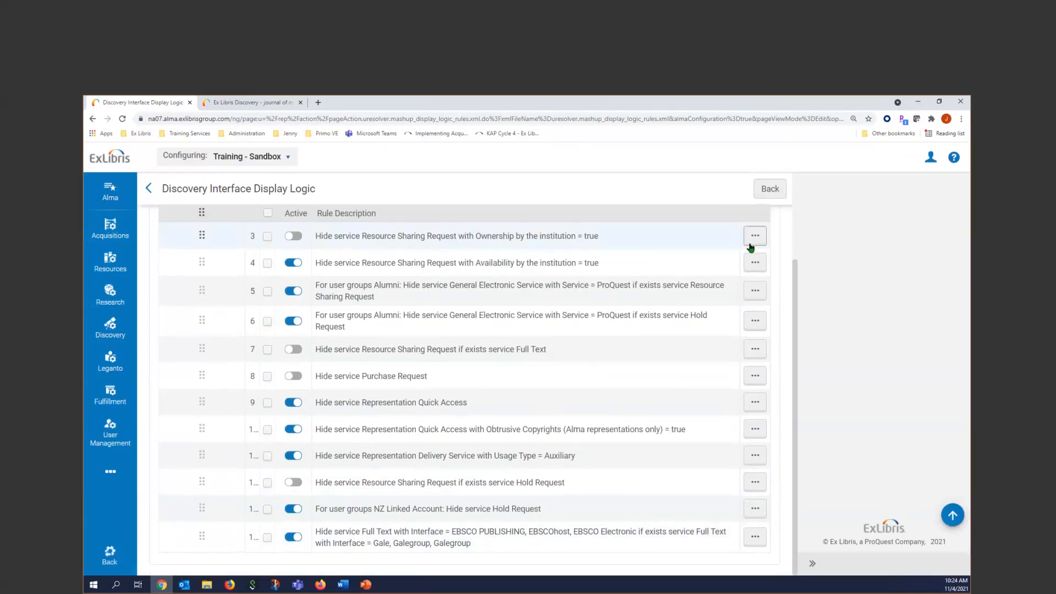
scroll(738, 229, "up", 2)
Start another rule hiding Full Text with Electronic collection set to Taylor & Francis Geography eBooks and Taylor & Francis Education eBooks
left_click(687, 249)
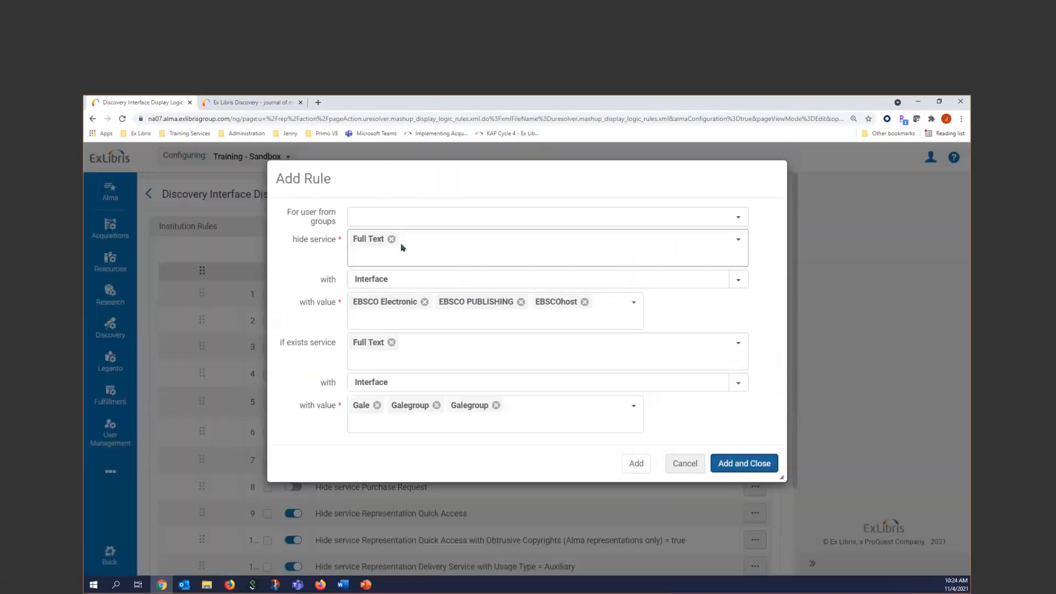
left_click(401, 279)
left_click(397, 304)
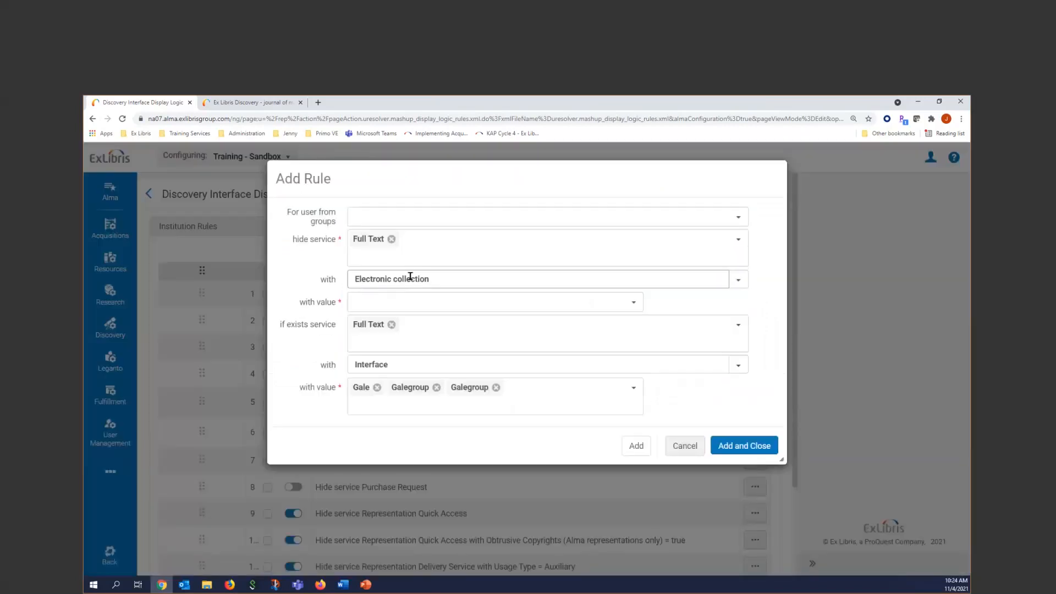
left_click(400, 304)
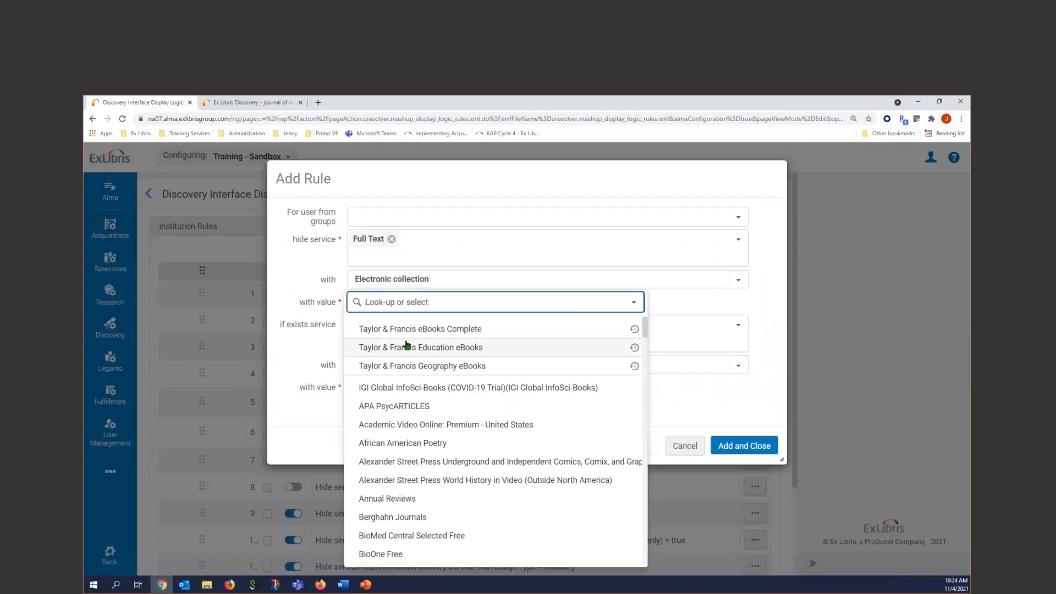
left_click(418, 367)
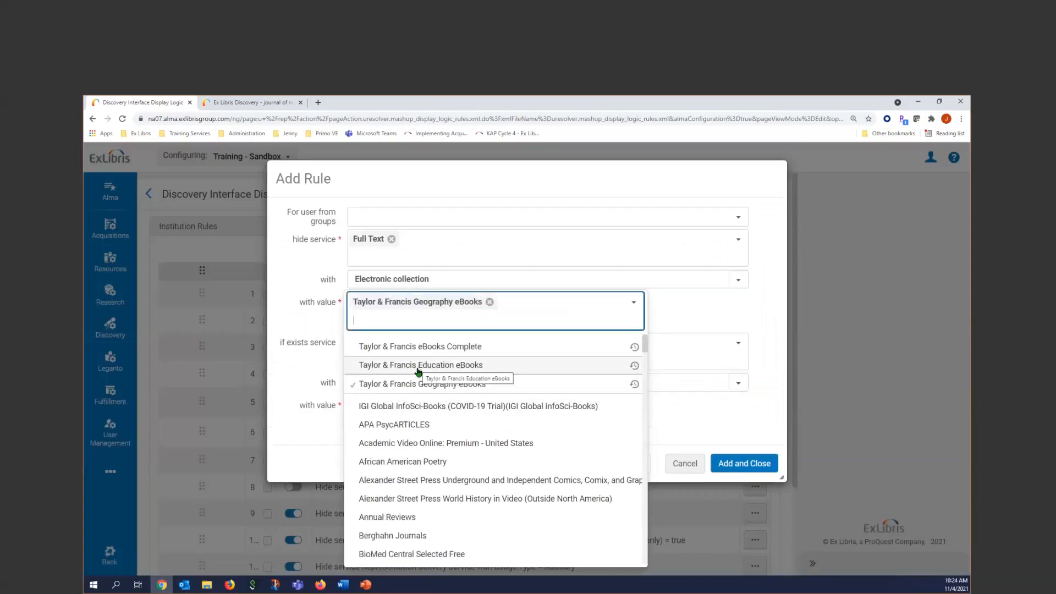
left_click(419, 366)
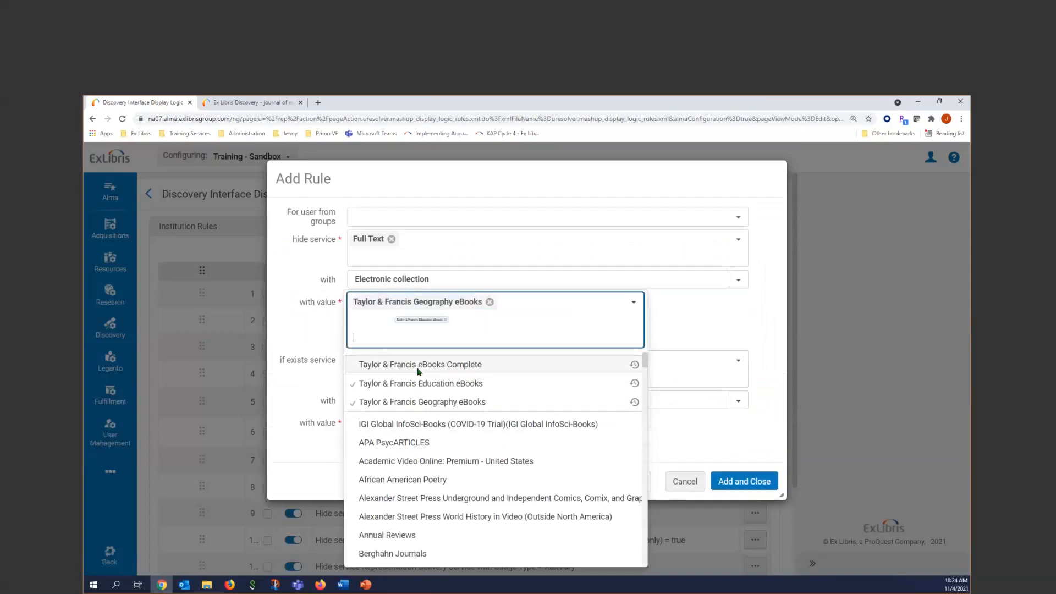
left_click(678, 332)
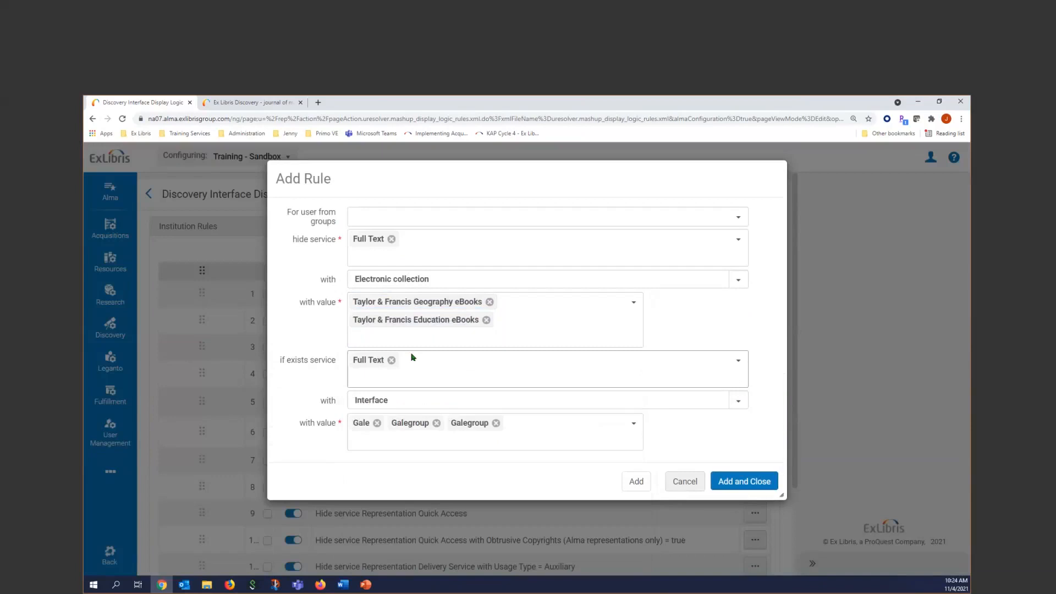
Set the existing Full Text condition to Electronic collection Taylor & Francis eBooks Complete and add the rule
left_click(395, 405)
left_click(400, 425)
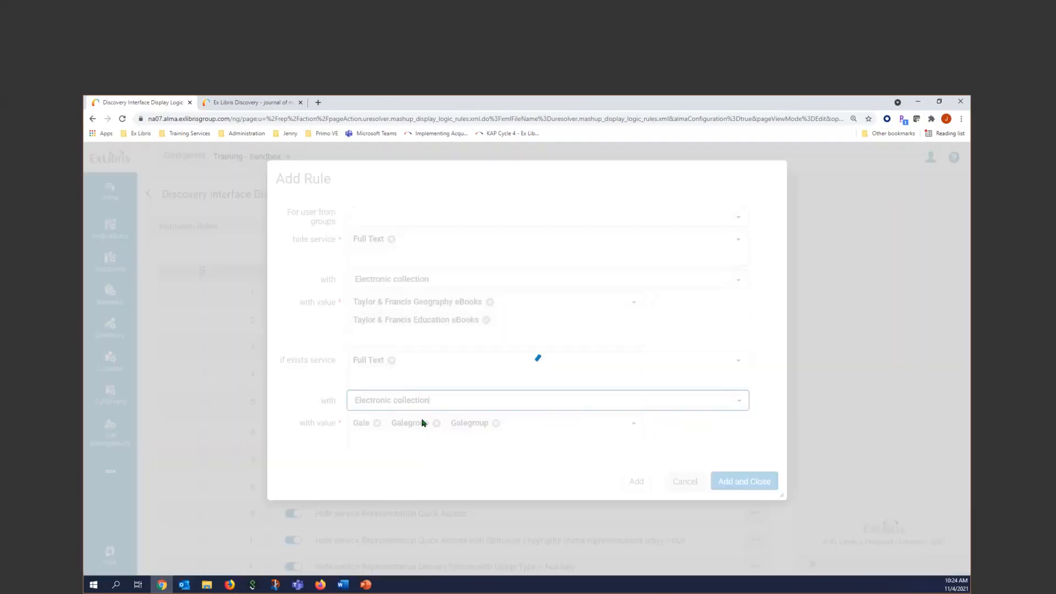
left_click(420, 429)
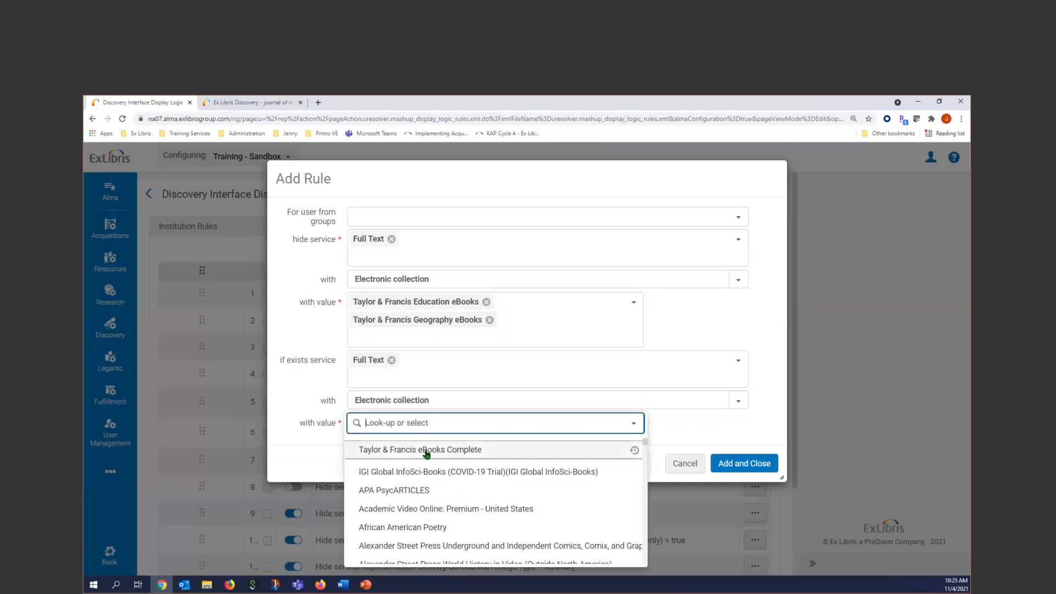
left_click(425, 451)
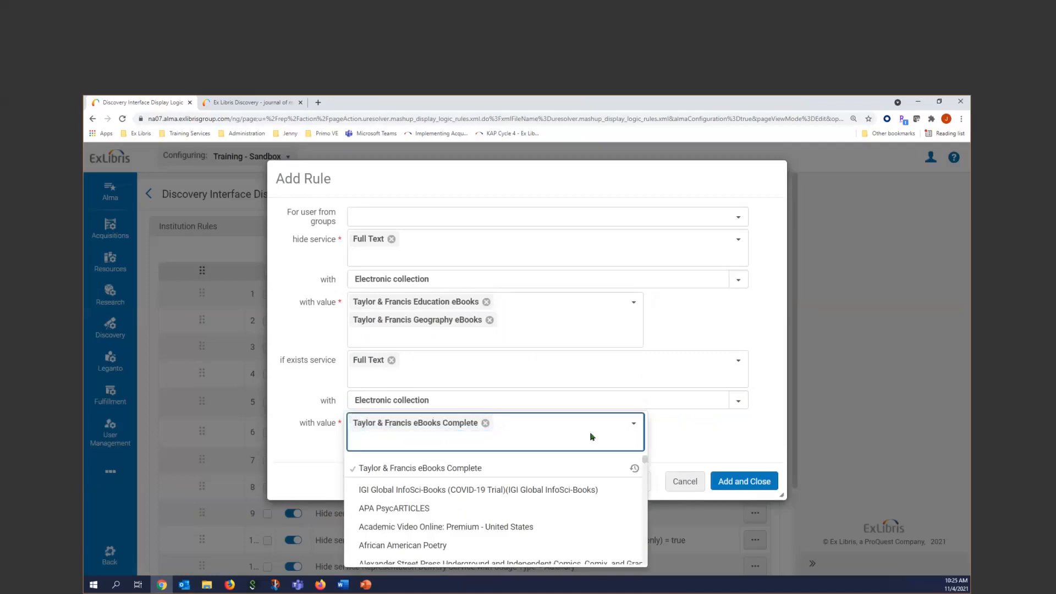
left_click(727, 437)
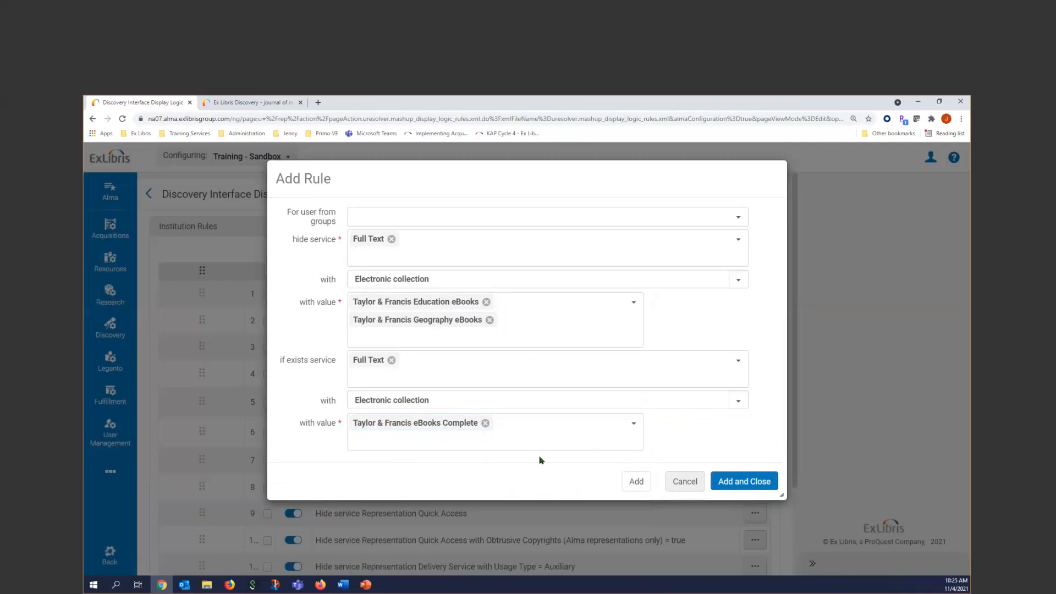
left_click(755, 482)
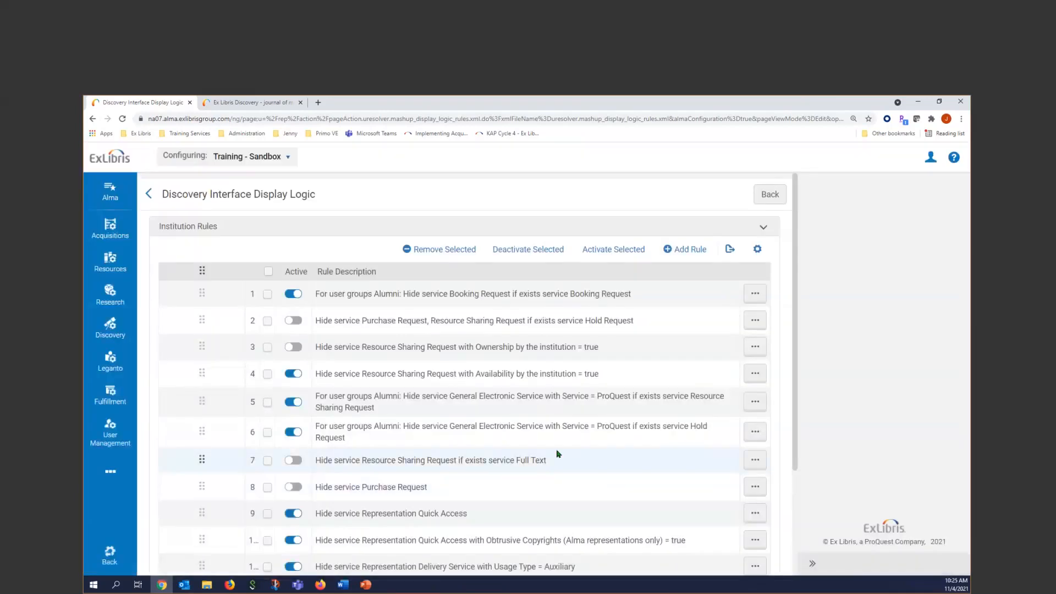
Examine the new Taylor & Francis rule in the list and briefly view the Primo VE search results
scroll(557, 453, "down", 3)
left_click(579, 539)
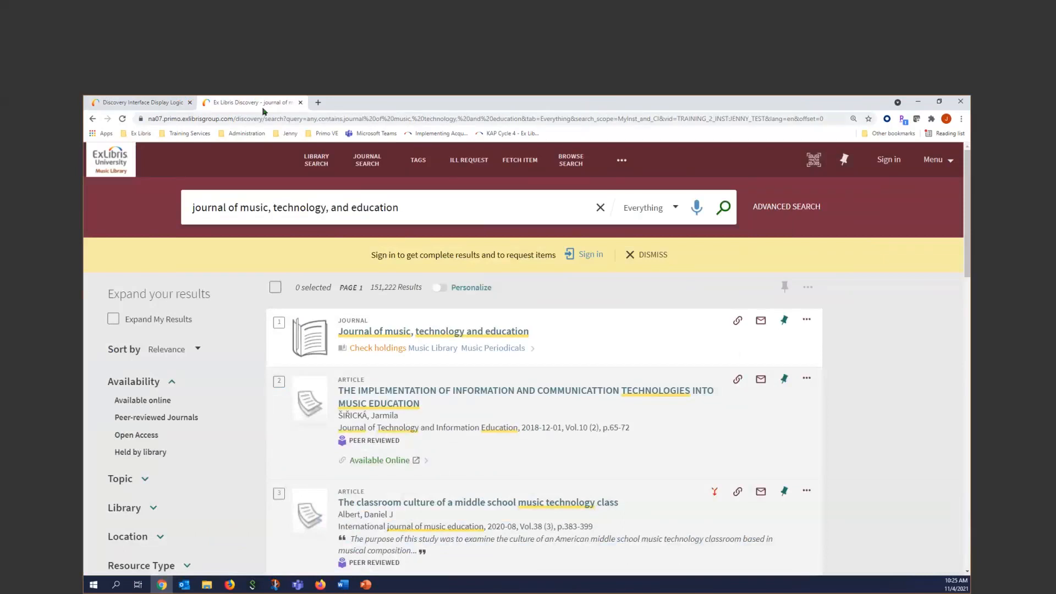
left_click(144, 102)
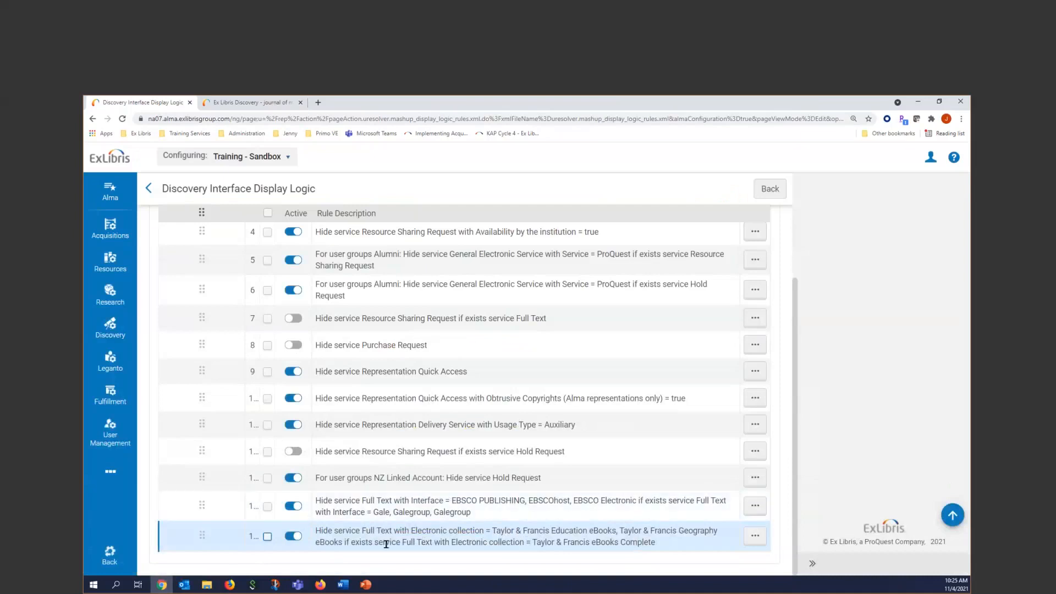
Reorder the institution rules so Taylor & Francis comes first and EBSCO/Gale follows the Resource Sharing Request rule based on institution ownership
scroll(290, 295, "up", 3)
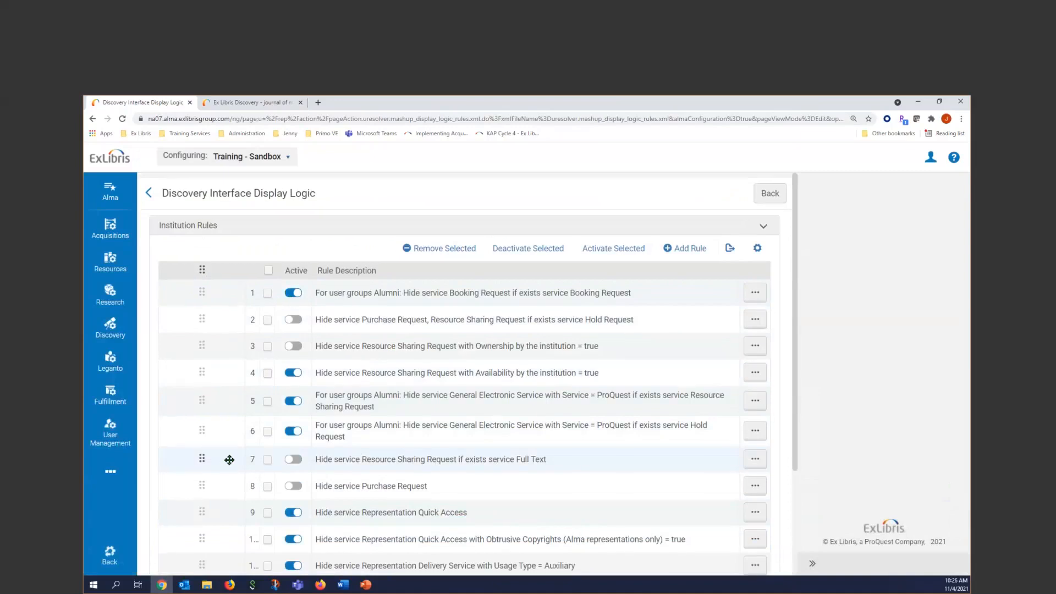
scroll(227, 462, "down", 3)
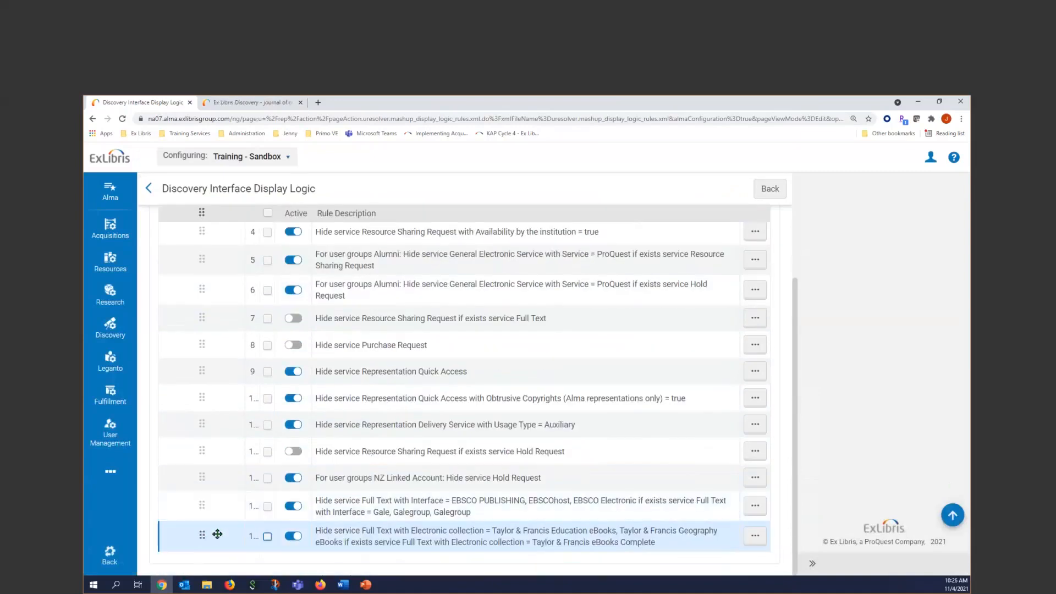
left_click_drag(216, 537, 212, 252)
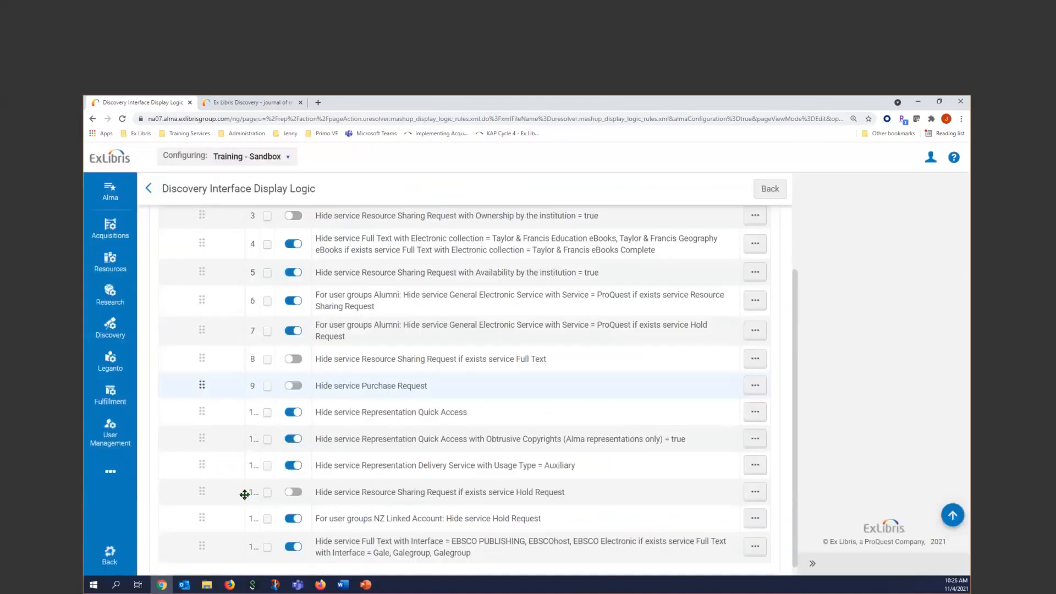
left_click_drag(214, 547, 233, 234)
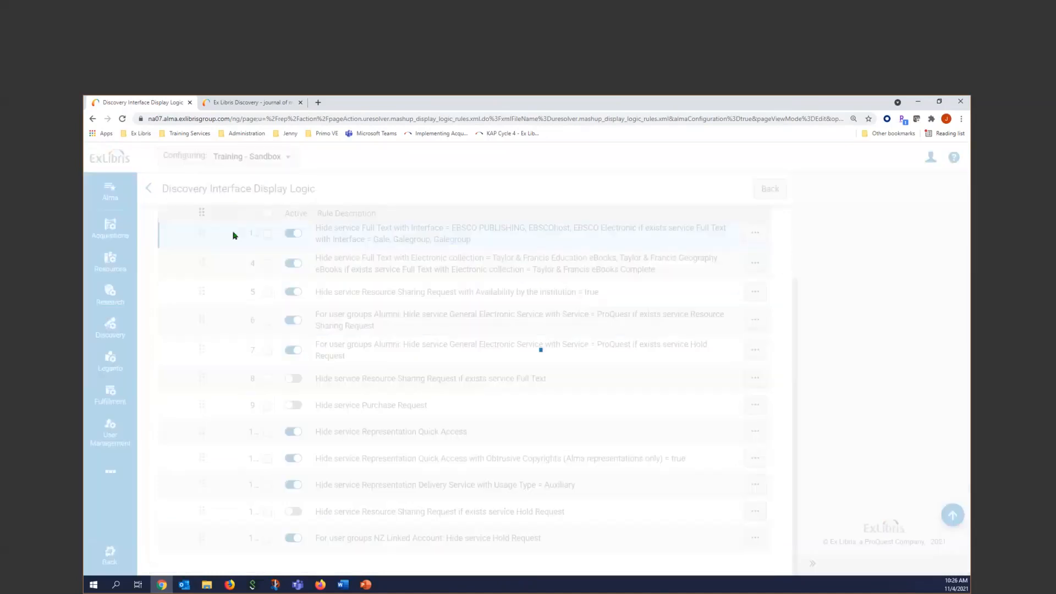
left_click_drag(341, 411, 284, 306)
left_click_drag(202, 406, 202, 290)
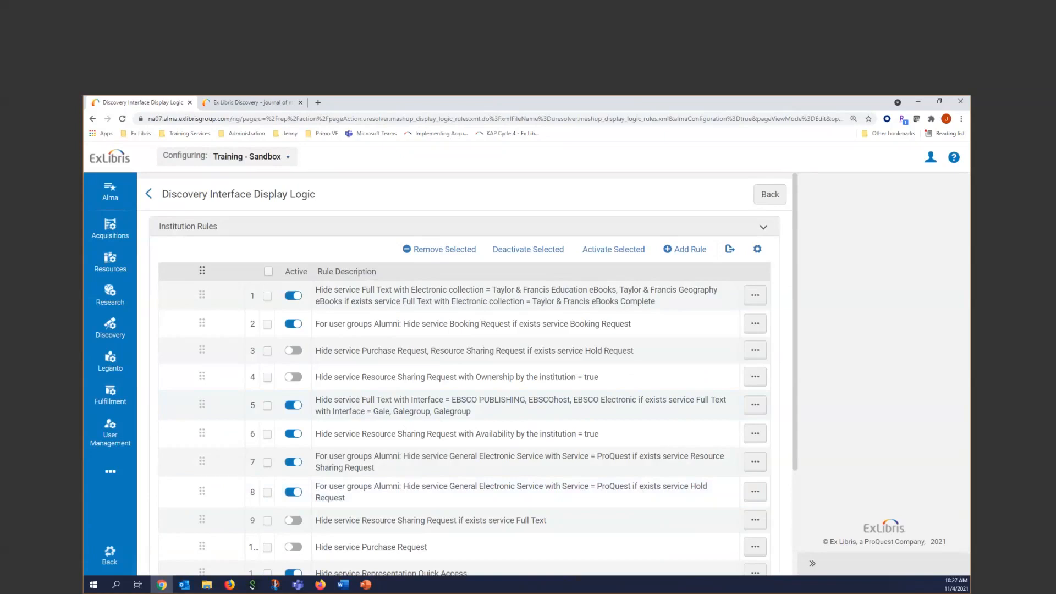
Switch to PowerPoint, present the General Electronic Services in Primo VE slide, and return to Alma in Chrome
left_click(366, 585)
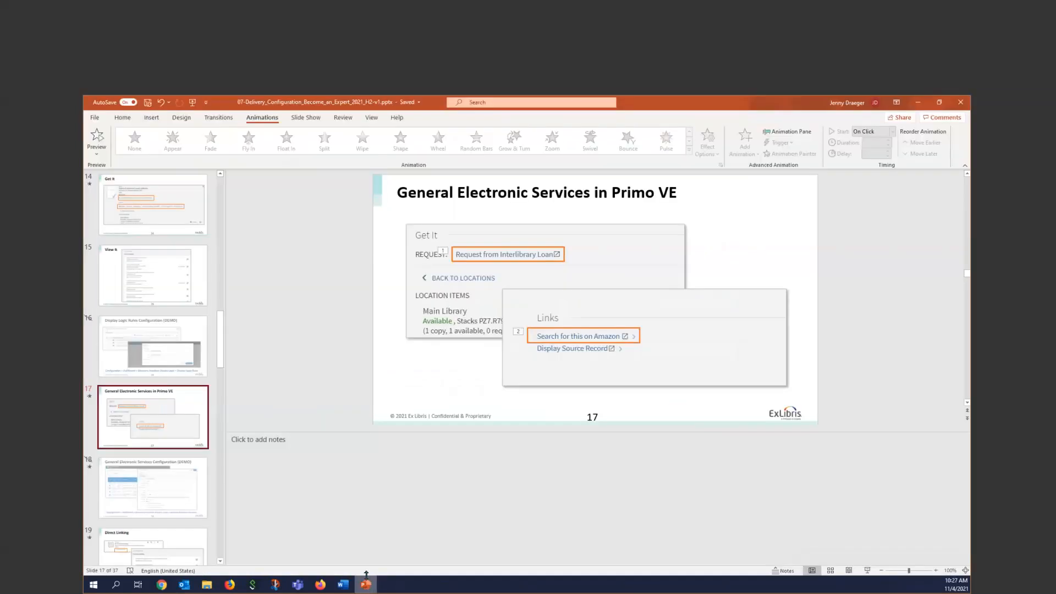
left_click(867, 570)
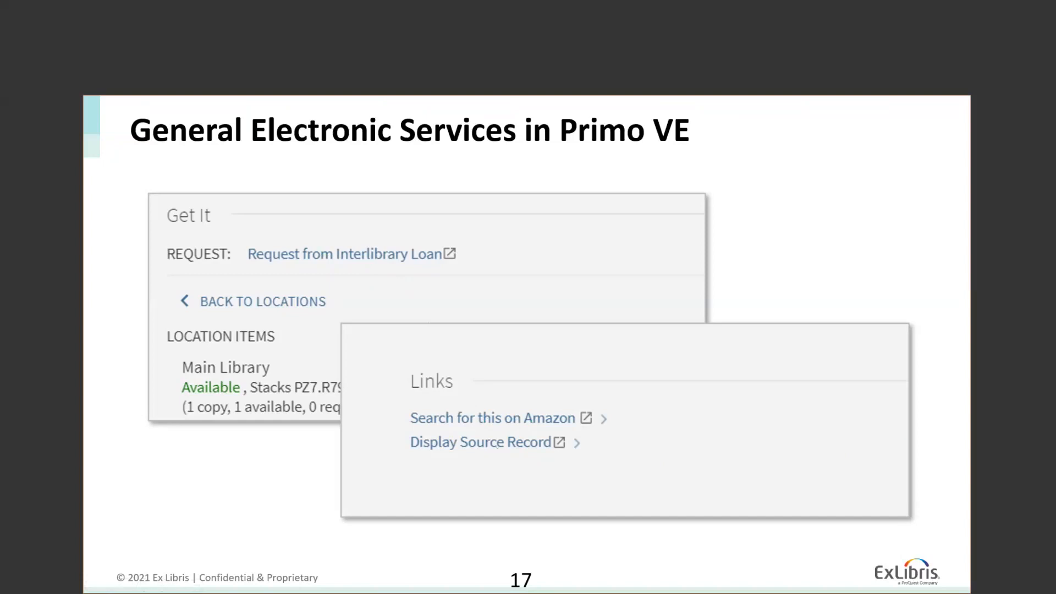
key("Escape")
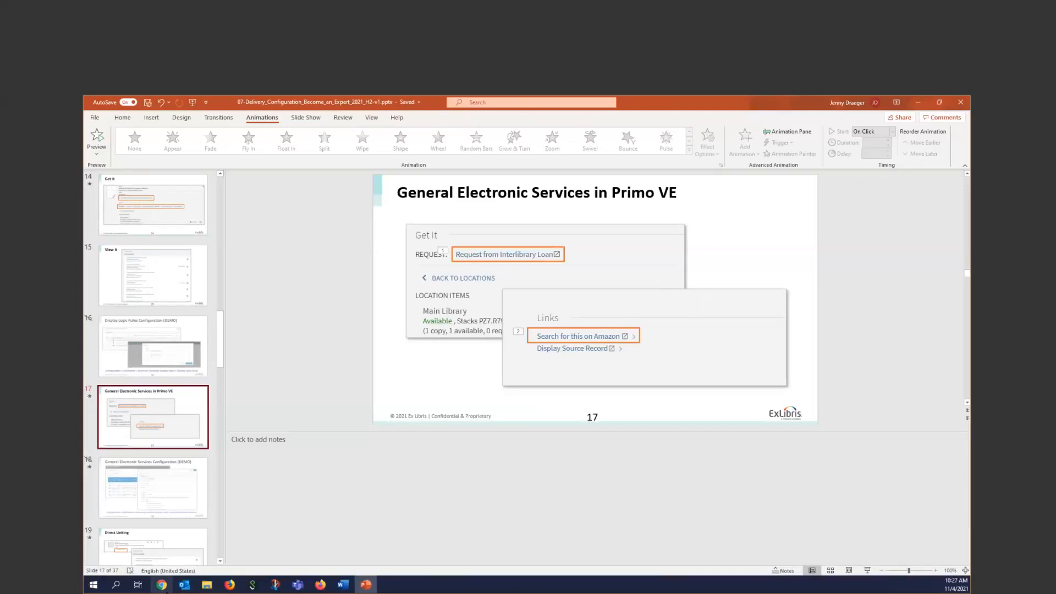
left_click(162, 585)
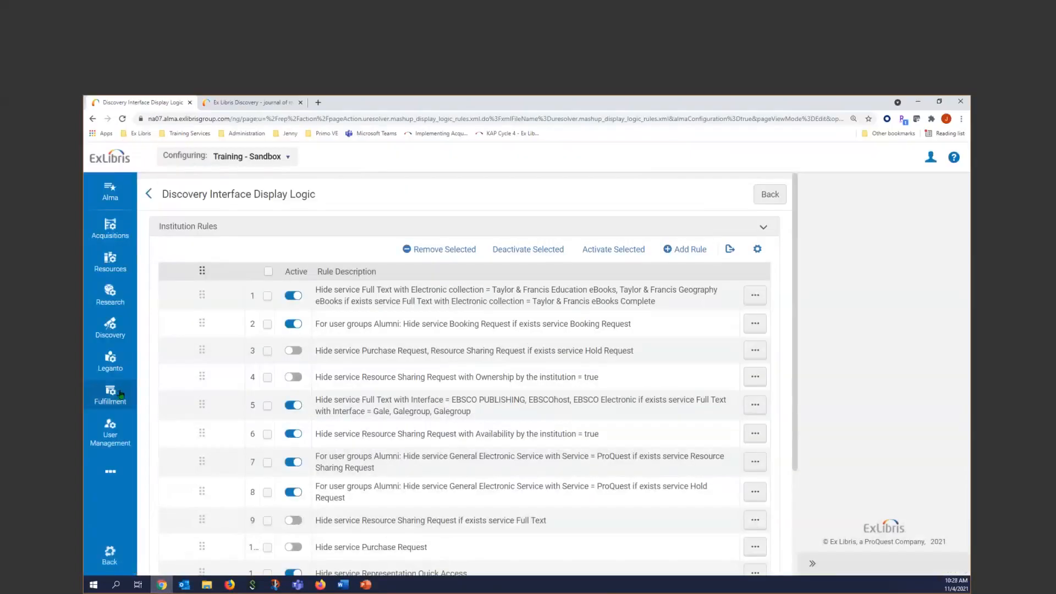
Go to the General Electronic Services fulfillment configuration and open the Amazon service for editing
left_click(122, 392)
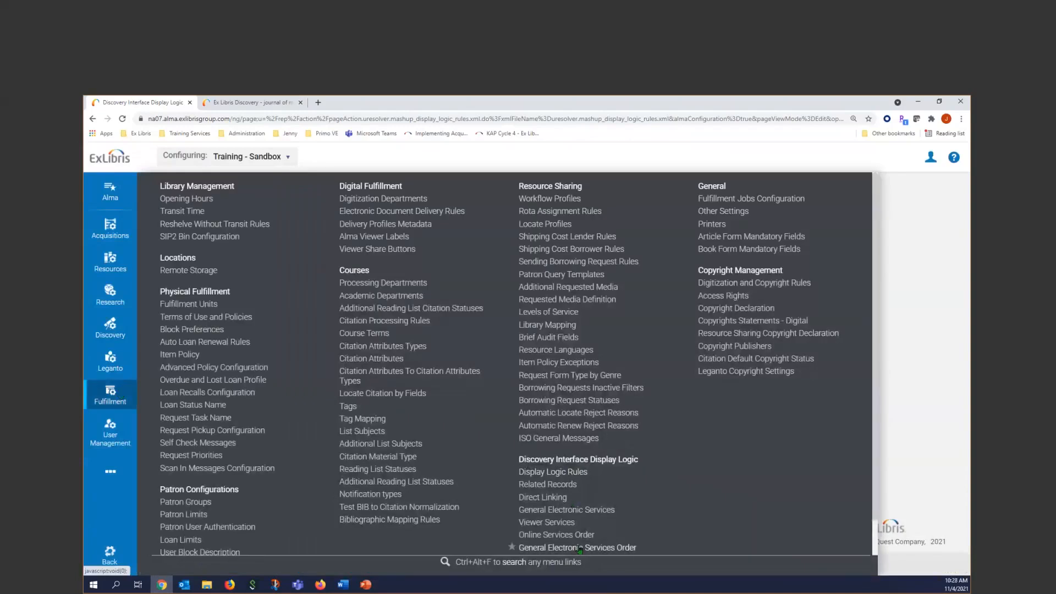
left_click(563, 511)
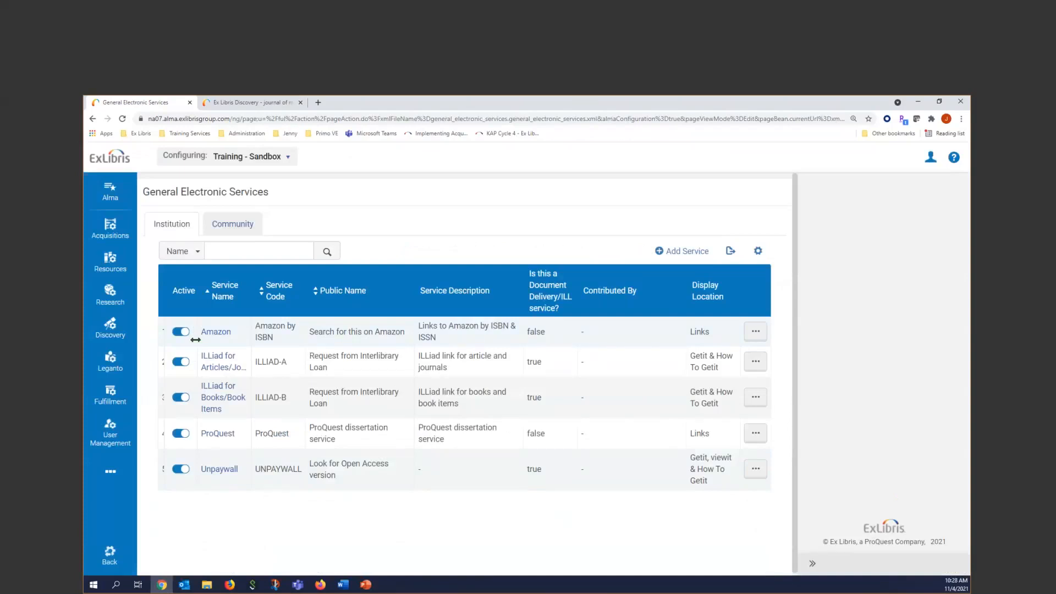
left_click(755, 331)
left_click(715, 355)
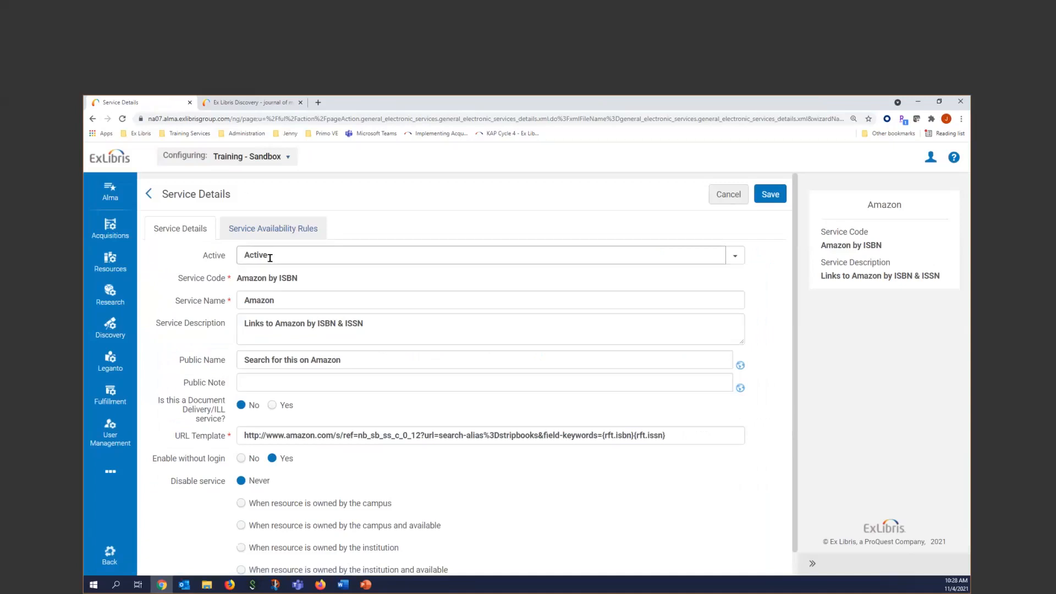
Examine the Amazon service's details, including its activation choices, URL template, login setting and Disable service options
left_click(734, 255)
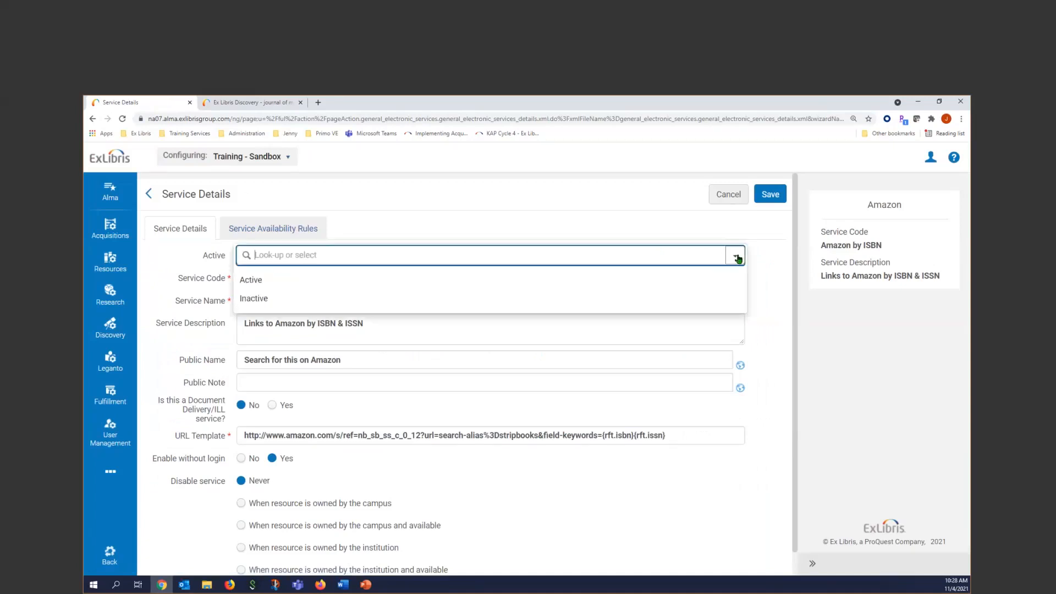
left_click(545, 276)
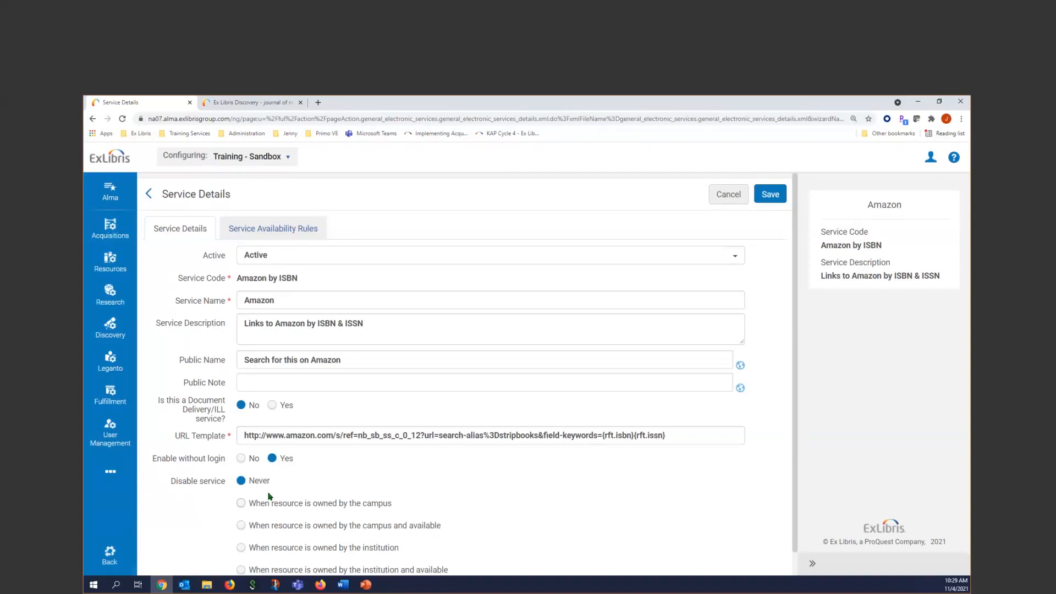
scroll(297, 517, "down", 1)
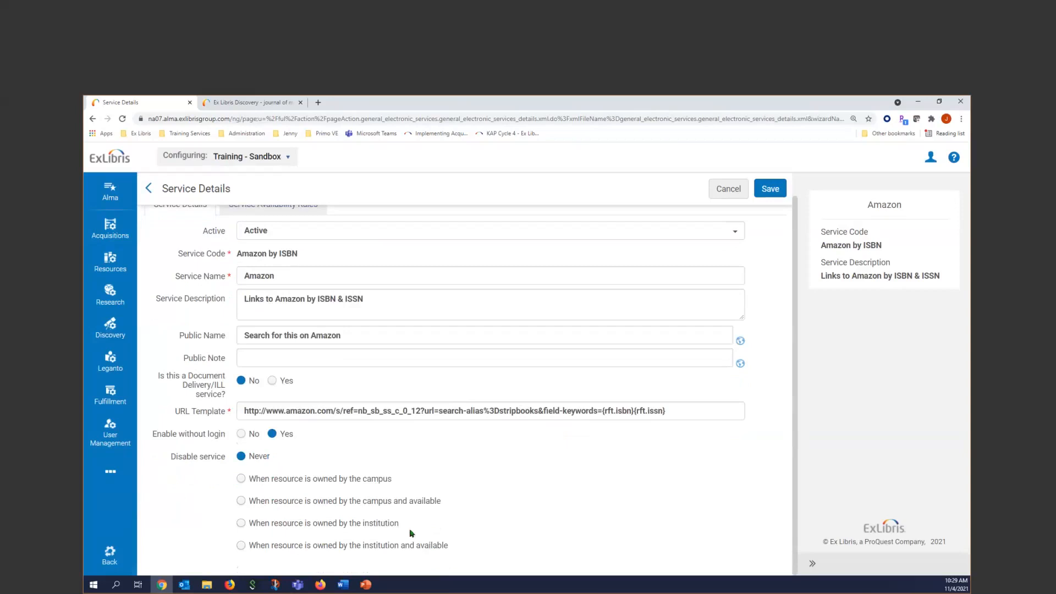
scroll(521, 554, "up", 1)
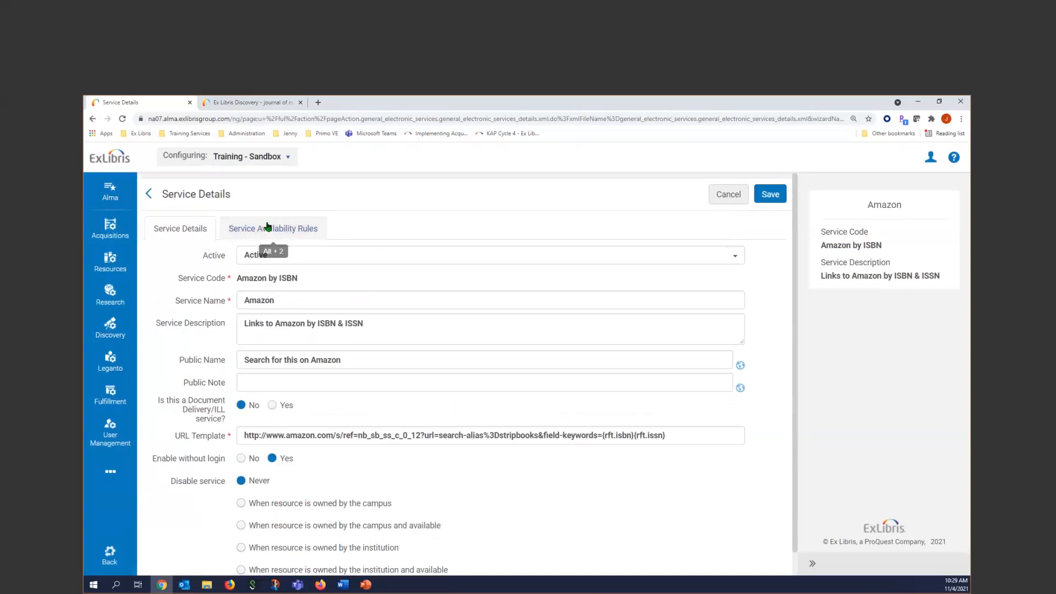
Open the Amazon service's "isbn exists" availability rule for editing
left_click(283, 229)
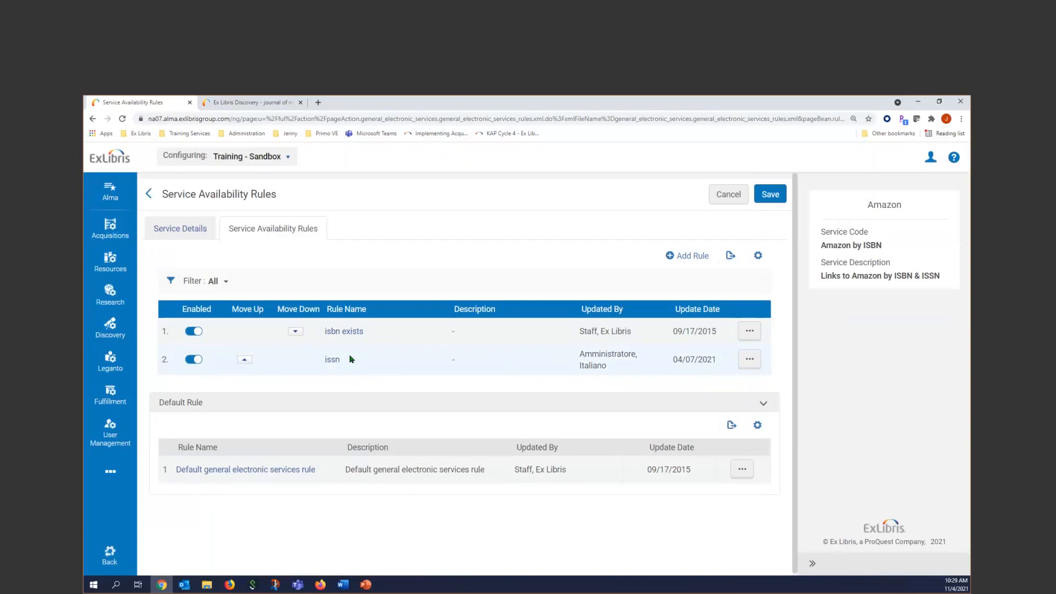
left_click(749, 331)
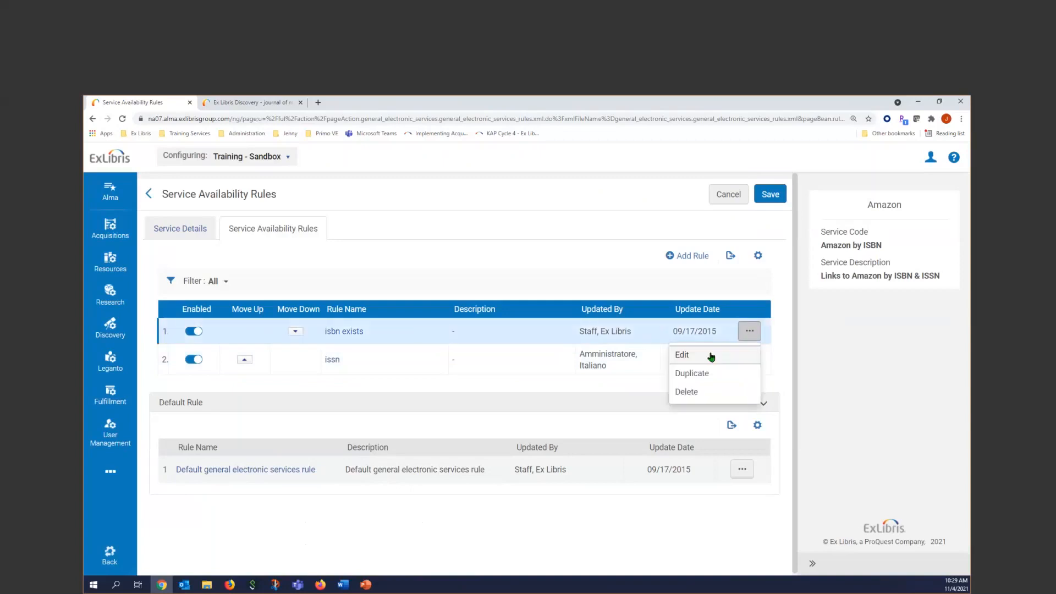
left_click(709, 356)
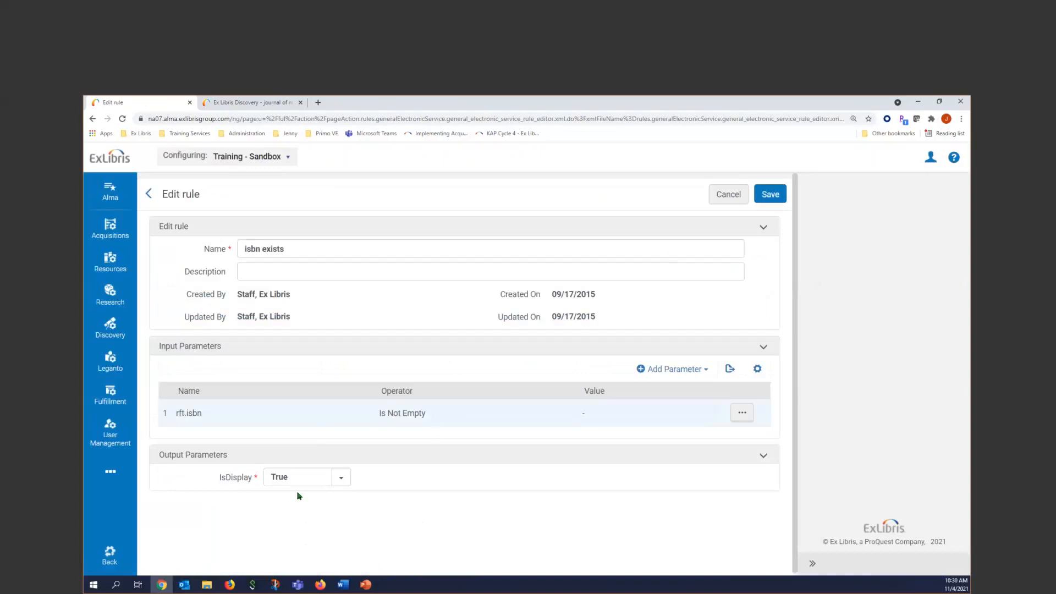
Save the "isbn exists" availability rule, open the Amazon service's "issn" rule for editing, and save it
left_click(770, 195)
left_click(749, 358)
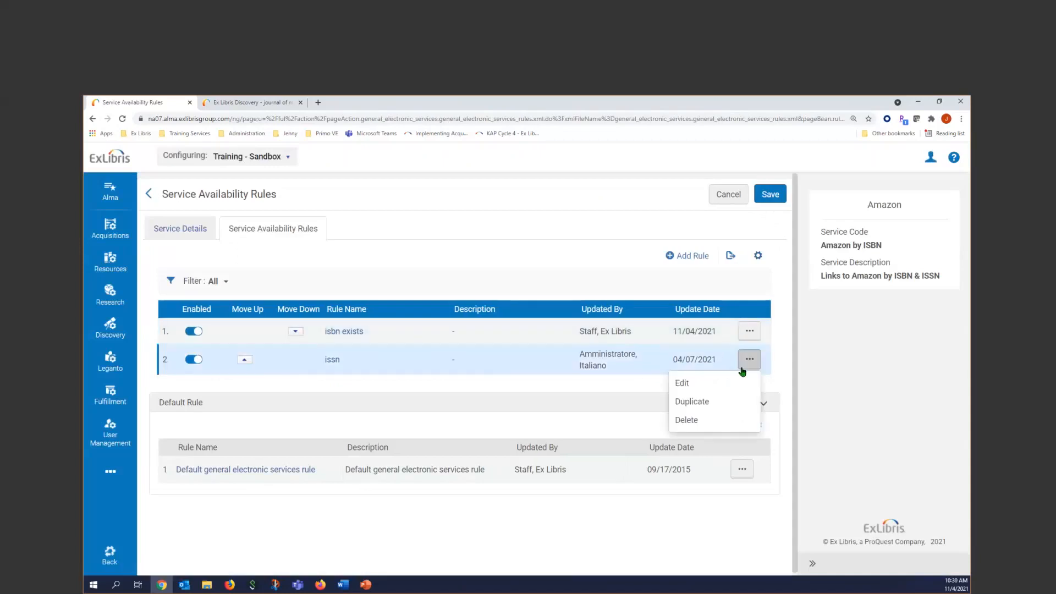
left_click(720, 383)
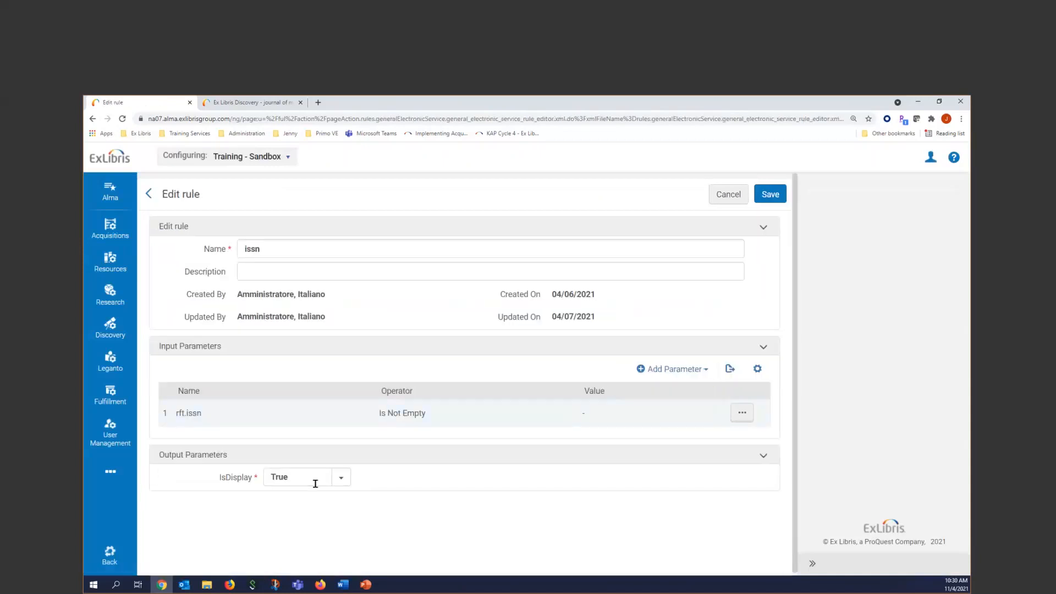
left_click(771, 195)
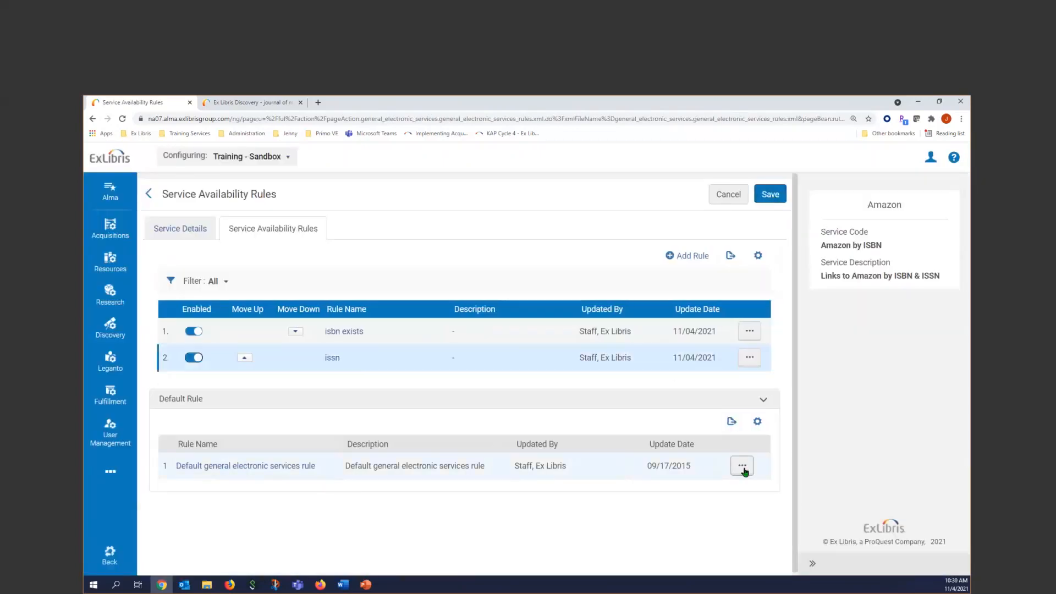
Review the Amazon service's default general electronic services rule, and return to the General Electronic Services list without saving
left_click(740, 460)
left_click(709, 492)
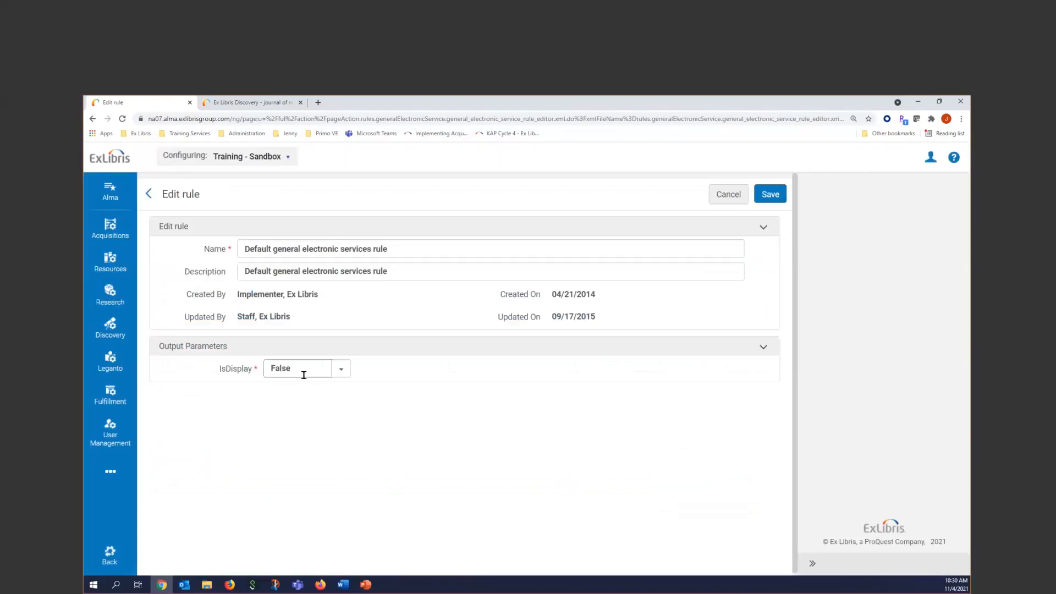
left_click(734, 198)
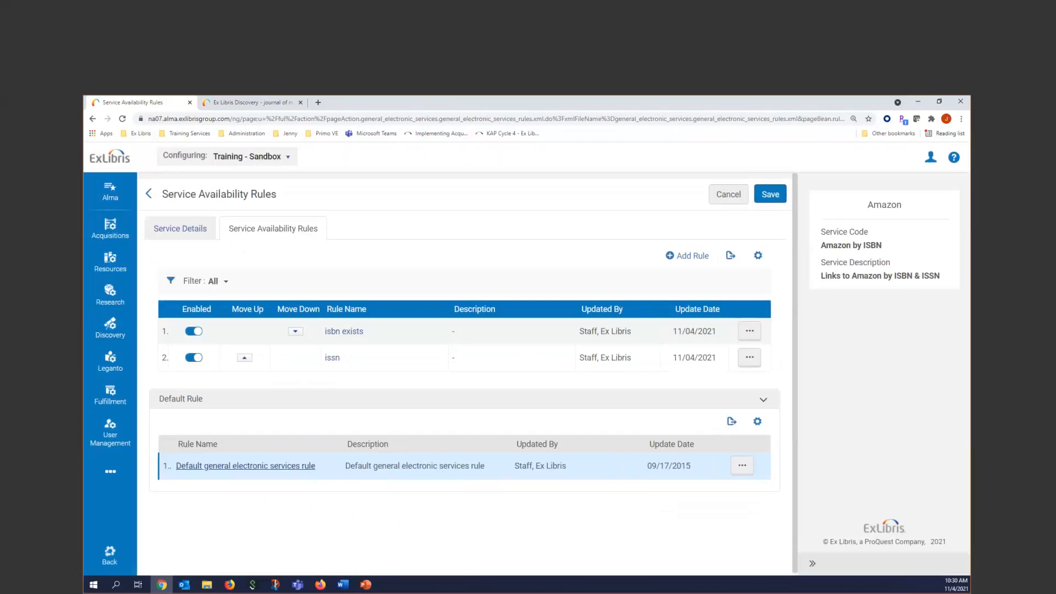
left_click(733, 198)
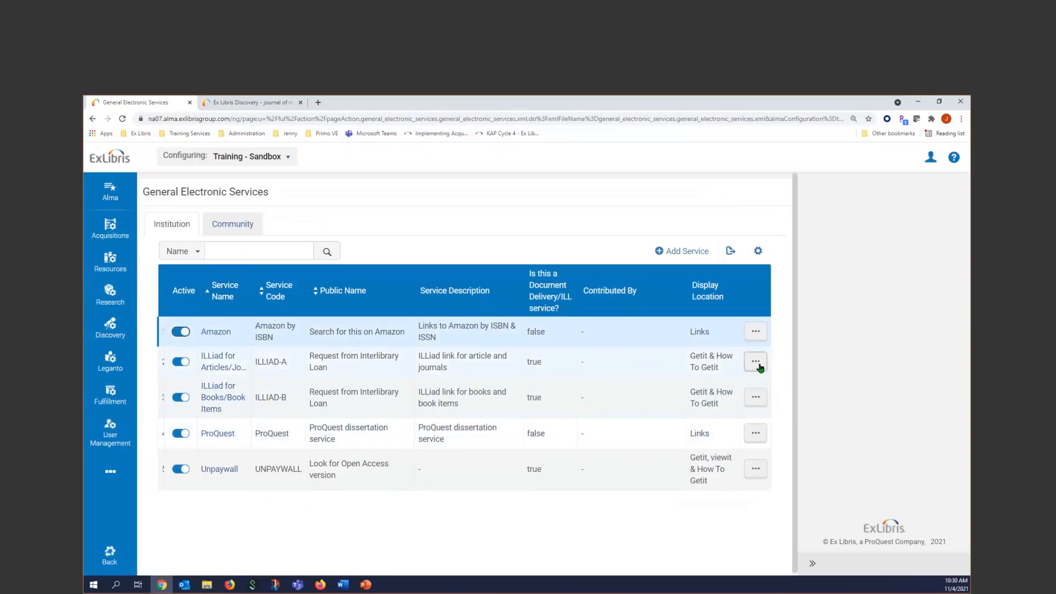
Highlight the display locations of the Amazon and ILLiad for Articles/Journals services, and open the ILLiad for Articles/Journals service for editing
left_click_drag(710, 332, 689, 333)
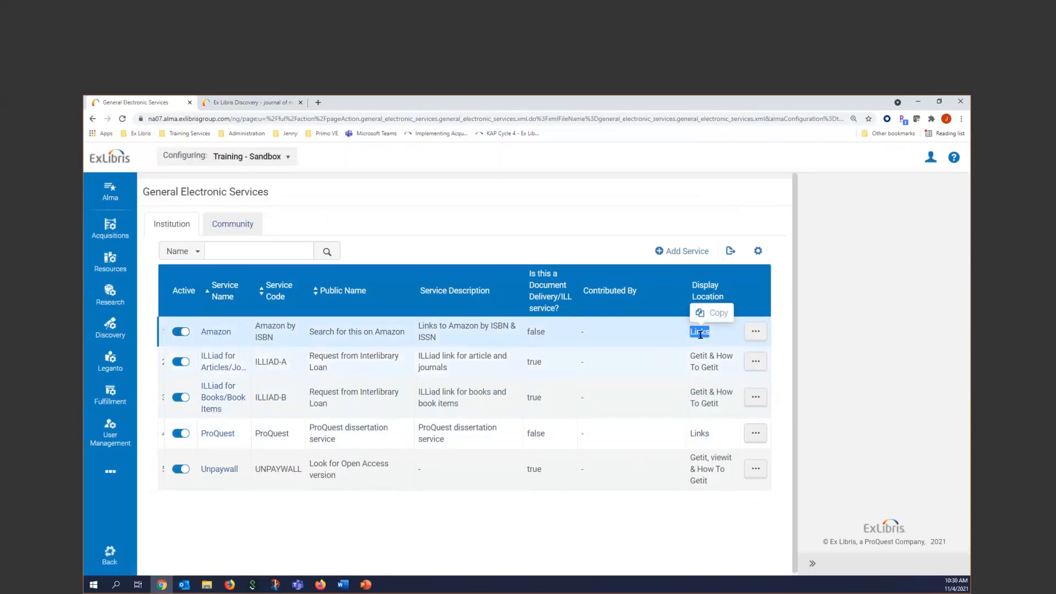
left_click_drag(718, 367, 694, 358)
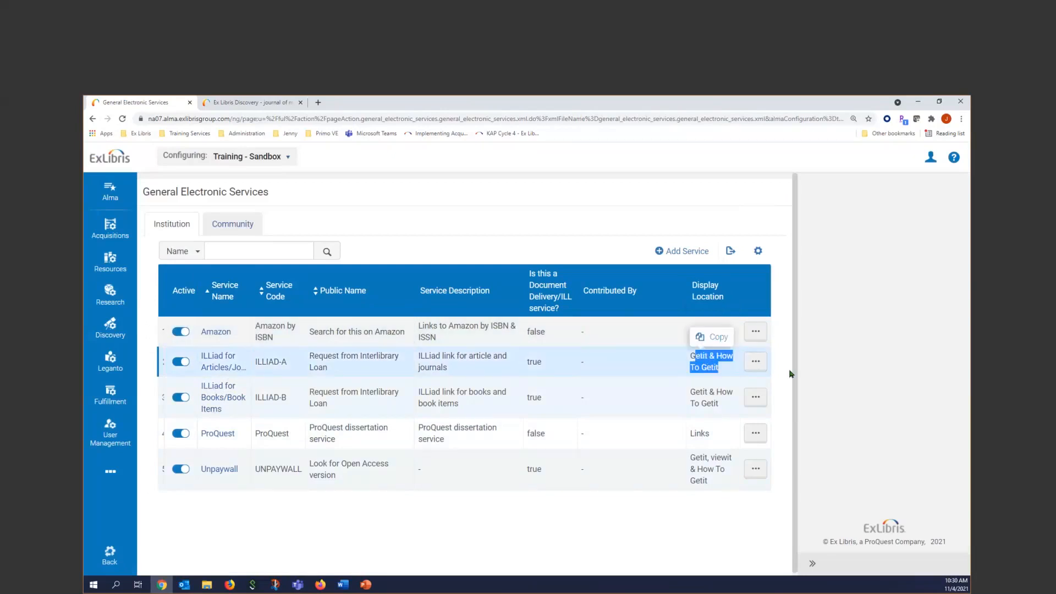
left_click(755, 362)
left_click(715, 385)
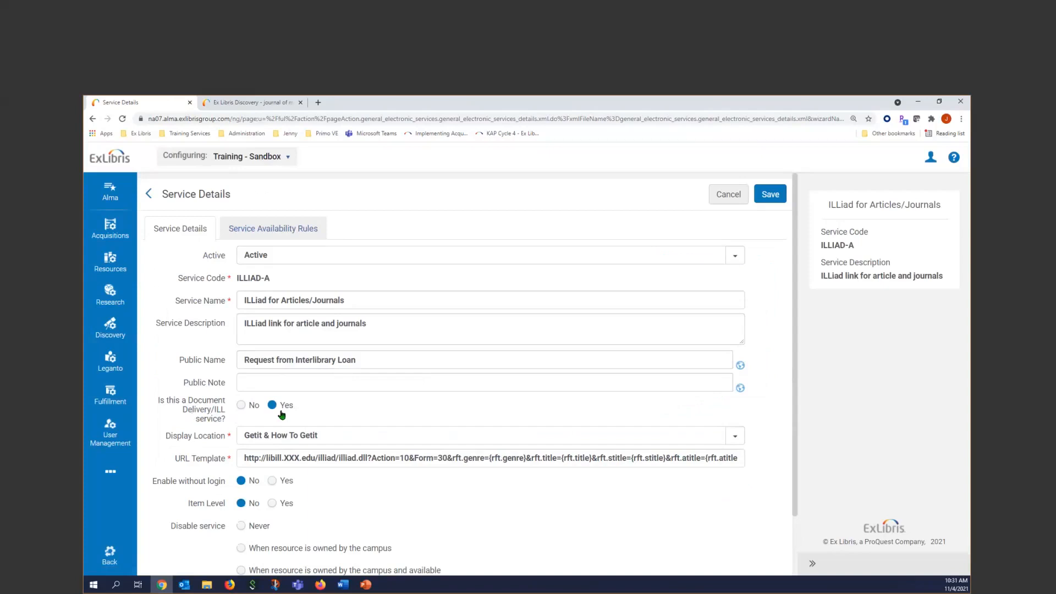
Examine the ILLiad service's display location choices, keeping "Getit & How To Getit", and review its Disable service options and availability rules
left_click(341, 436)
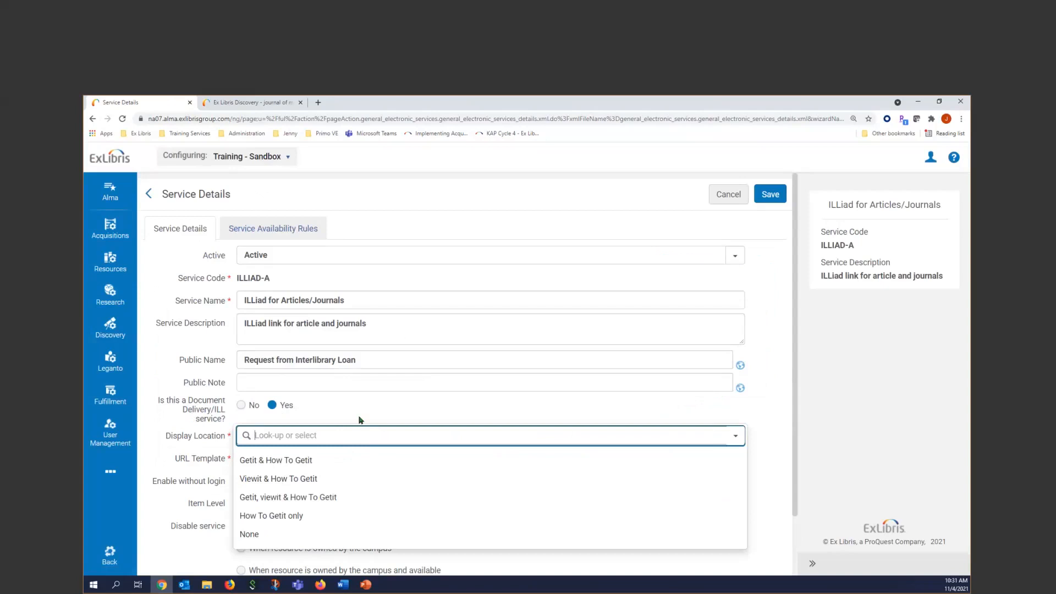
left_click(338, 459)
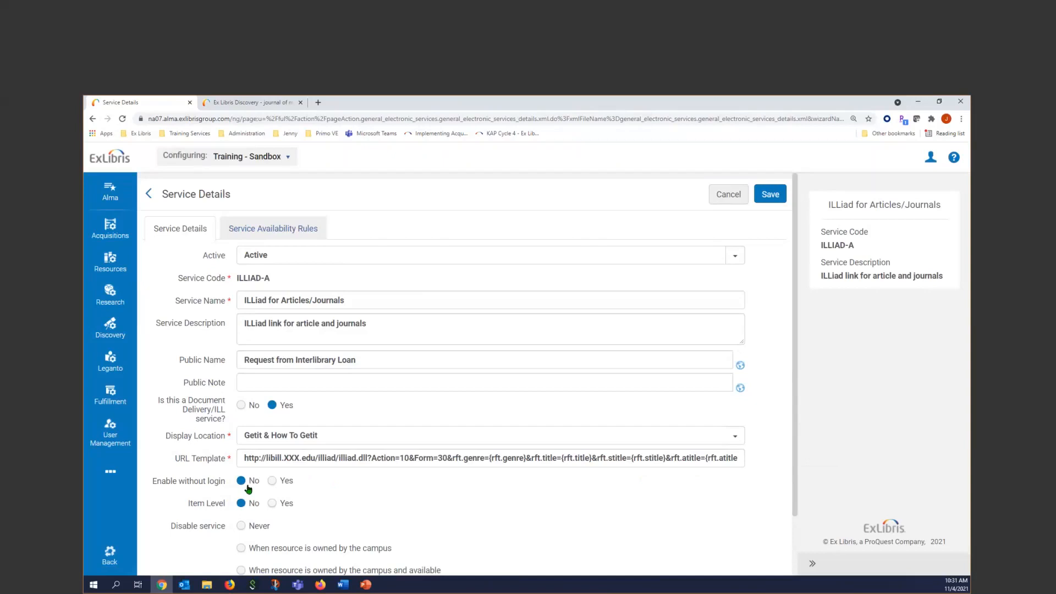
scroll(302, 495, "down", 3)
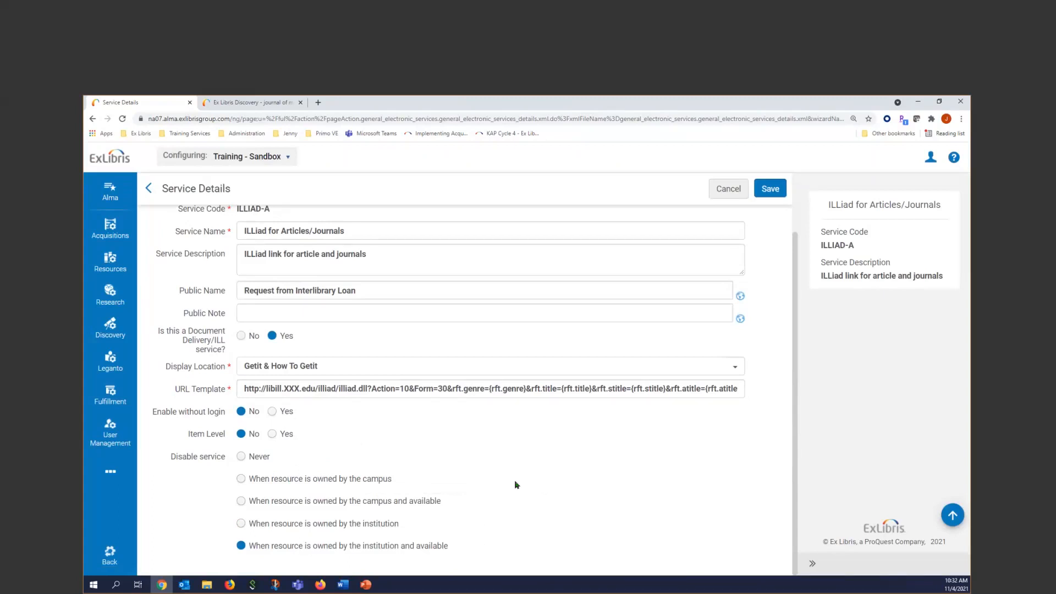
scroll(401, 352, "up", 2)
left_click(276, 230)
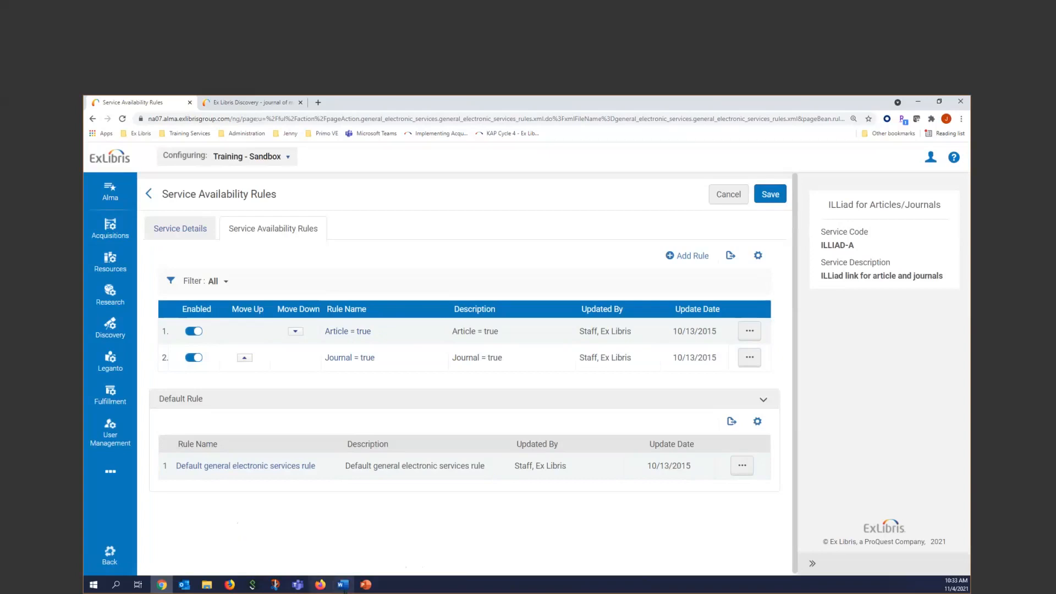
Switch to PowerPoint and present the slides from General Electronic Services in Primo VE through to Direct Linking
left_click(365, 584)
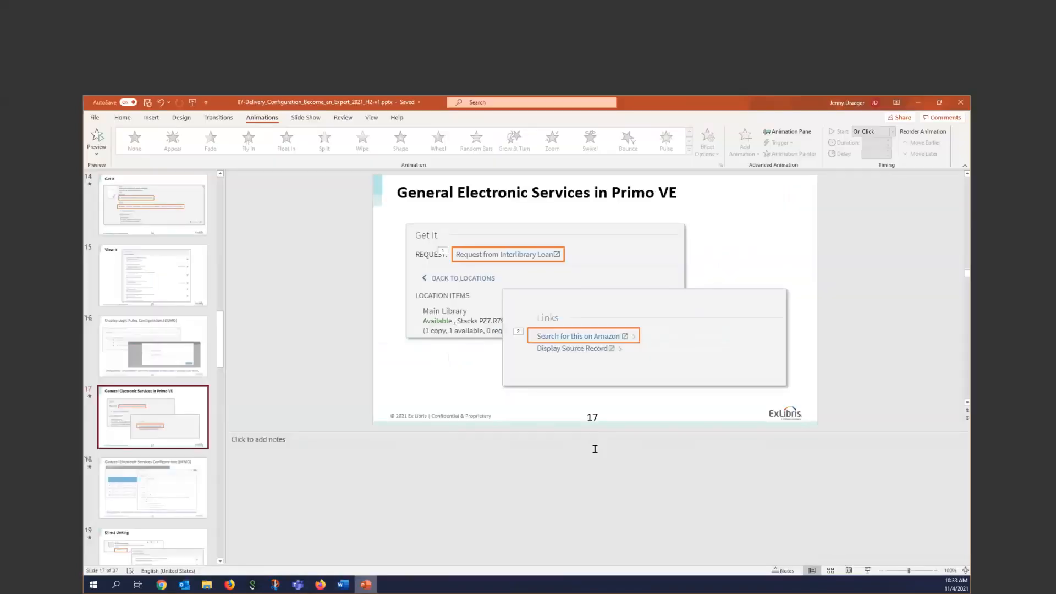
left_click(869, 571)
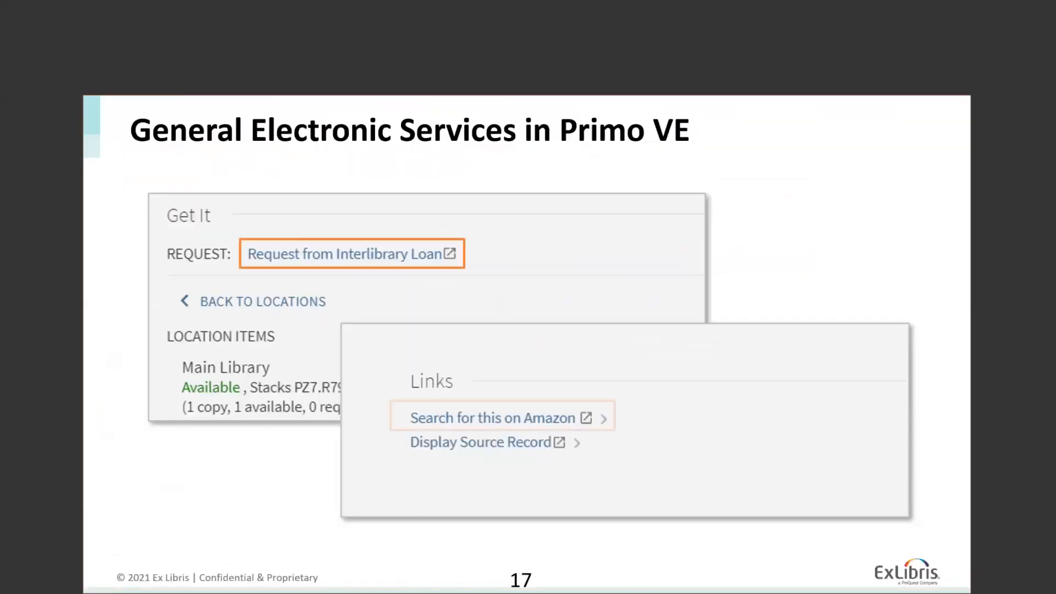
left_click(930, 306)
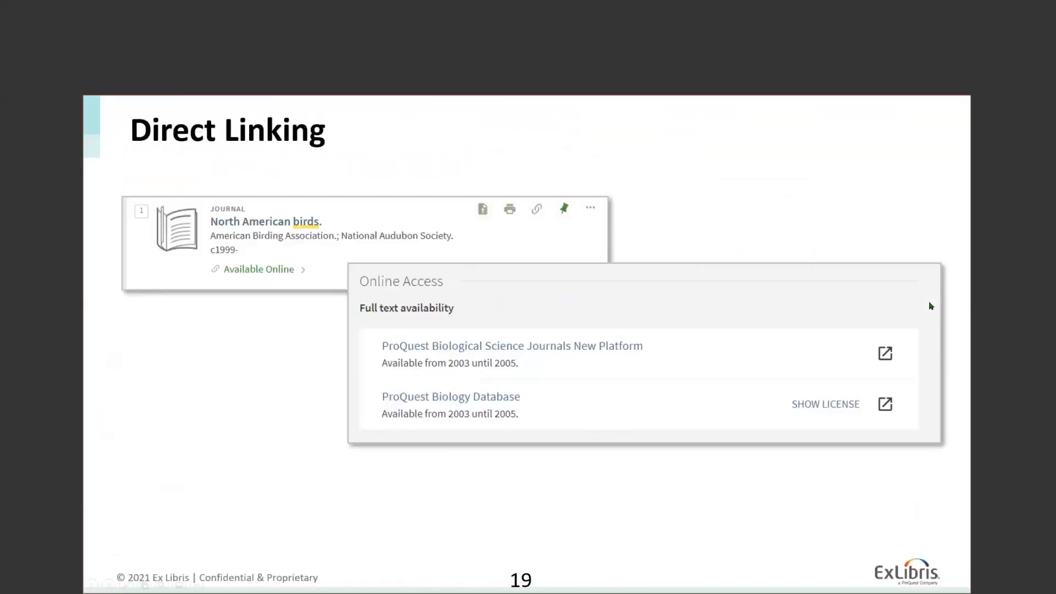
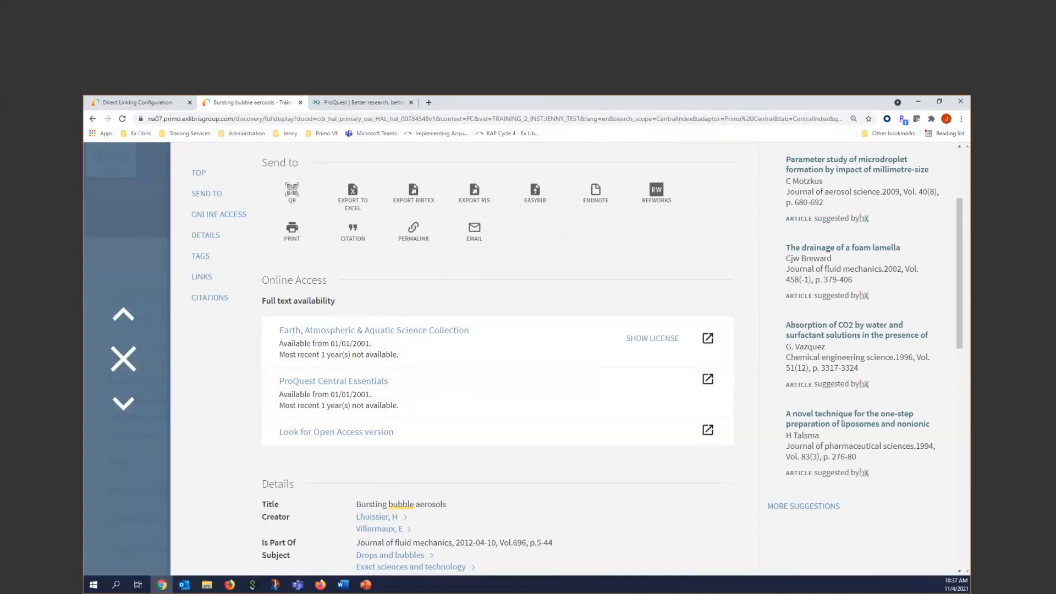
Close the "Bursting bubble aerosols" record in Primo VE and return to Alma's Direct Linking Configuration
left_click(123, 358)
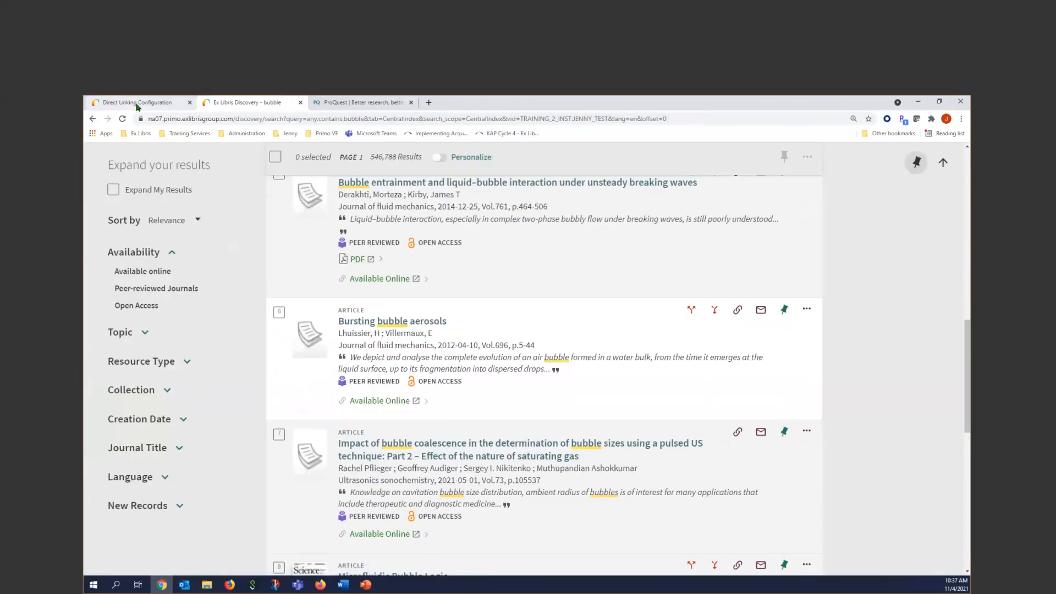
left_click(138, 102)
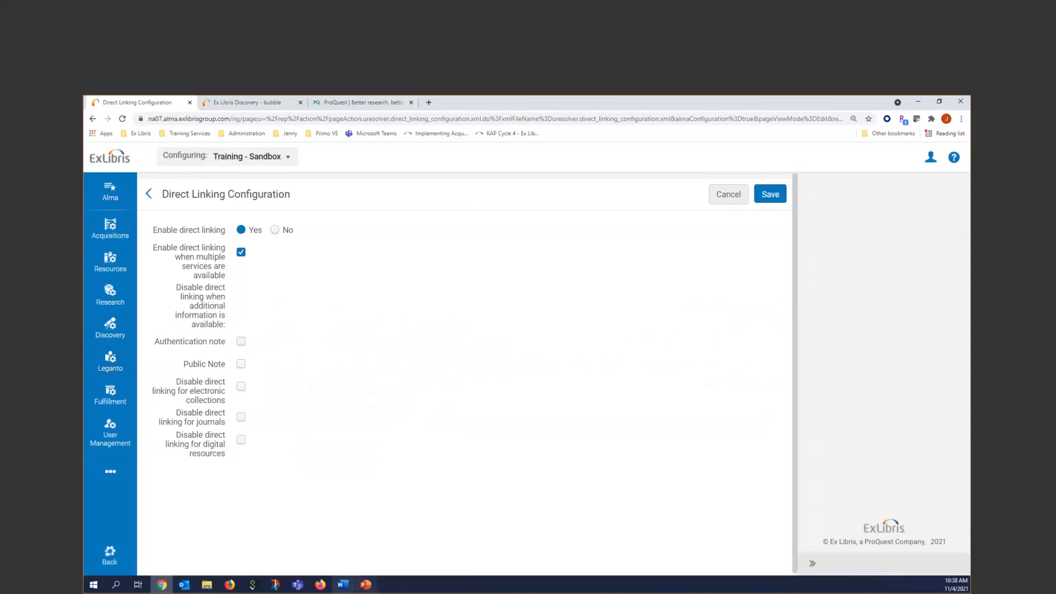
Switch to PowerPoint and present from the Direct Linking slide through to the Related Records slide
left_click(366, 584)
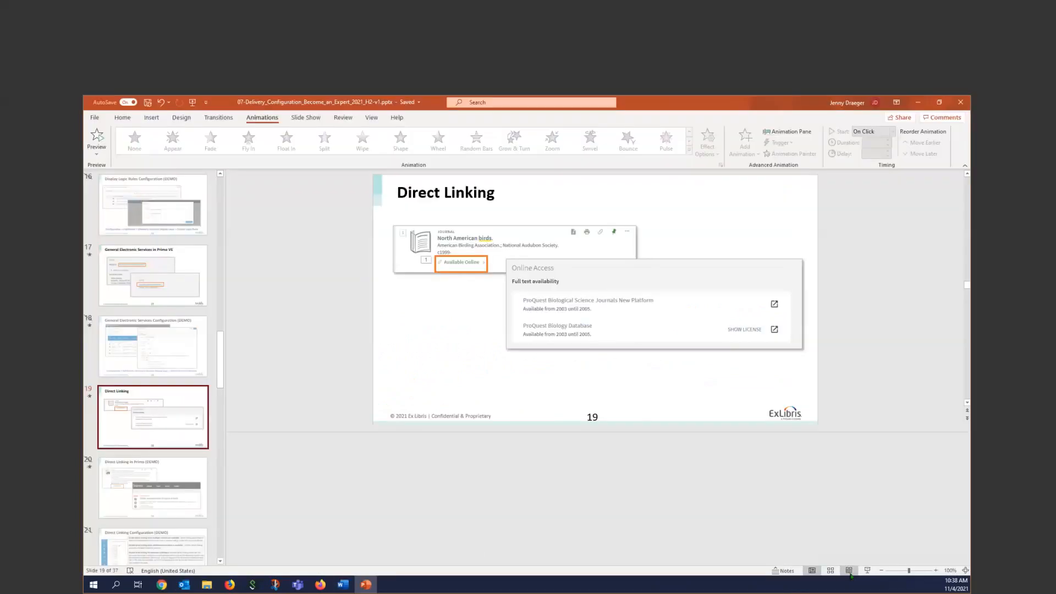
left_click(866, 570)
key("Right")
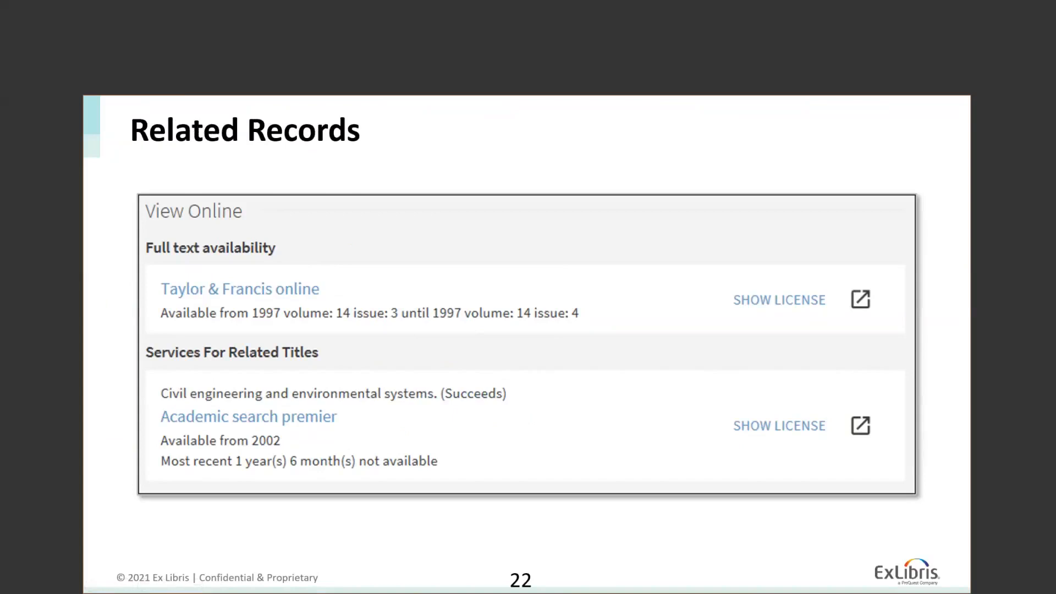
End the slide show, return to Alma in Chrome, and open the Related Record Services Configuration from the fulfillment settings
key("Escape")
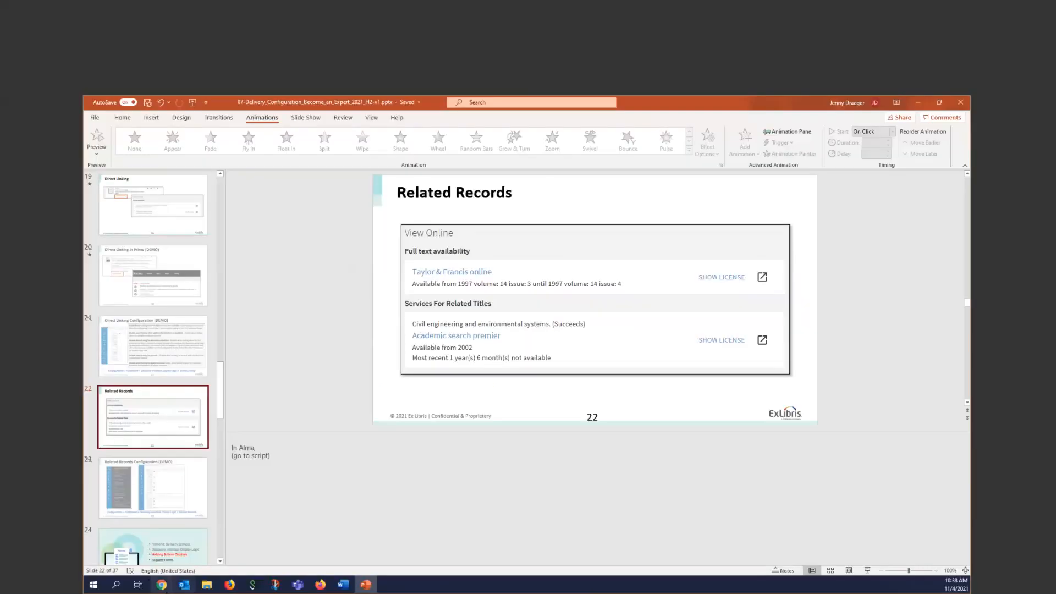
mouse_move(161, 584)
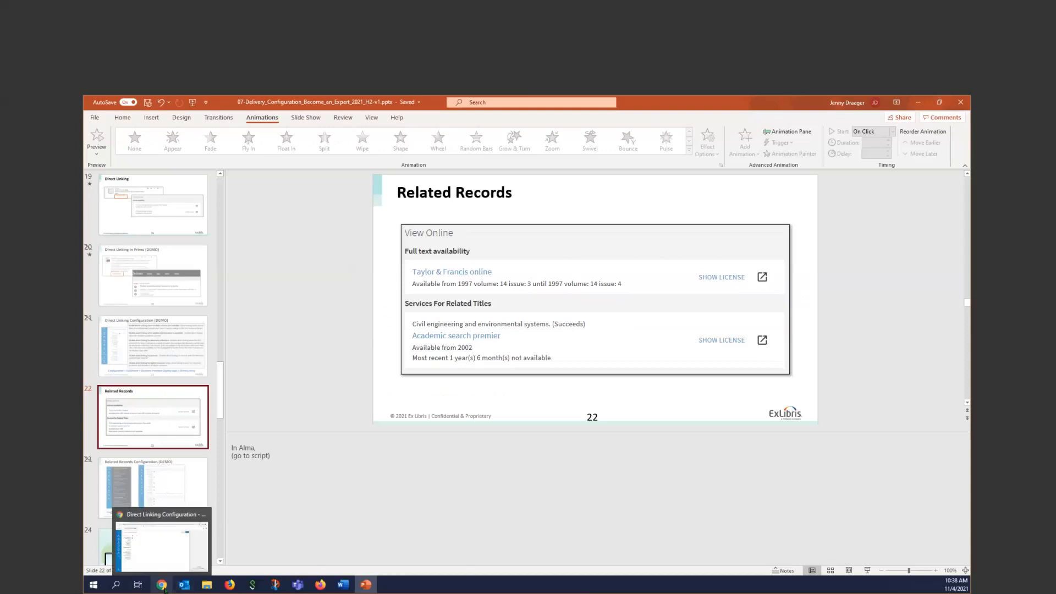
left_click(146, 537)
left_click(117, 391)
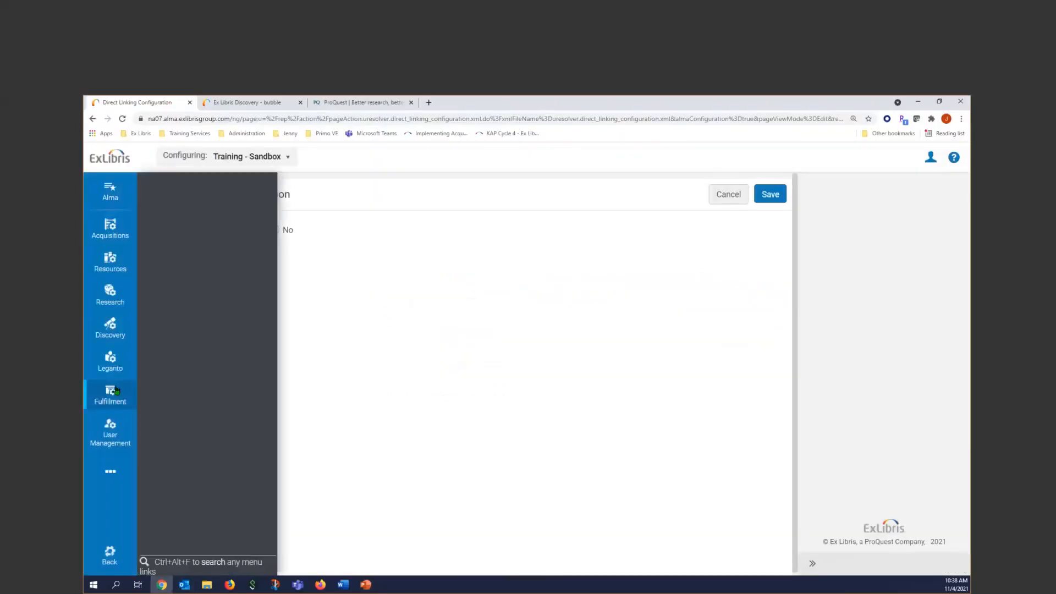
left_click(551, 488)
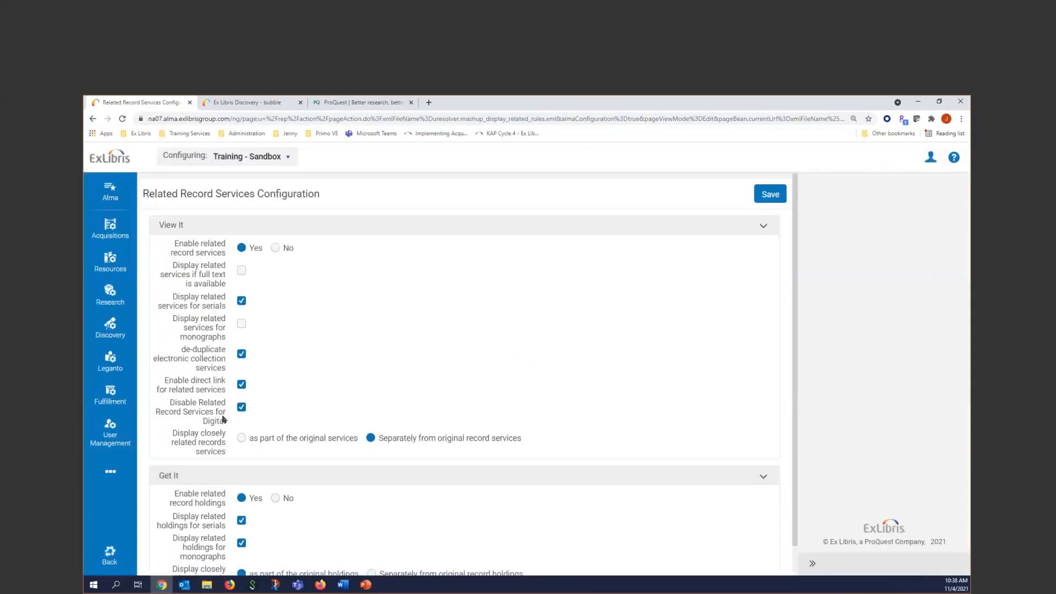
Examine the View It and Get It settings for related record services and holdings
scroll(196, 558, "down", 1)
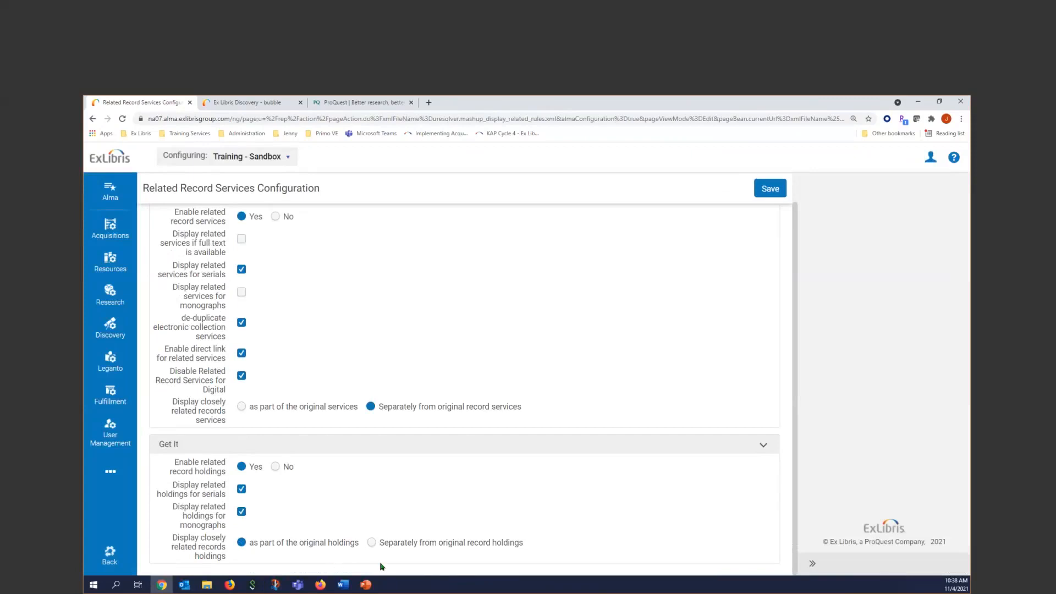
scroll(308, 325, "up", 1)
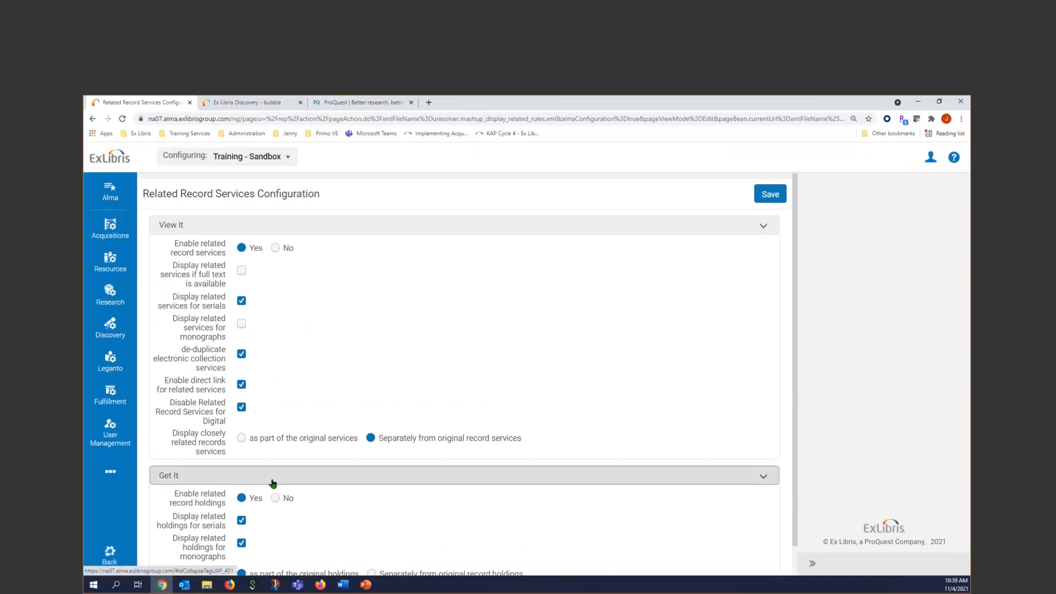
scroll(484, 520, "down", 1)
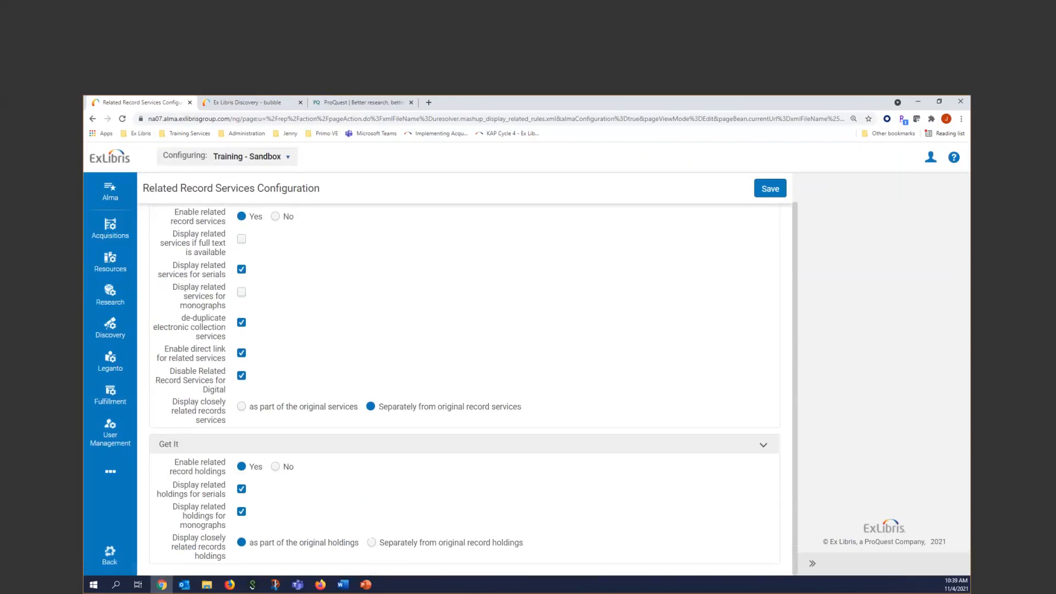
Switch to Word, open the linked Primo VE documentation on configuring related record services, and select the page's web address
key("alt+Tab")
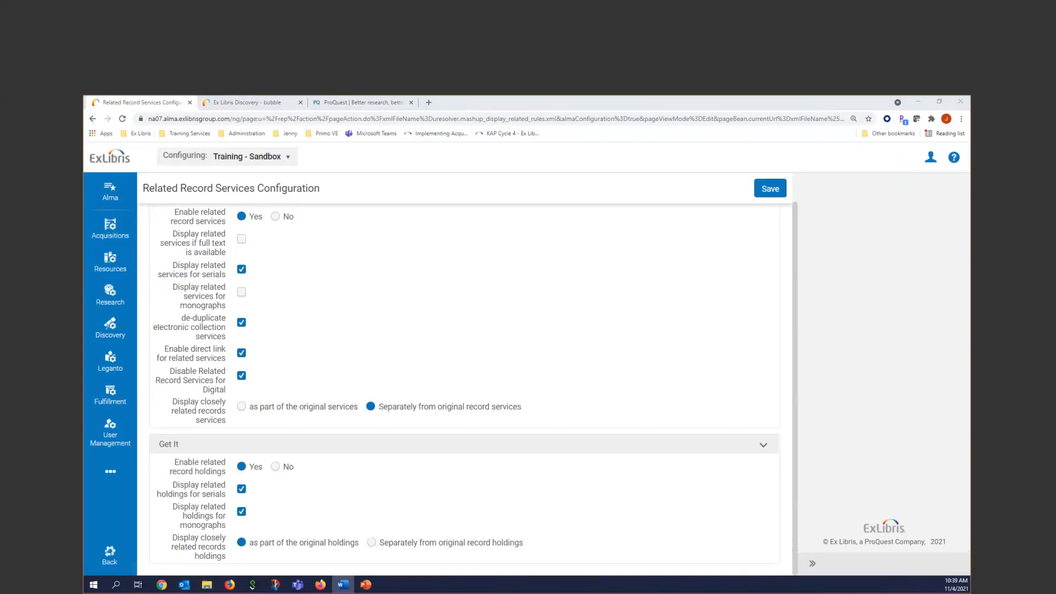
left_click(526, 192, "ctrl")
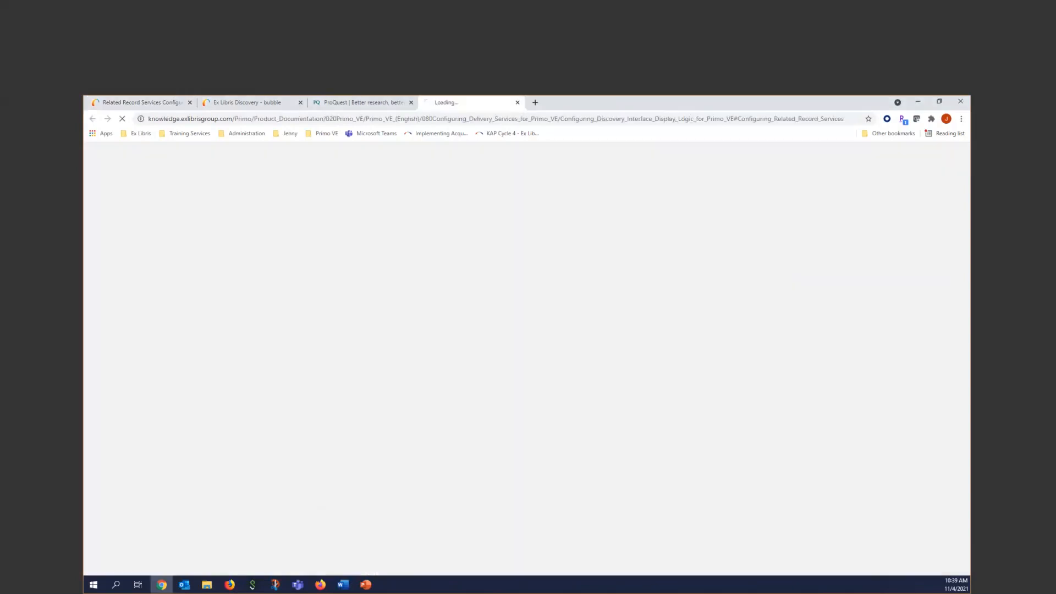
left_click(395, 120)
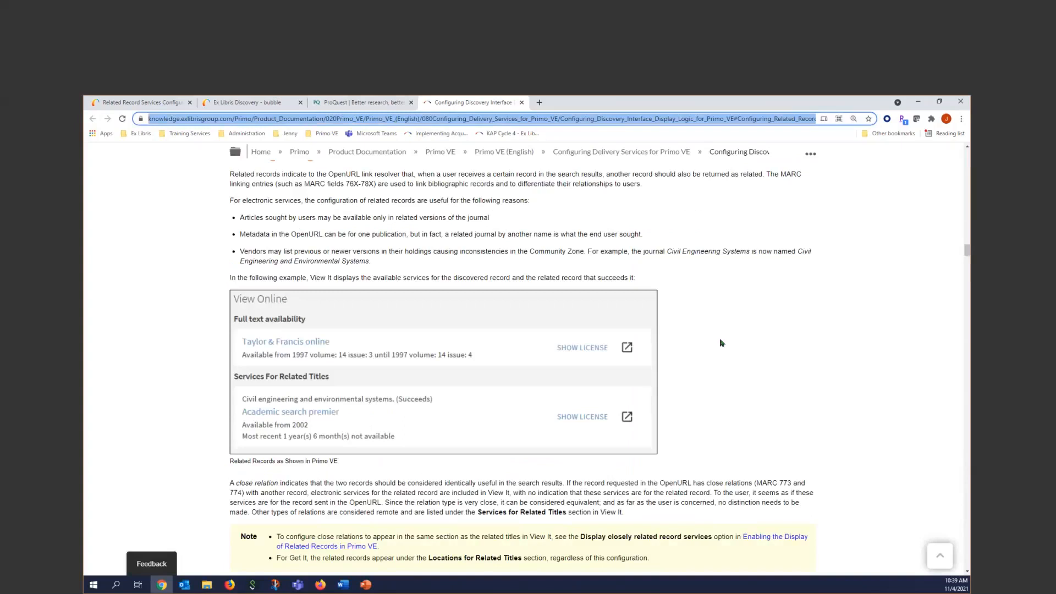
Examine the documentation's Related Record Types table for the relation types, their MARC fields and their locations in Primo VE
scroll(725, 385, "down", 3)
scroll(729, 407, "down", 3)
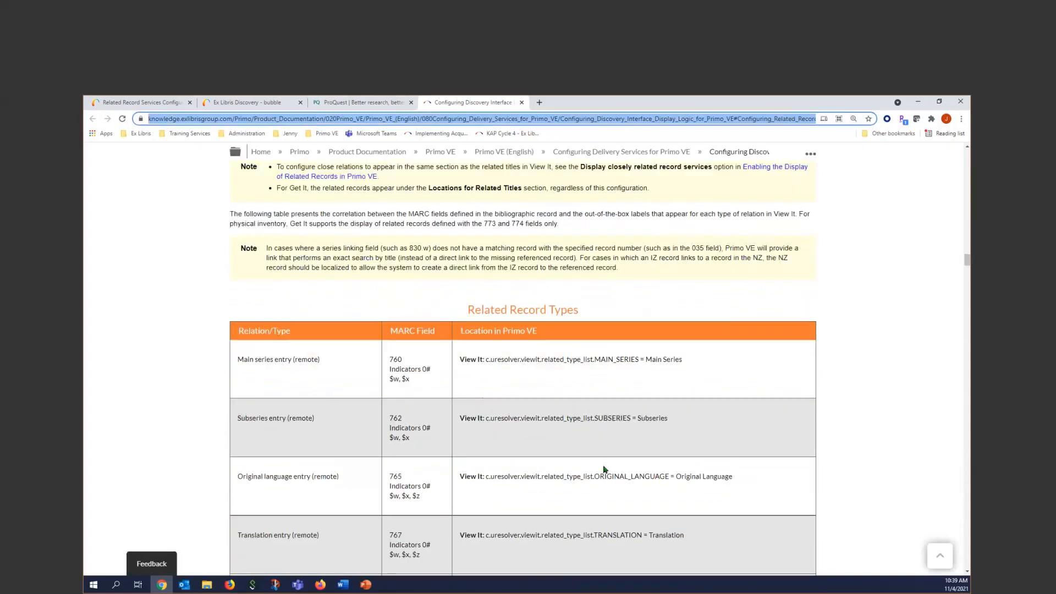
scroll(431, 401, "down", 4)
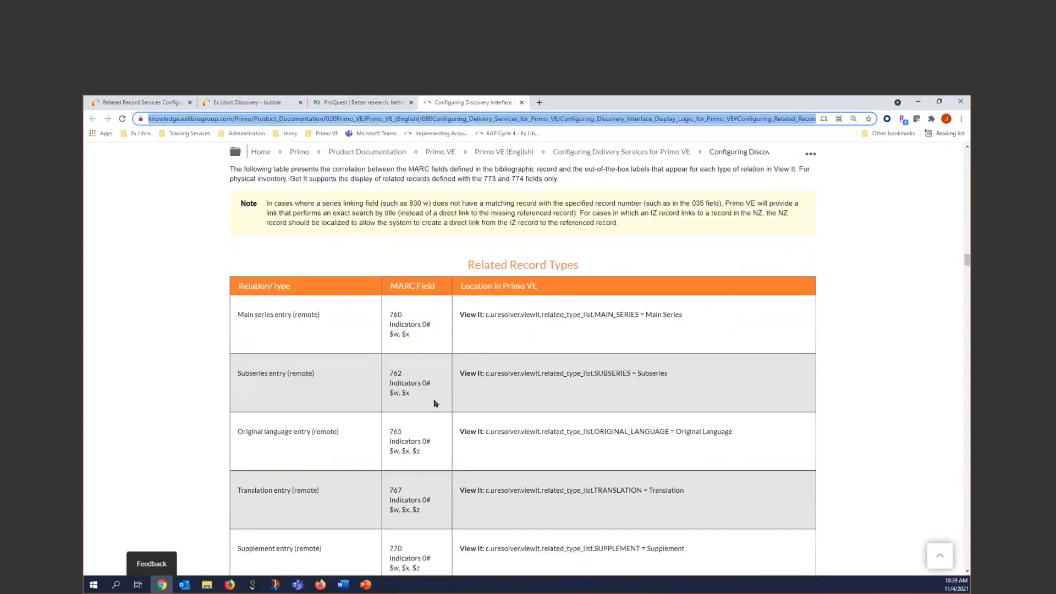
scroll(440, 440, "down", 1)
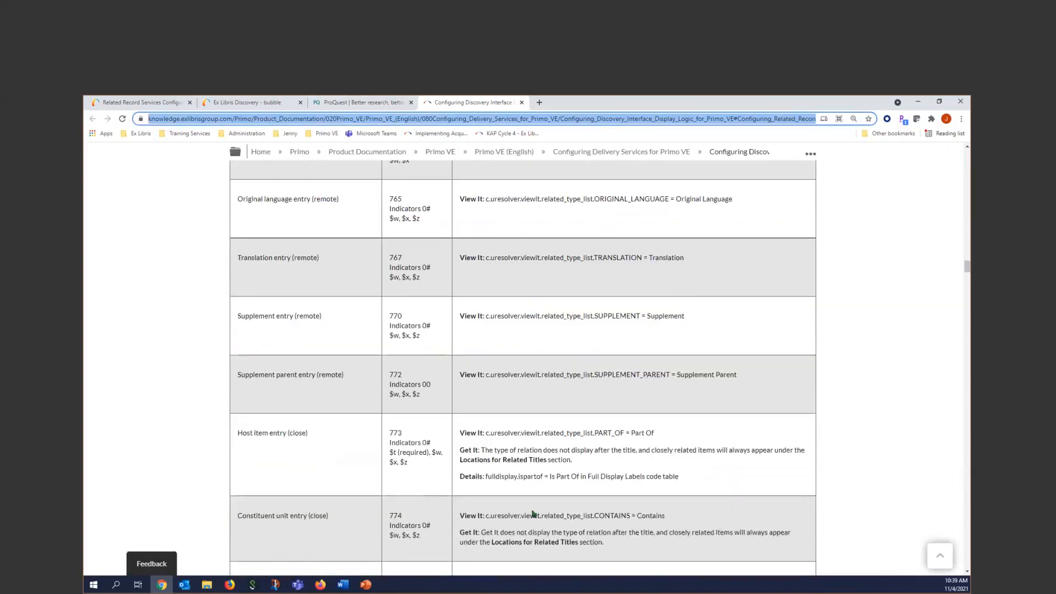
scroll(611, 473, "up", 1)
scroll(600, 478, "up", 3)
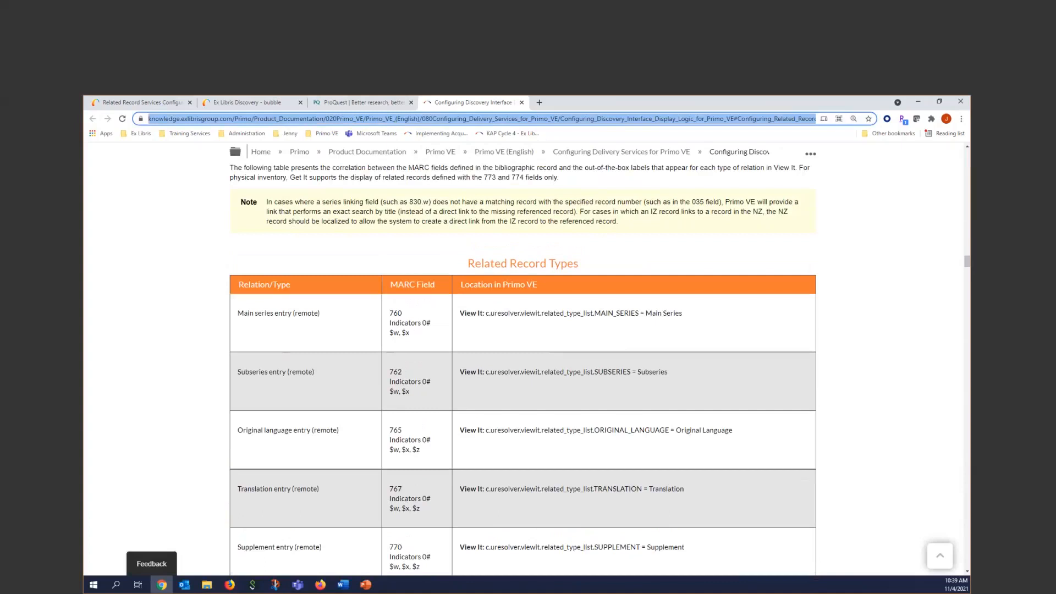
Review the remaining related record types, including the 773 and 774 close relations, and the notes above the table
key("alt+Tab")
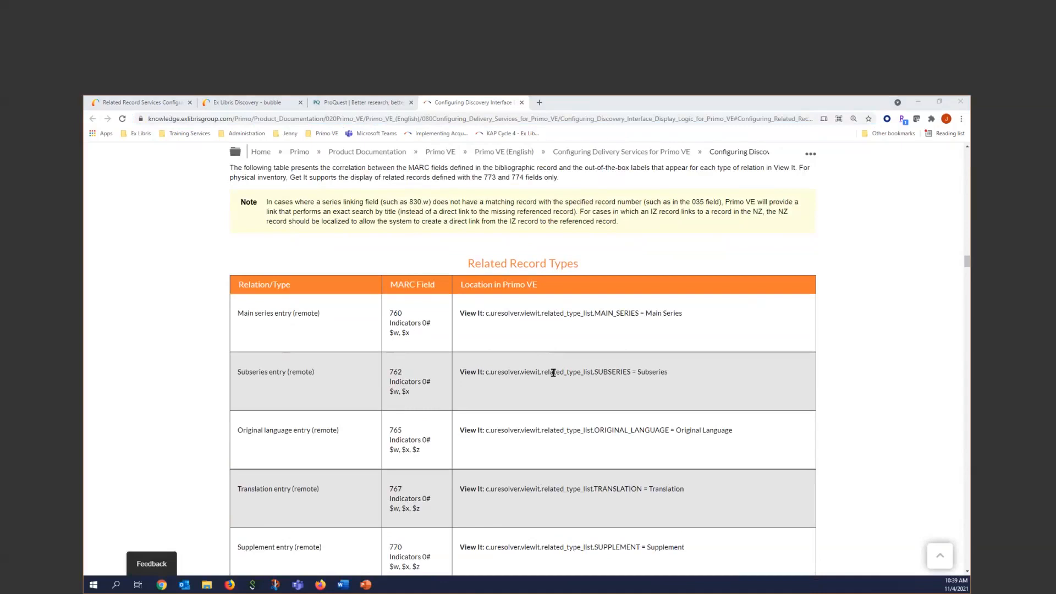
scroll(633, 413, "down", 2)
scroll(633, 420, "down", 4)
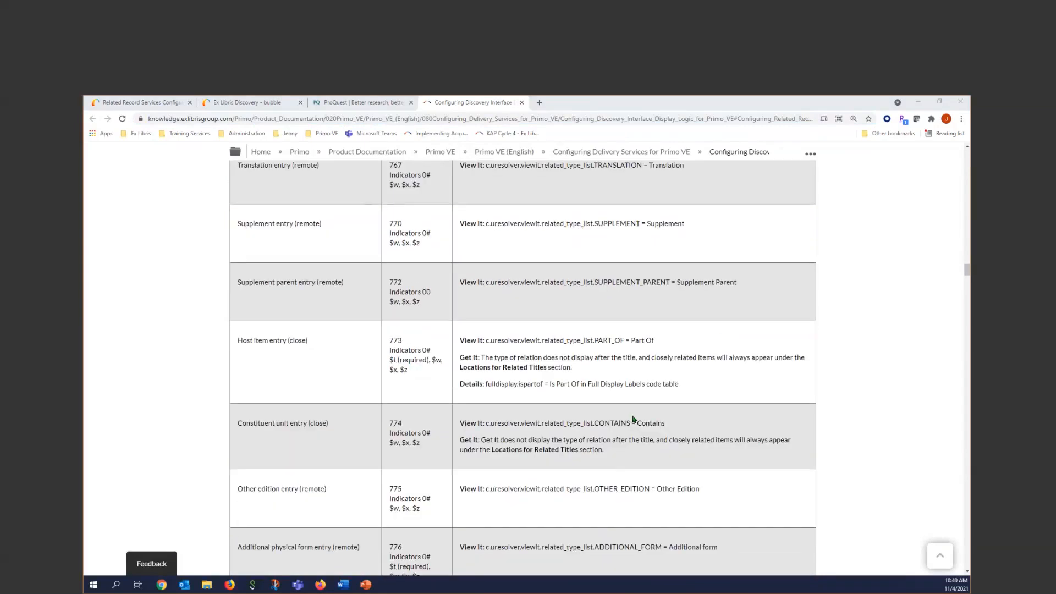
scroll(632, 419, "up", 8)
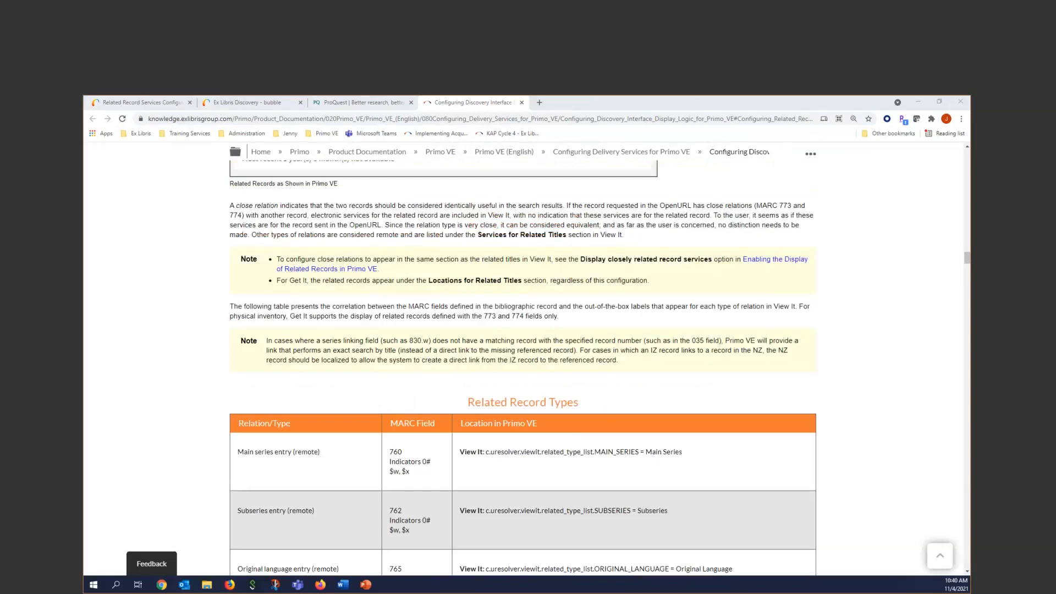
Switch to PowerPoint, resume the slide show from the Related Records slide, and advance to the Holding Display slide
left_click(119, 102)
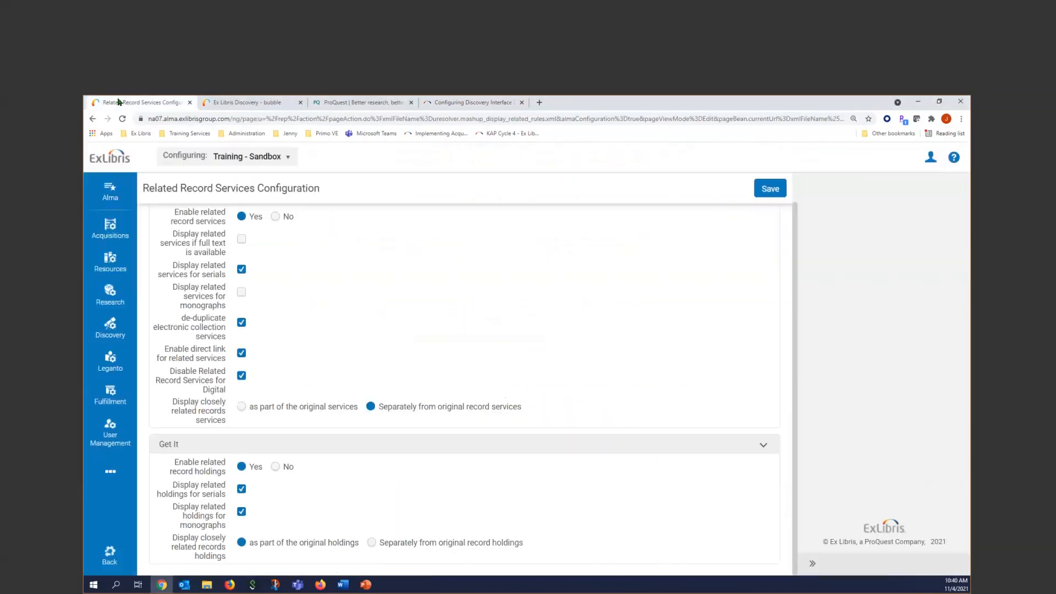
left_click(365, 585)
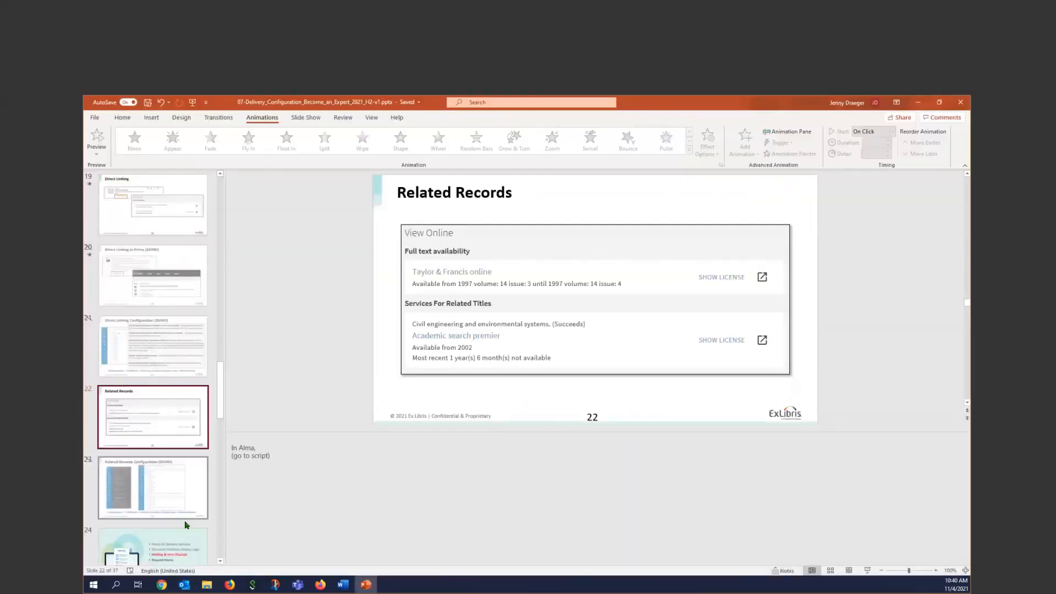
left_click(867, 571)
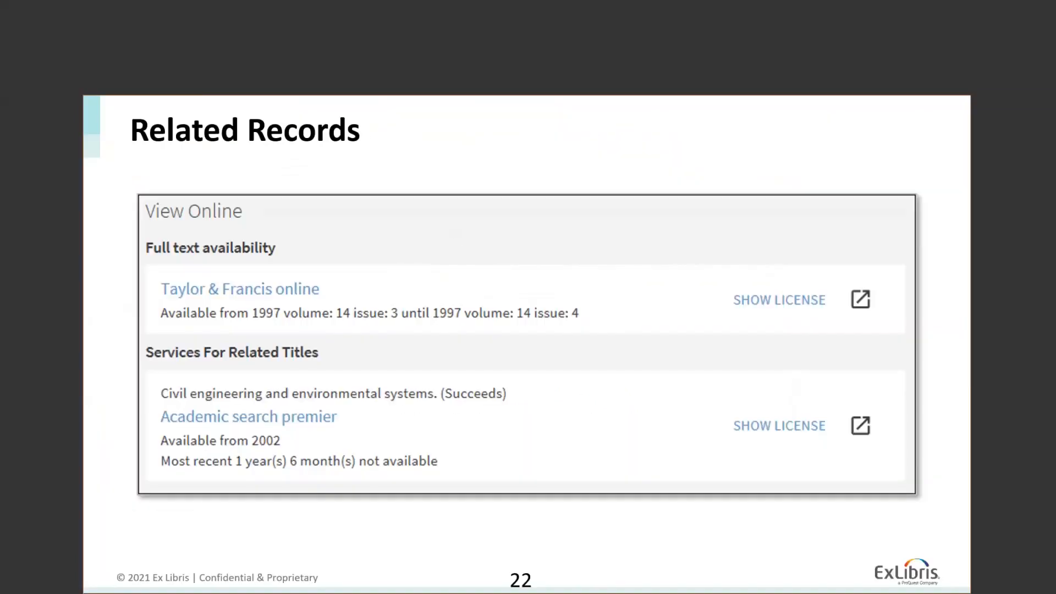
key("Right")
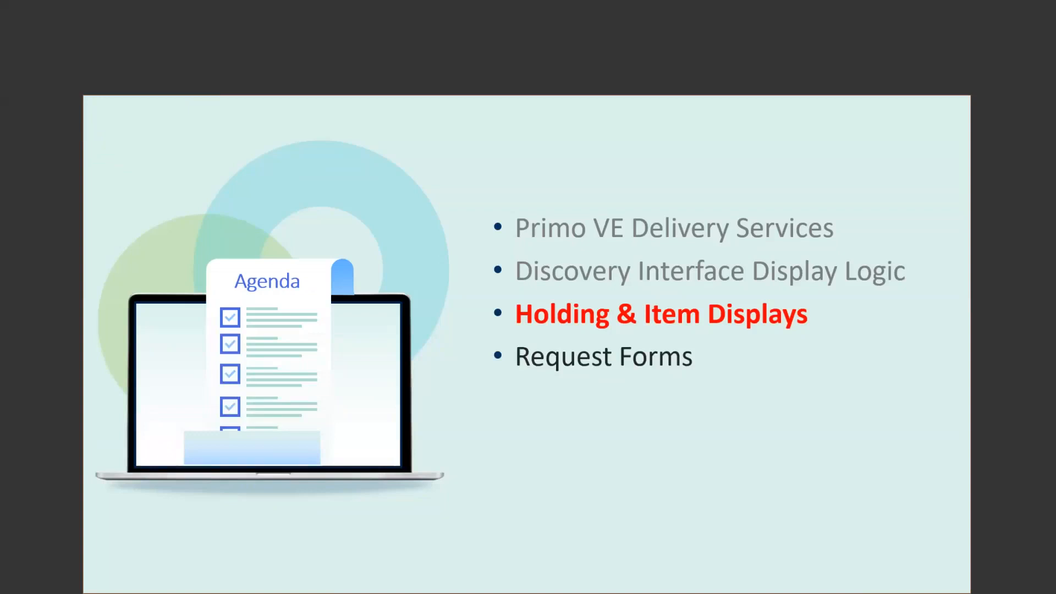
key("Right")
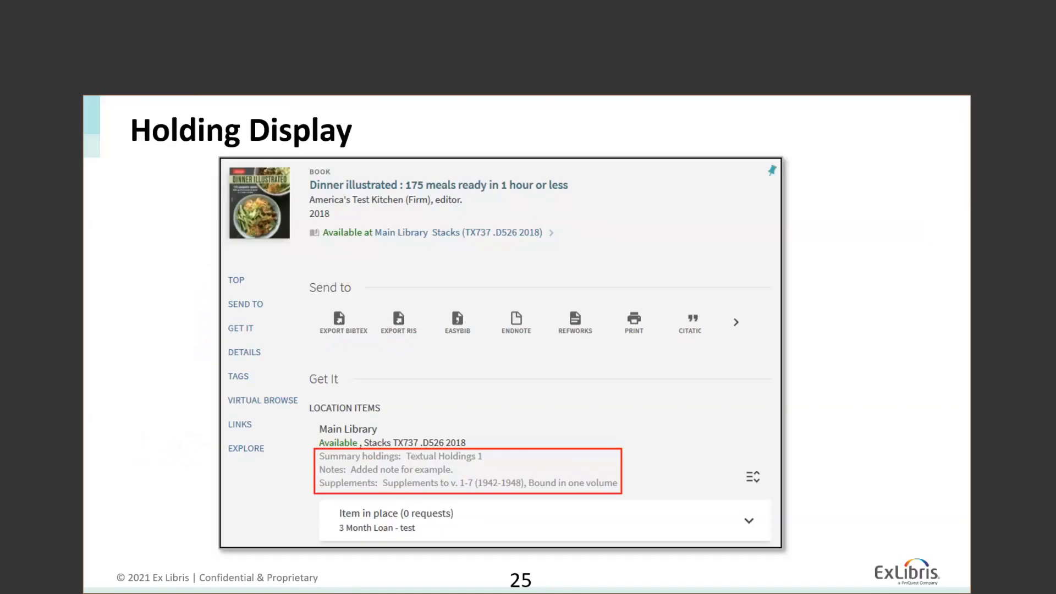
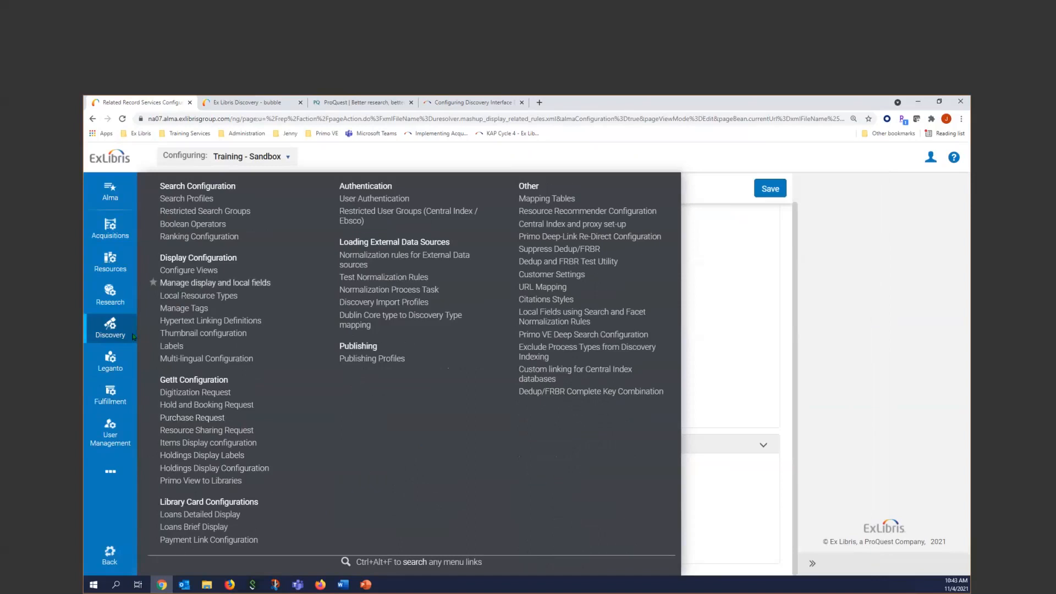
In Alma's fulfillment Other Settings, search the page for "uresolver" and locate the value of uresolver_enable_getit_holding_configuration
left_click(110, 392)
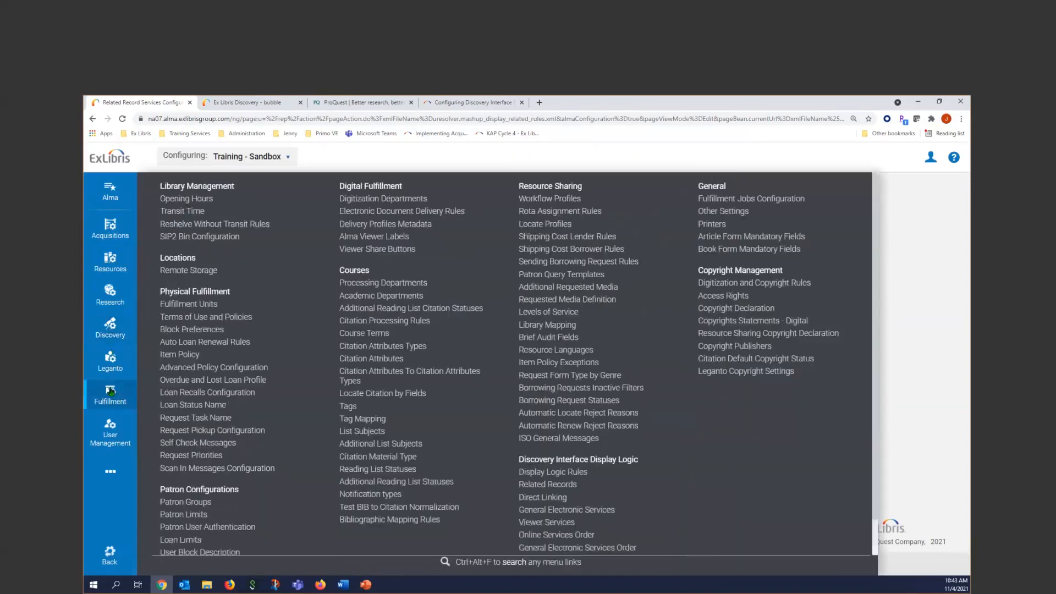
left_click(724, 212)
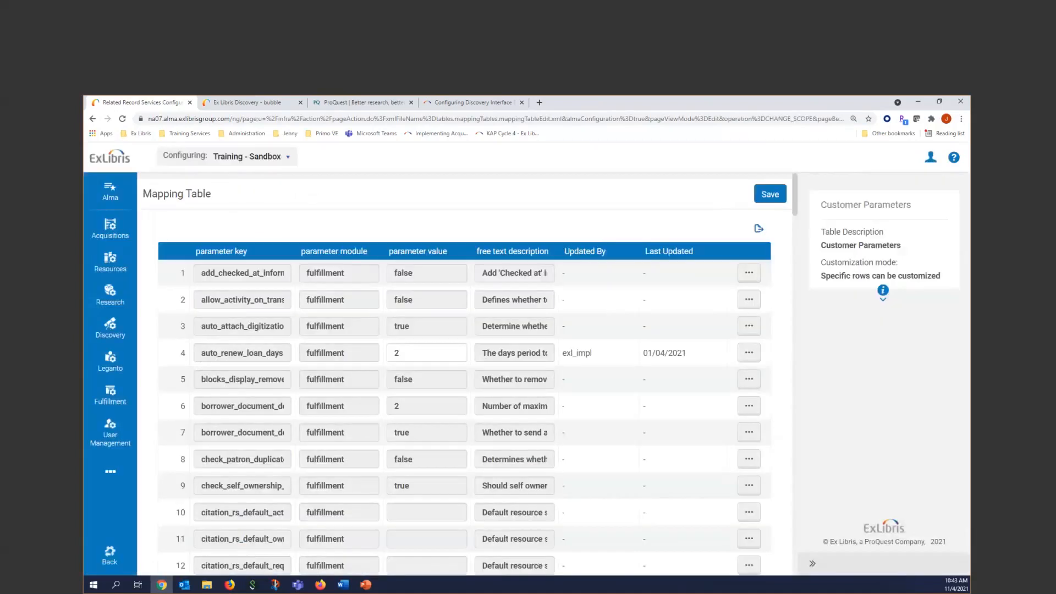
left_click(961, 119)
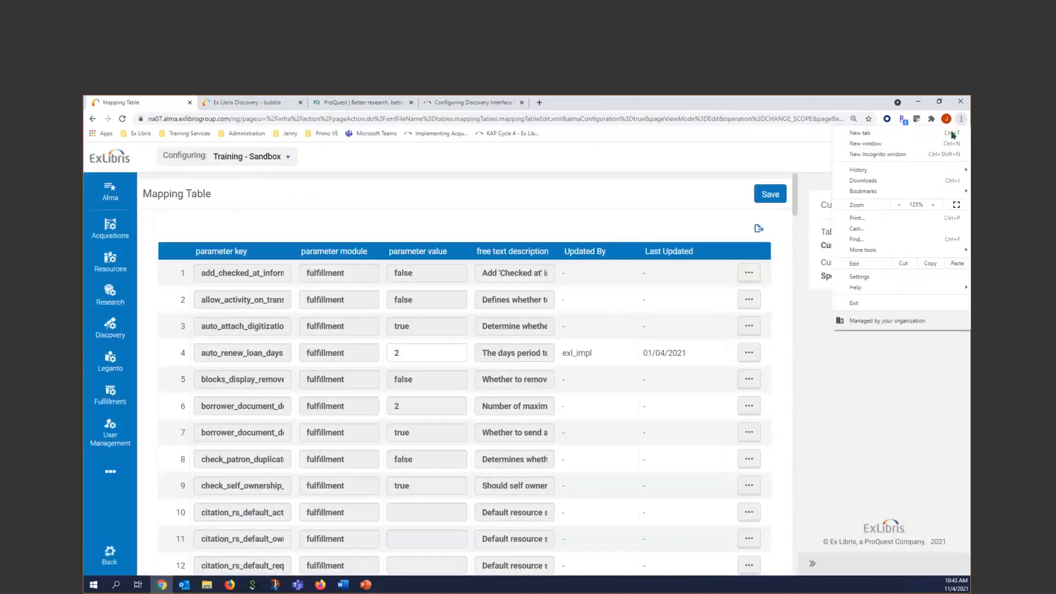
left_click(868, 240)
type("ure")
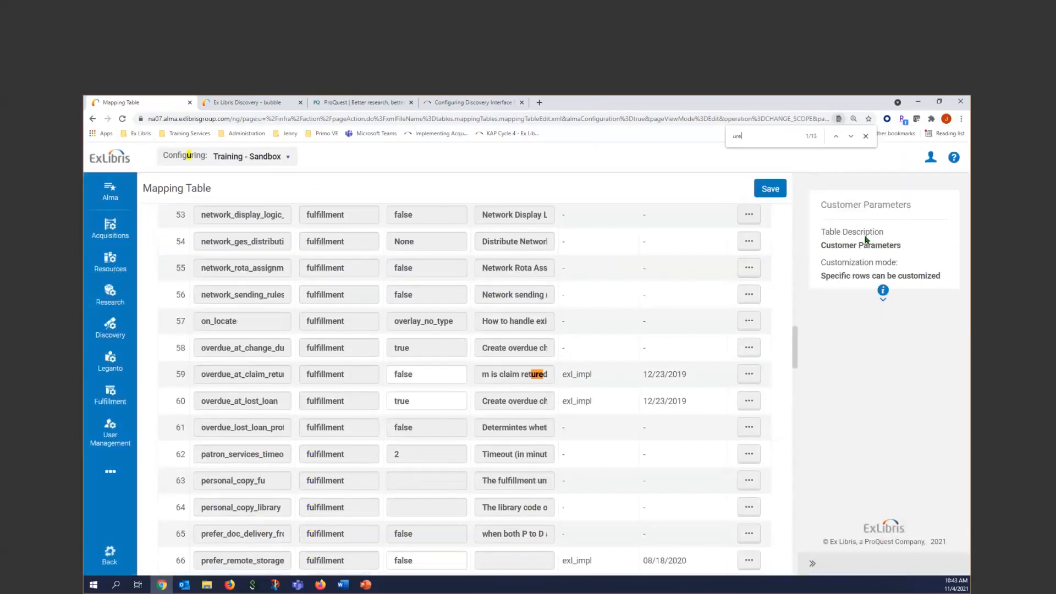
type("solver")
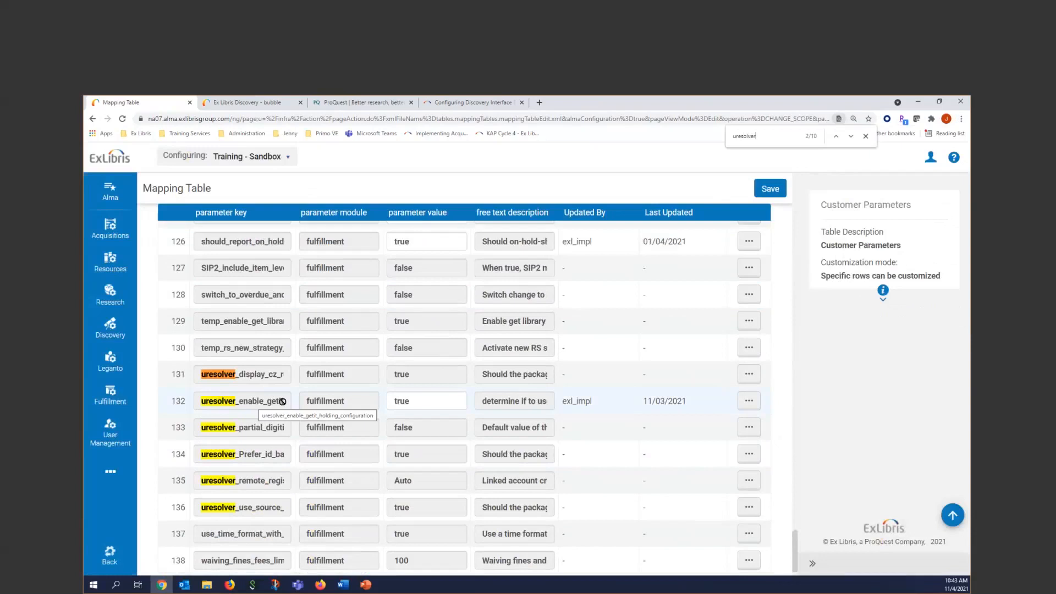
left_click(418, 402)
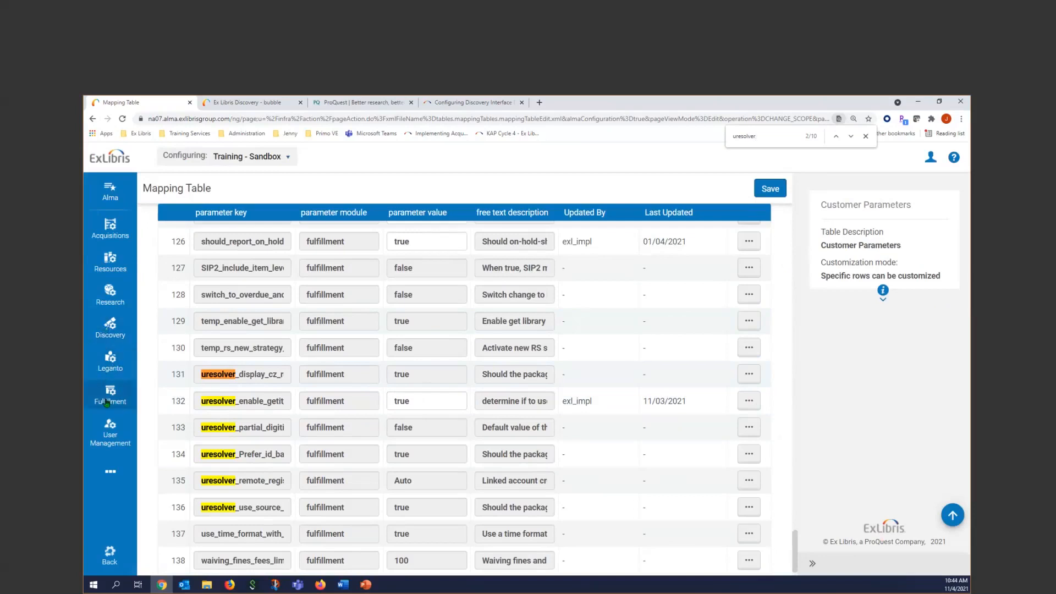
Open the Holdings Display Labels code table and inspect the new-row form and its Default Value choices without adding a row
left_click(112, 330)
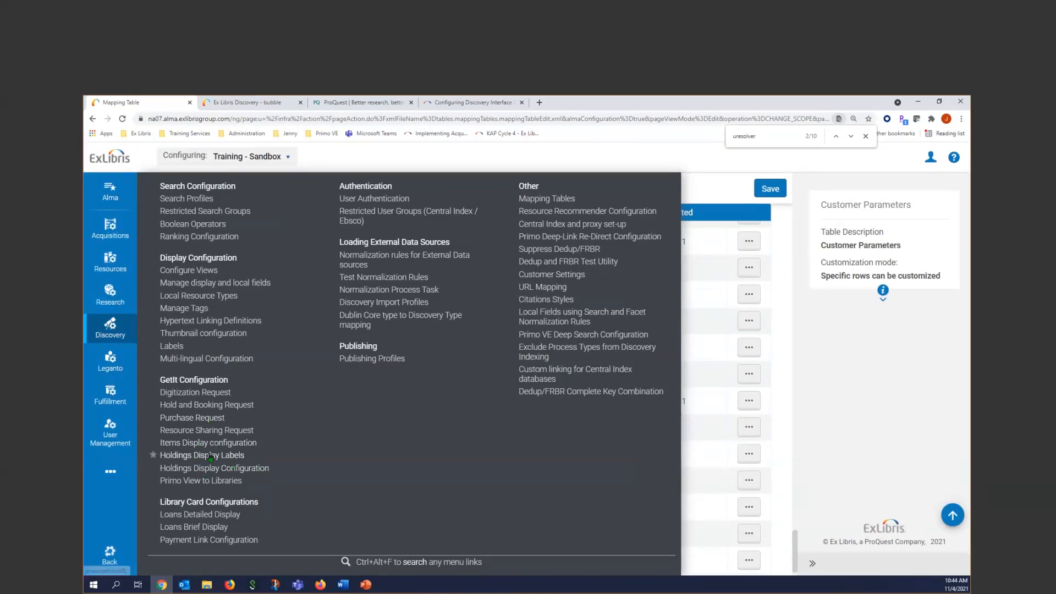
left_click(210, 456)
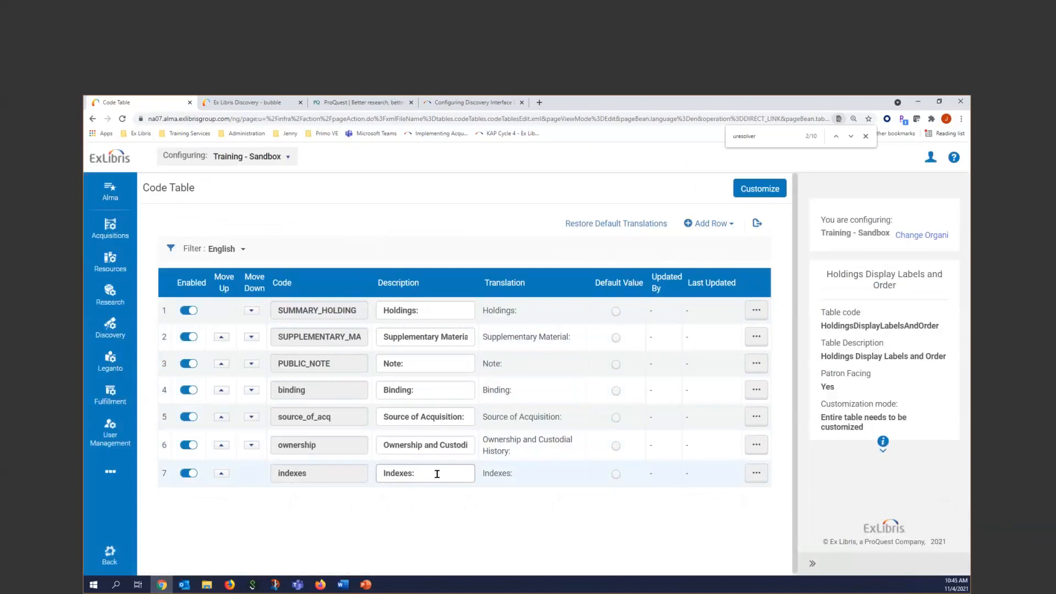
left_click(706, 224)
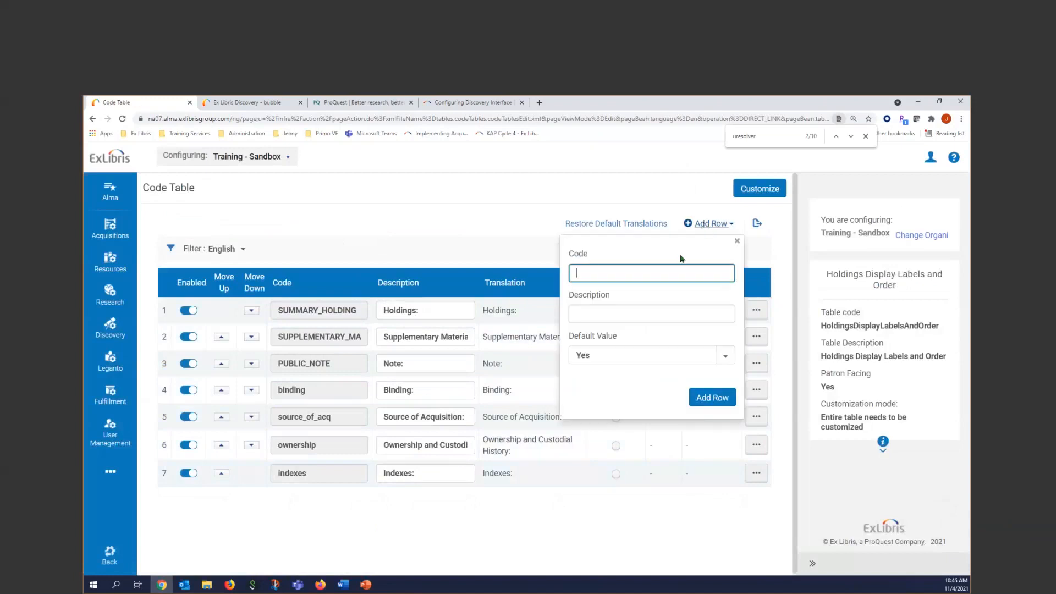
left_click(726, 358)
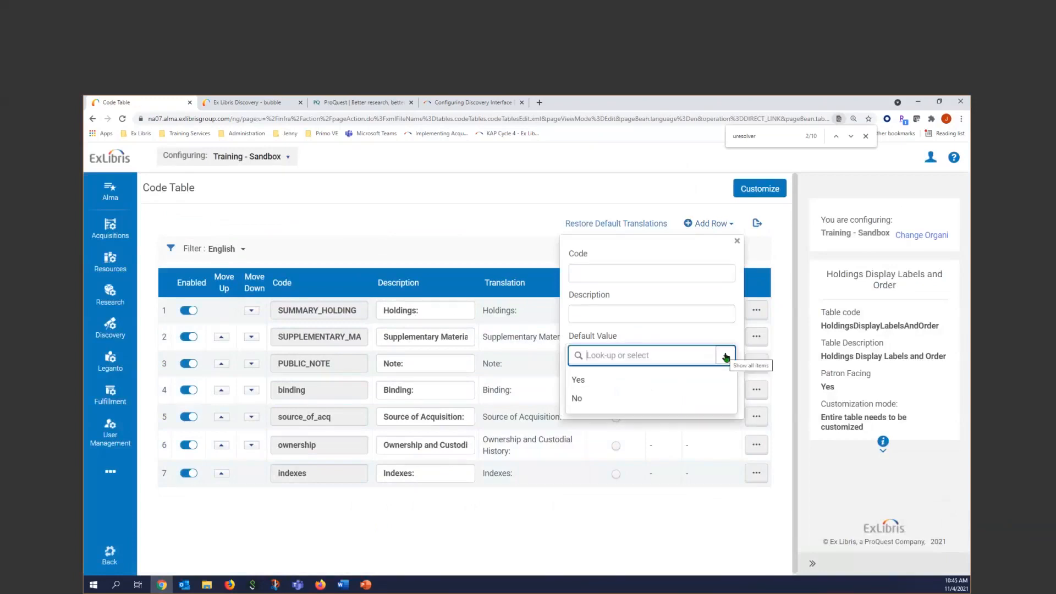
left_click(578, 379)
left_click(622, 536)
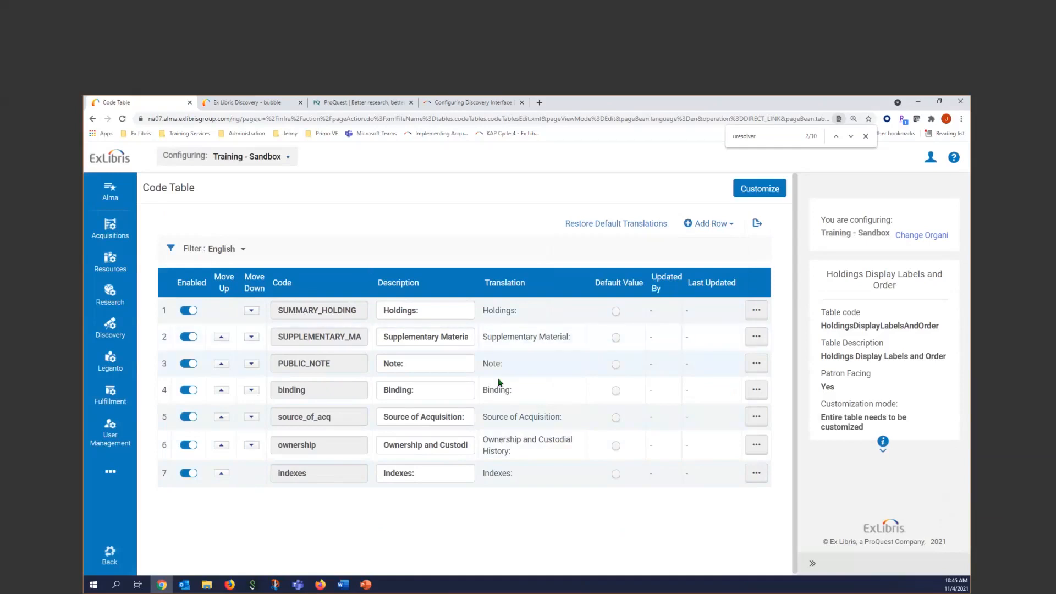
Open the Holdings Display Configuration and inspect the Indexes row's actions and the new-row form without adding a row
left_click(110, 330)
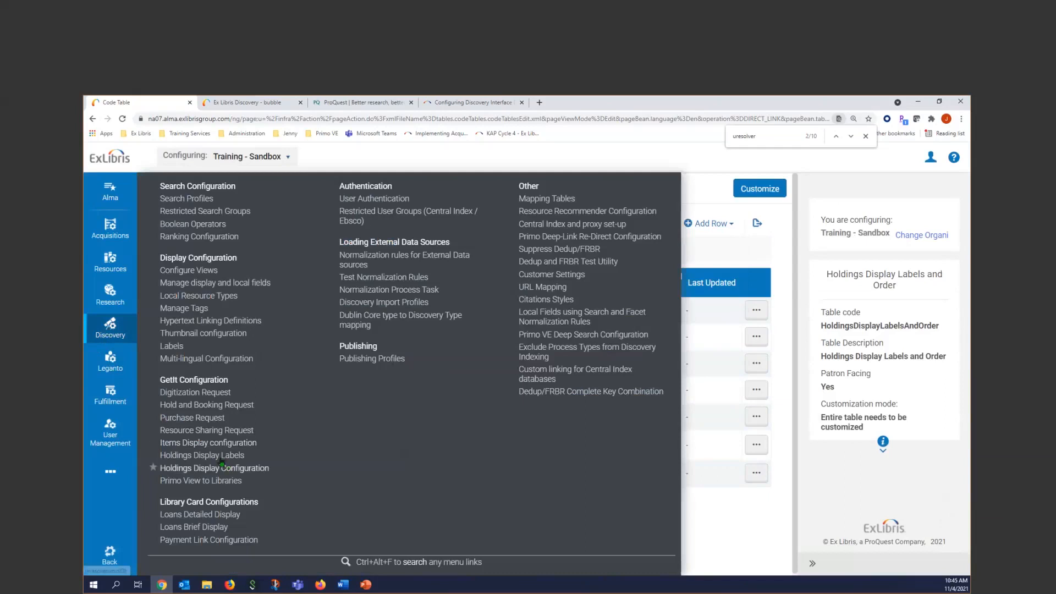
left_click(215, 467)
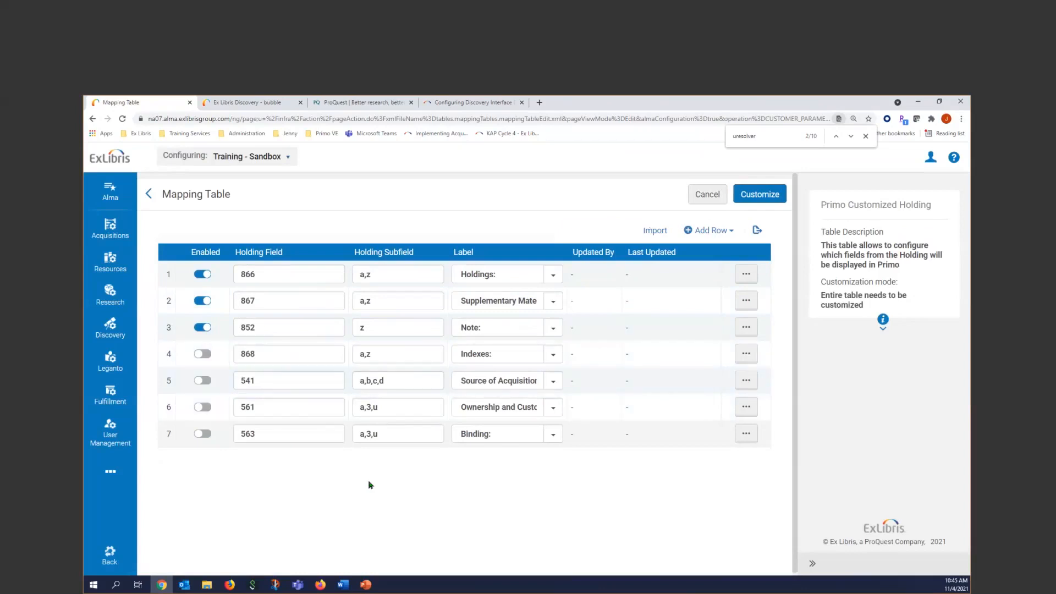
left_click(761, 199)
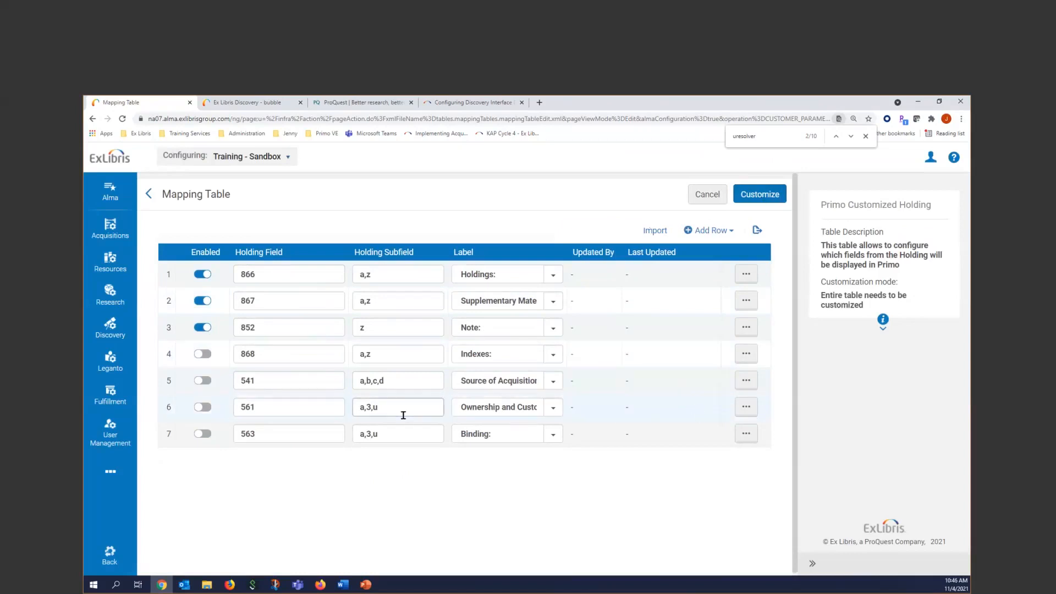
left_click(745, 353)
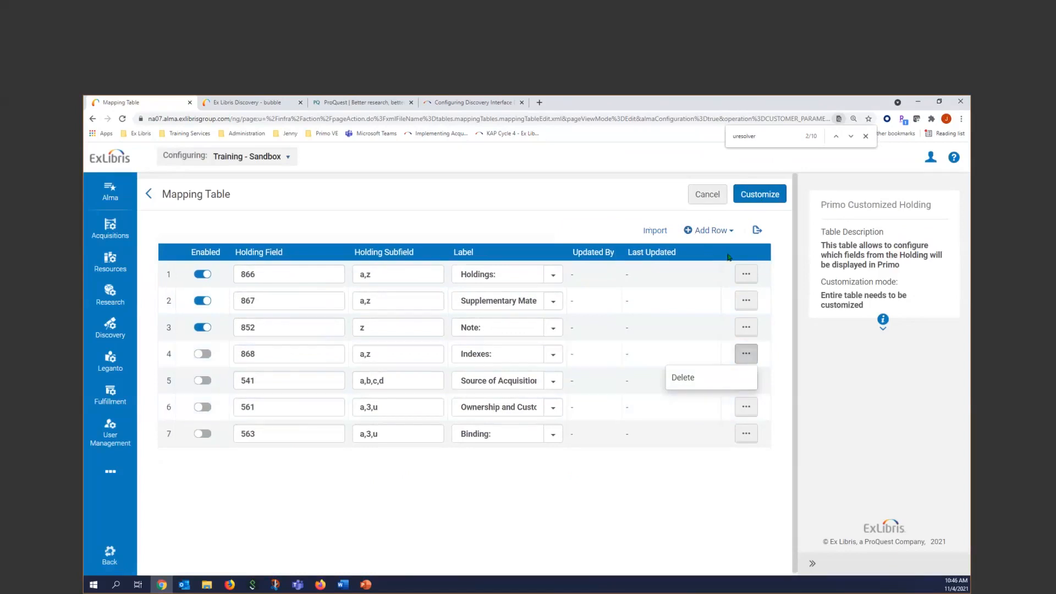
left_click(711, 231)
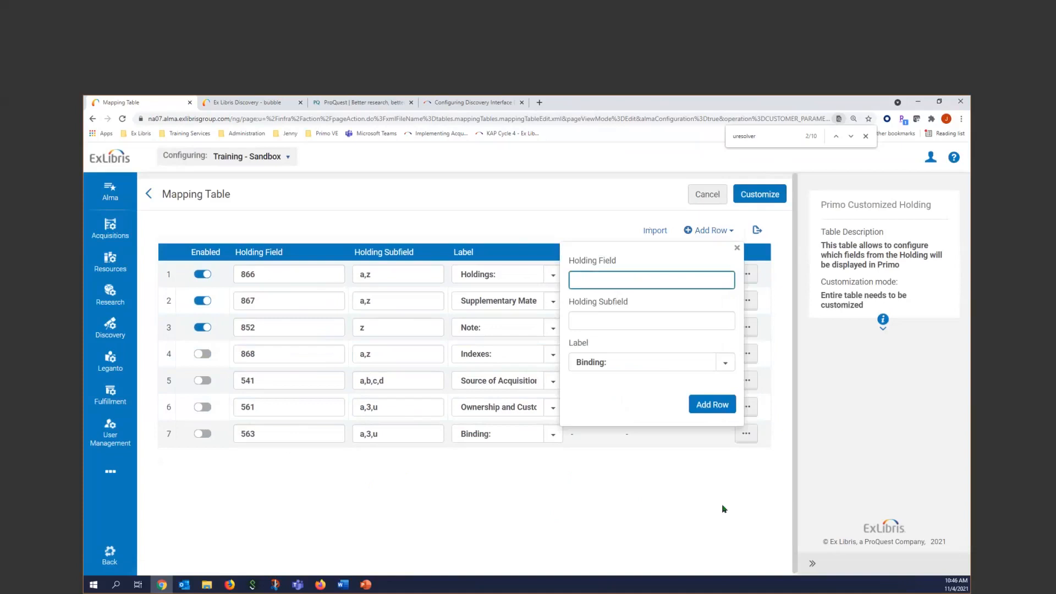
left_click(736, 248)
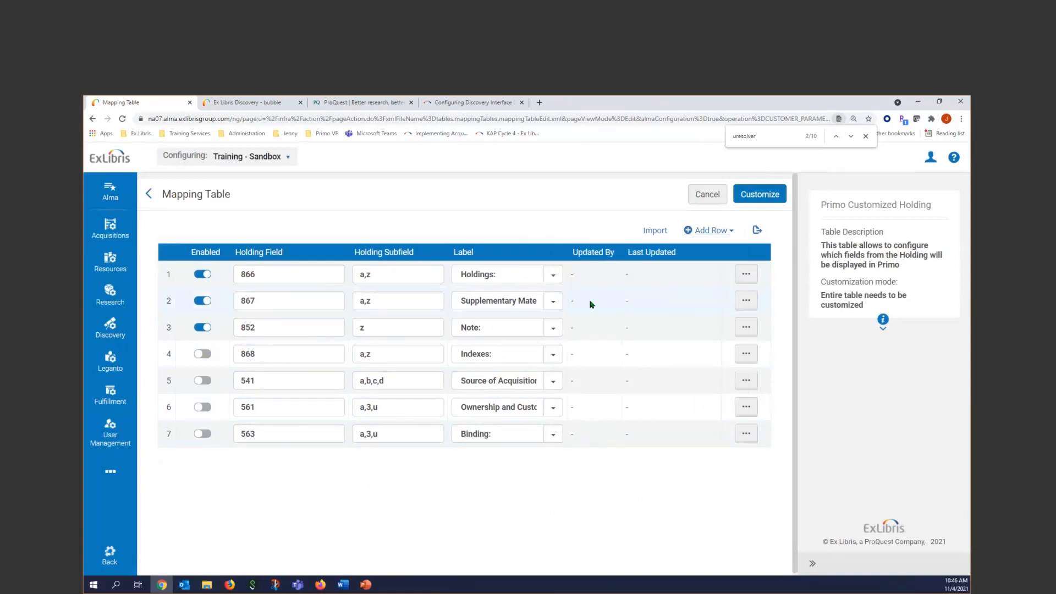
Check the label choices for holding field 866 without changing its label
left_click(554, 276)
left_click(554, 278)
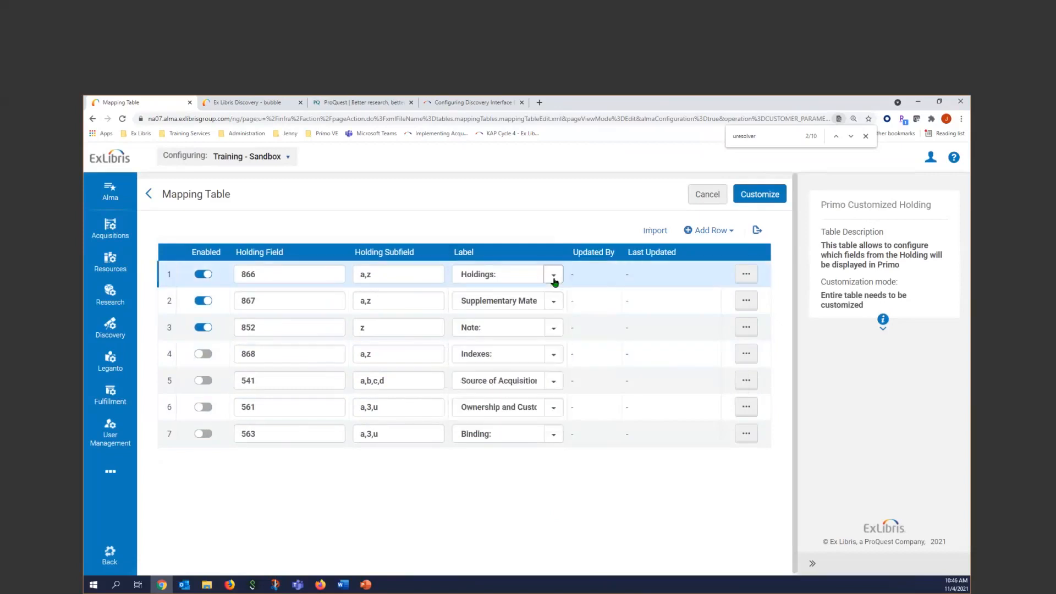
left_click(563, 469)
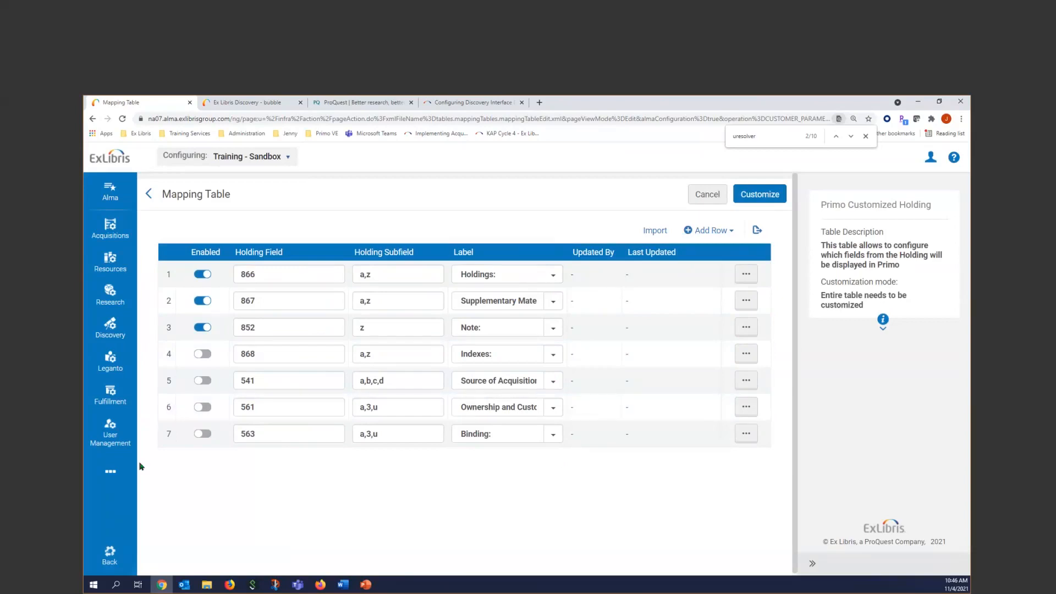
Open the Items Display configuration and edit the fields of the first brief item display row
left_click(115, 333)
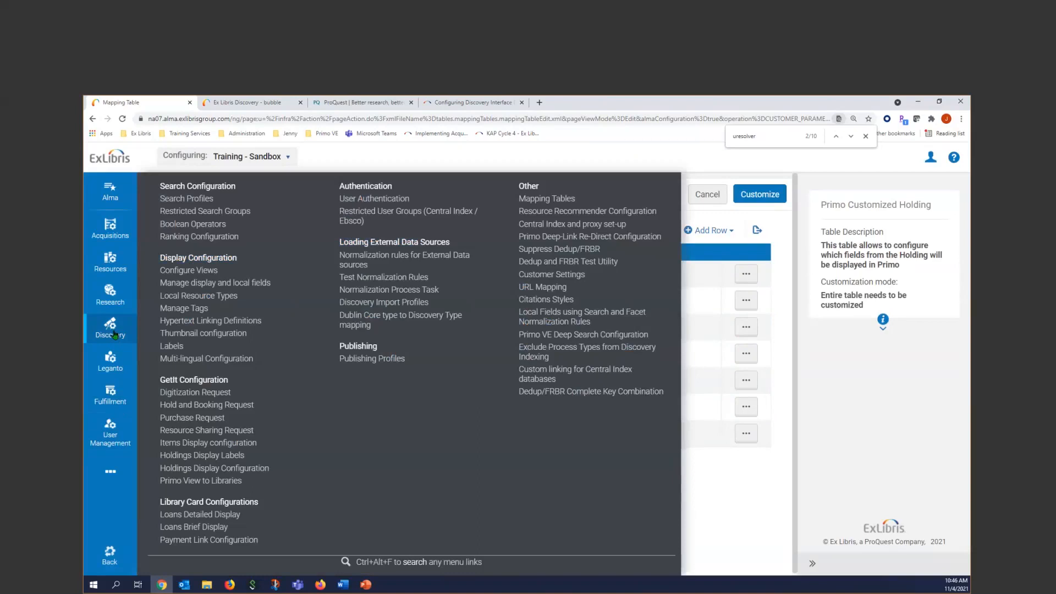
left_click(206, 443)
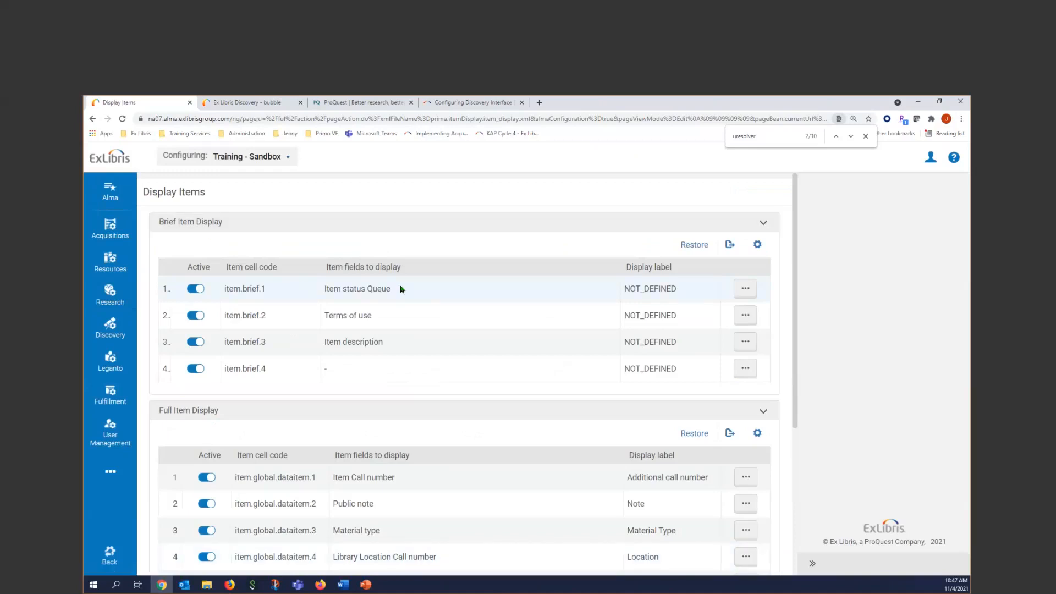
left_click(745, 290)
left_click(688, 317)
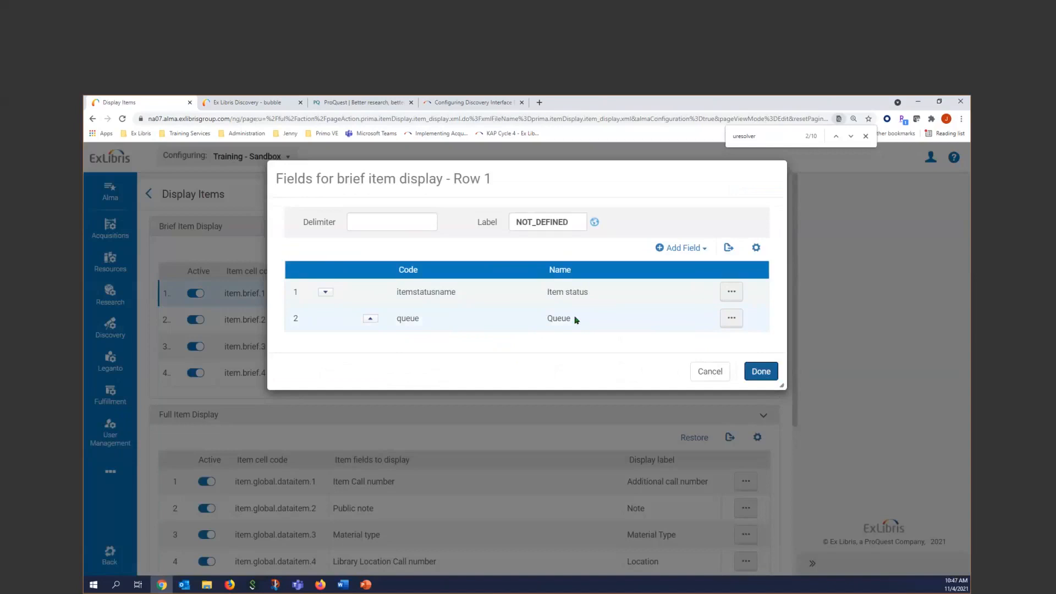
Browse the item fields that can be added to the first brief display row without choosing one
left_click(679, 249)
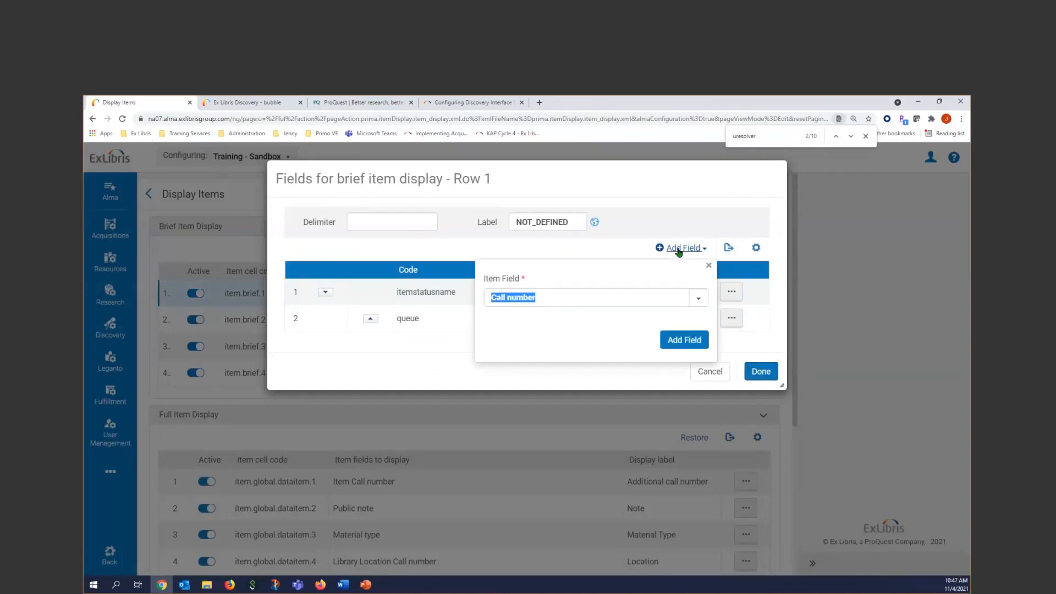
left_click(695, 298)
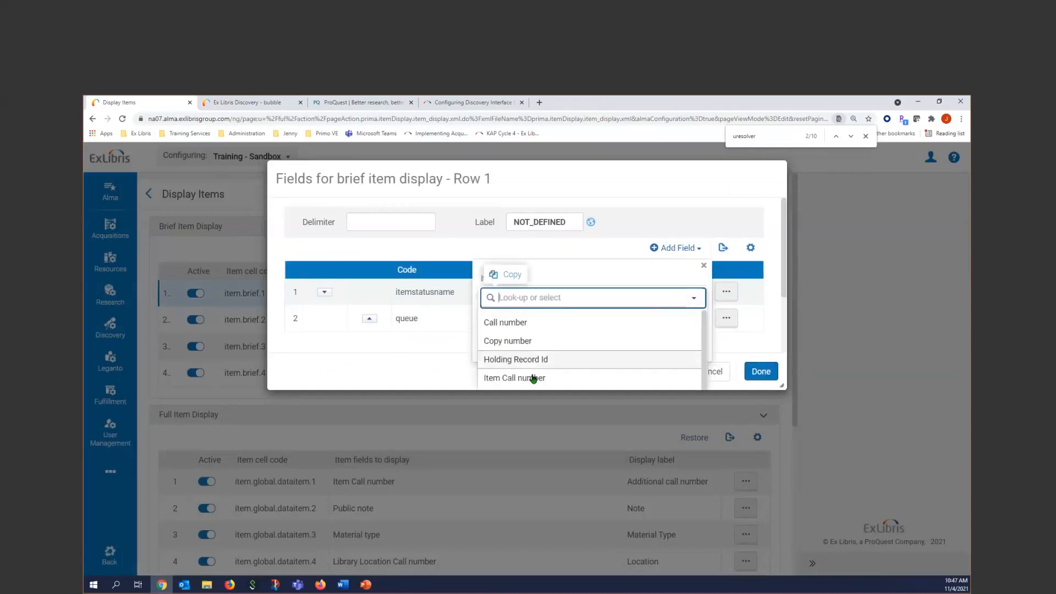
scroll(542, 355, "down", 1)
scroll(546, 358, "down", 5)
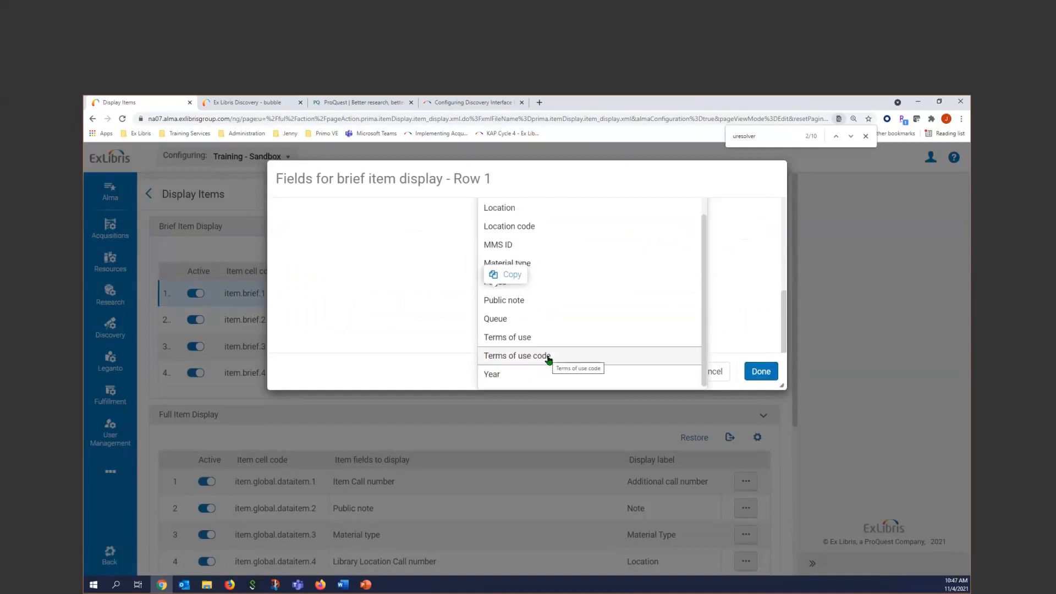
scroll(548, 356, "up", 3)
left_click(734, 273)
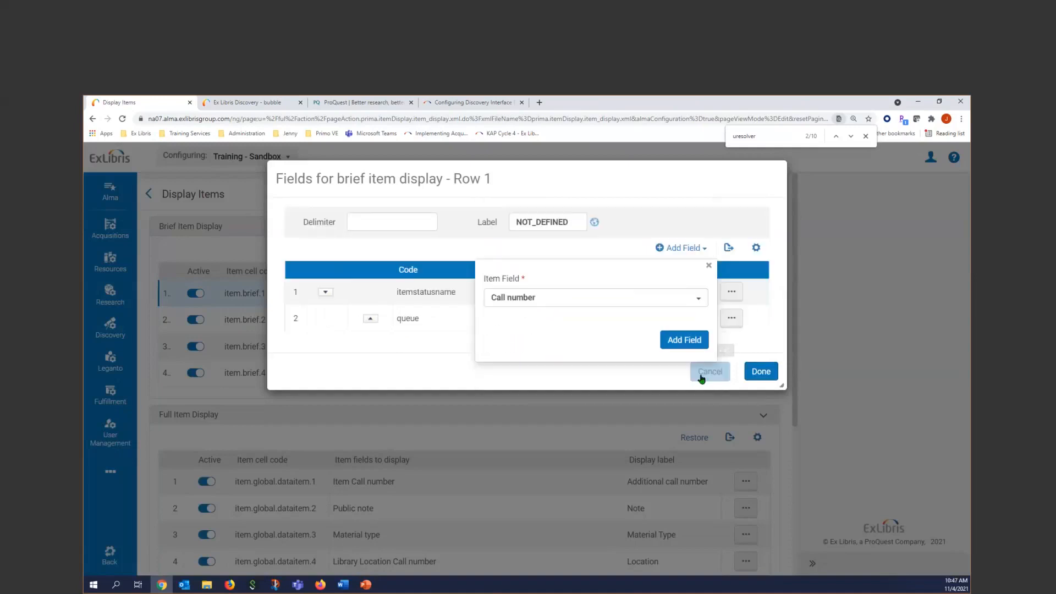
Close the first brief row's fields without changes and inspect the fields of the second brief item display row, leaving them as they are
left_click(713, 375)
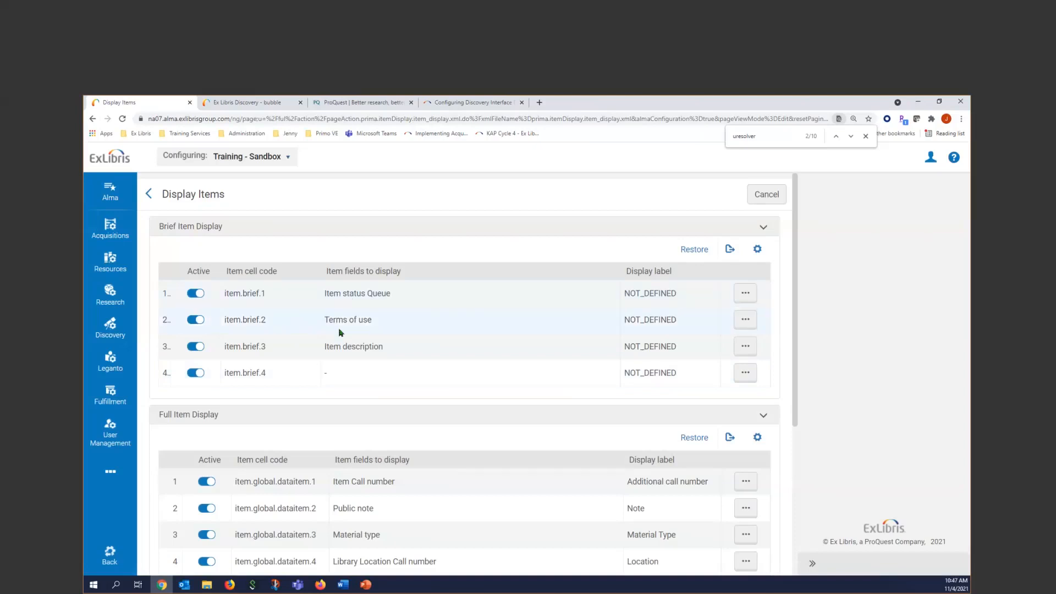
left_click(744, 320)
left_click(704, 347)
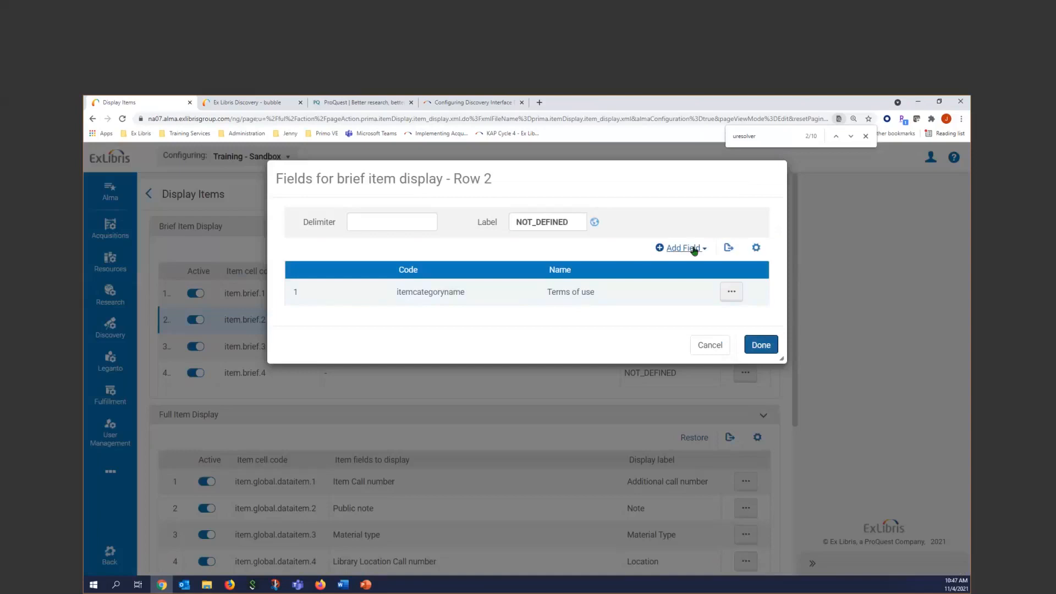
left_click(706, 346)
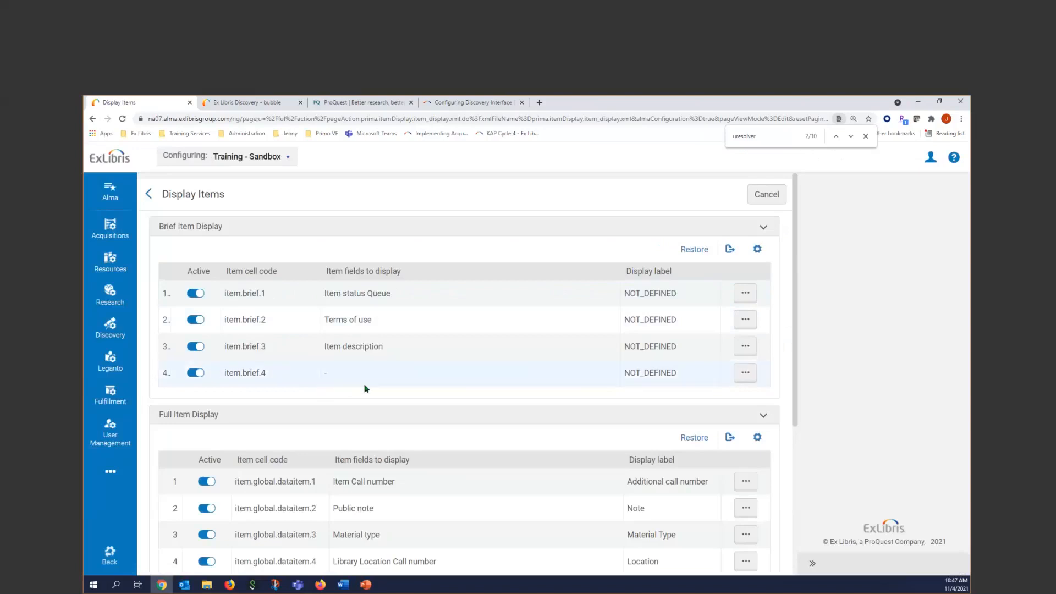
Look over the Full Item Display rows, comparing their item fields, display labels and active settings
scroll(352, 389, "down", 2)
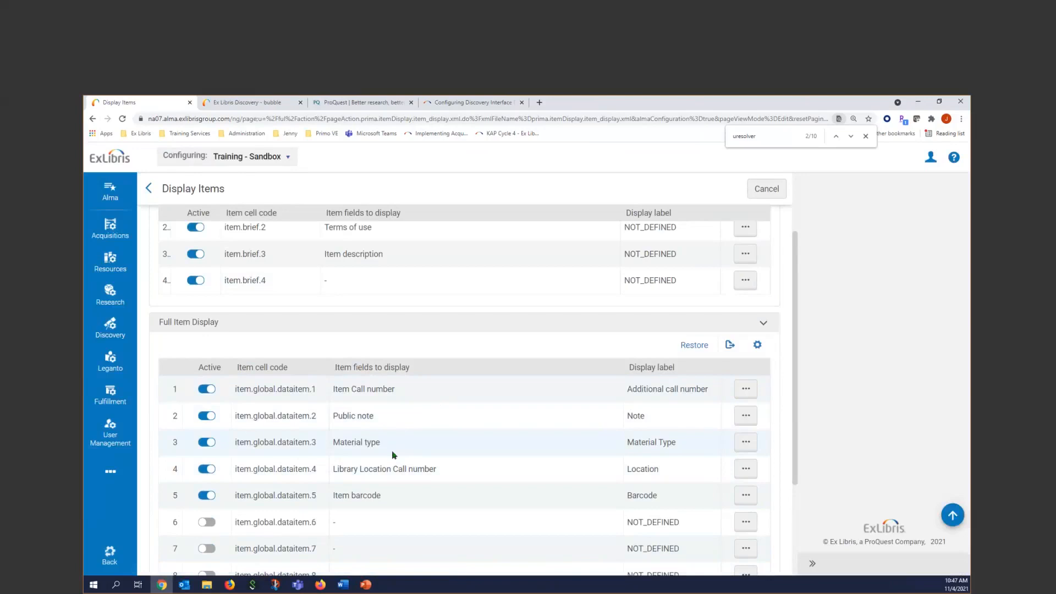
scroll(391, 452, "down", 3)
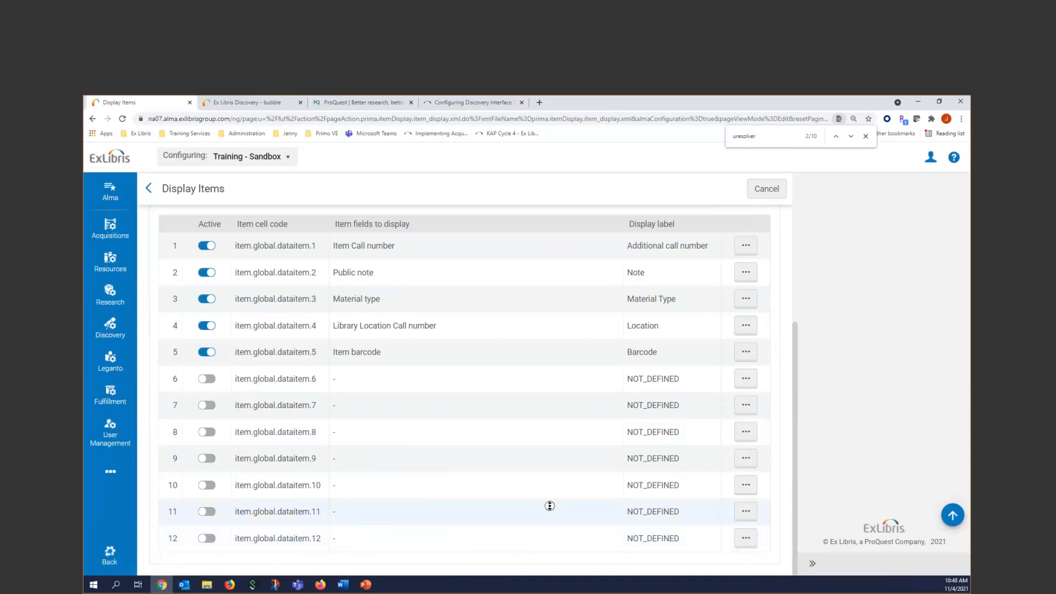
scroll(550, 495, "up", 5)
scroll(751, 543, "down", 1)
scroll(758, 465, "up", 1)
middle_click(747, 515)
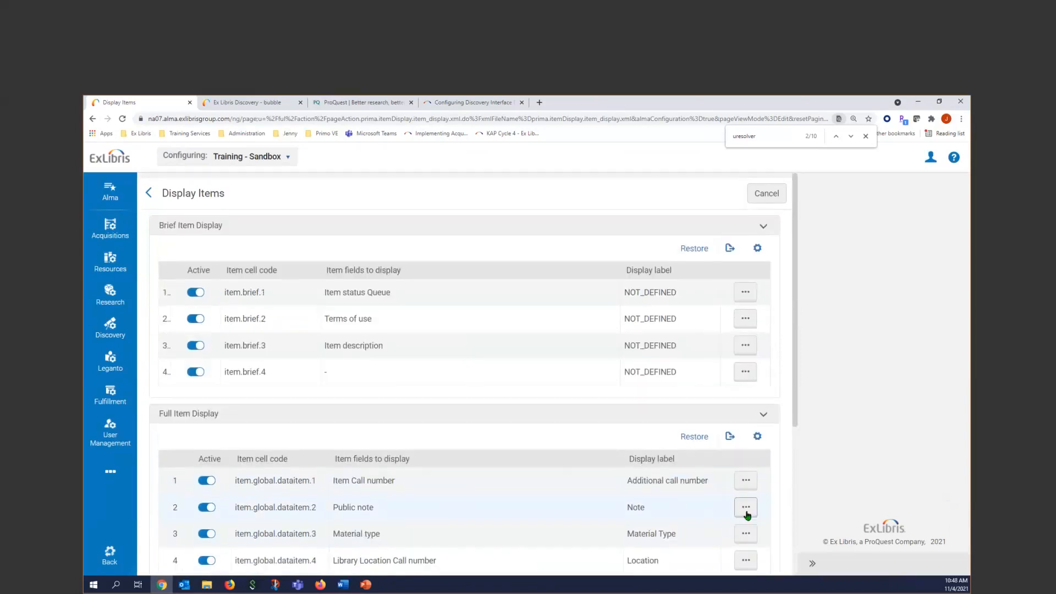
Inspect the fields of the Public note row in the Full Item Display without changing them, and review the remaining rows
left_click(745, 507)
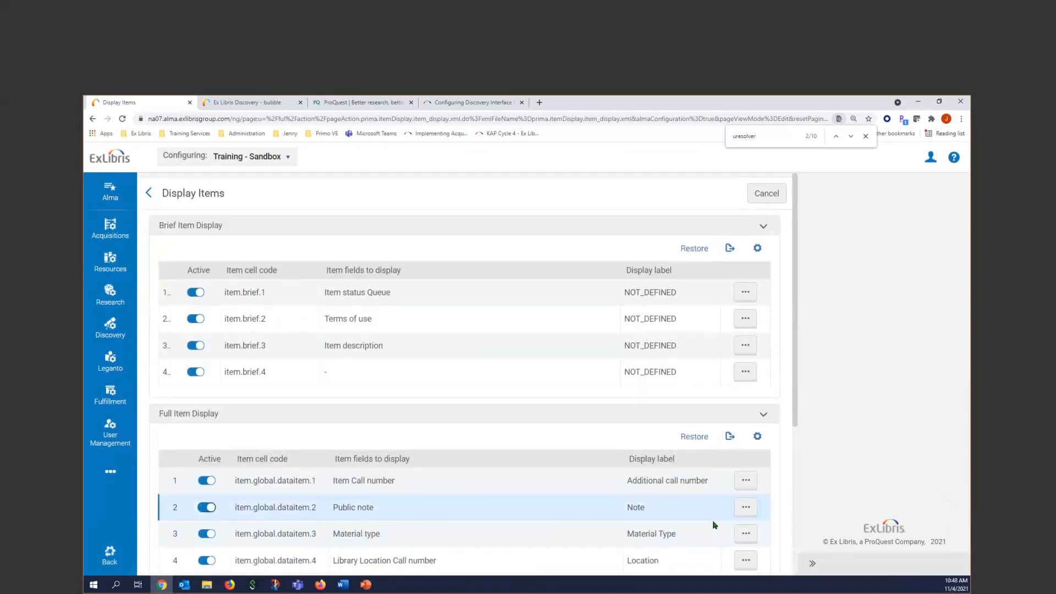
left_click(745, 507)
left_click(708, 533)
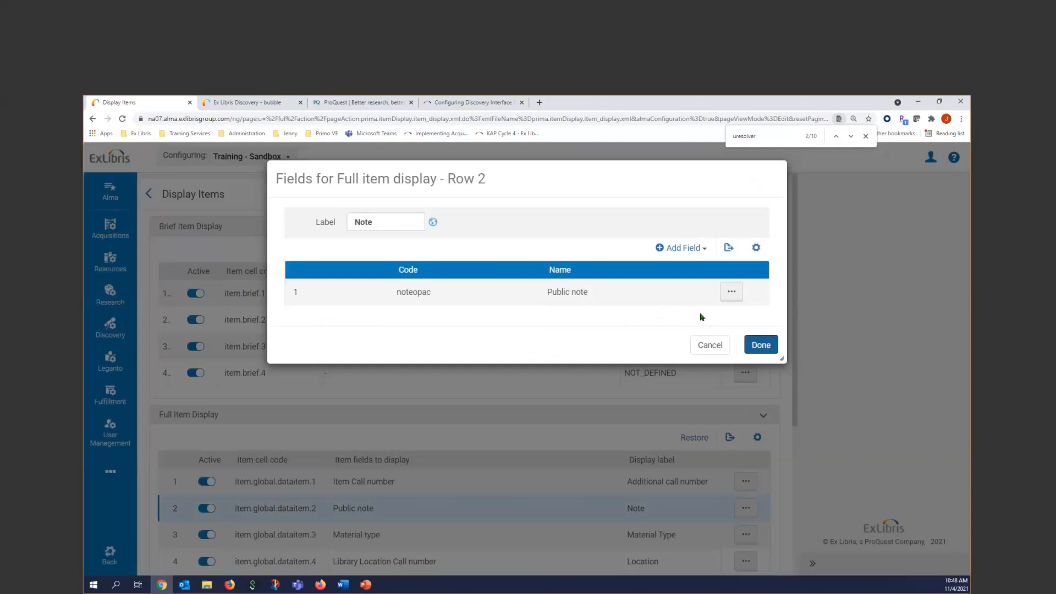
left_click(710, 353)
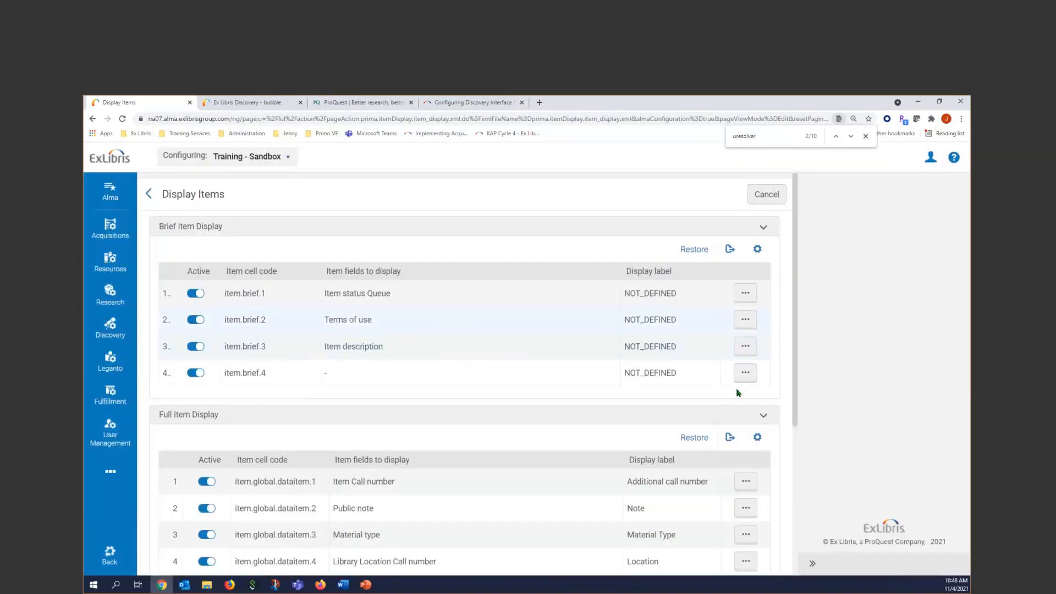
scroll(754, 353, "down", 3)
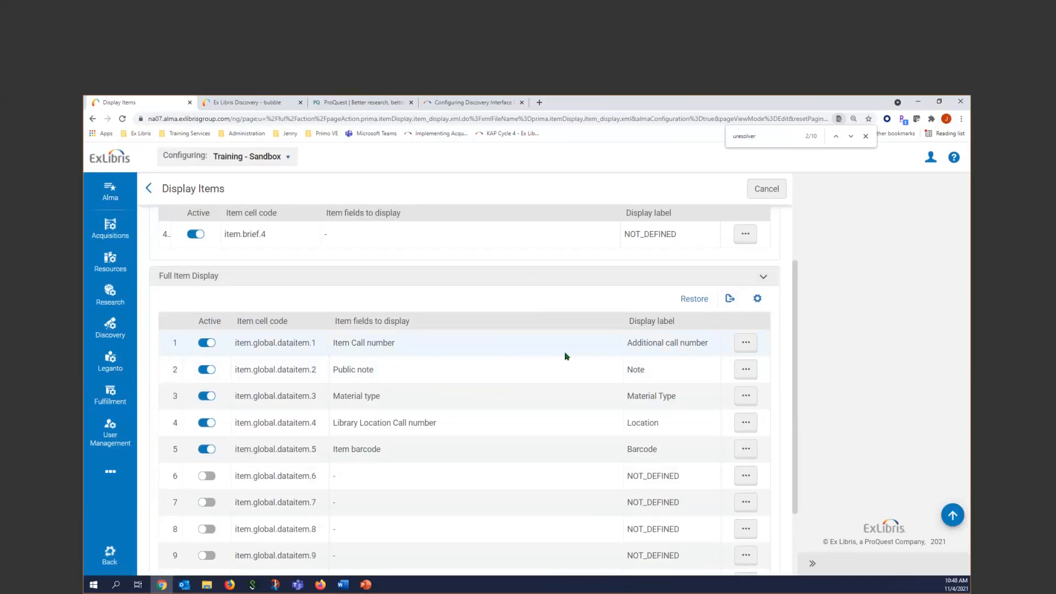
scroll(567, 356, "down", 2)
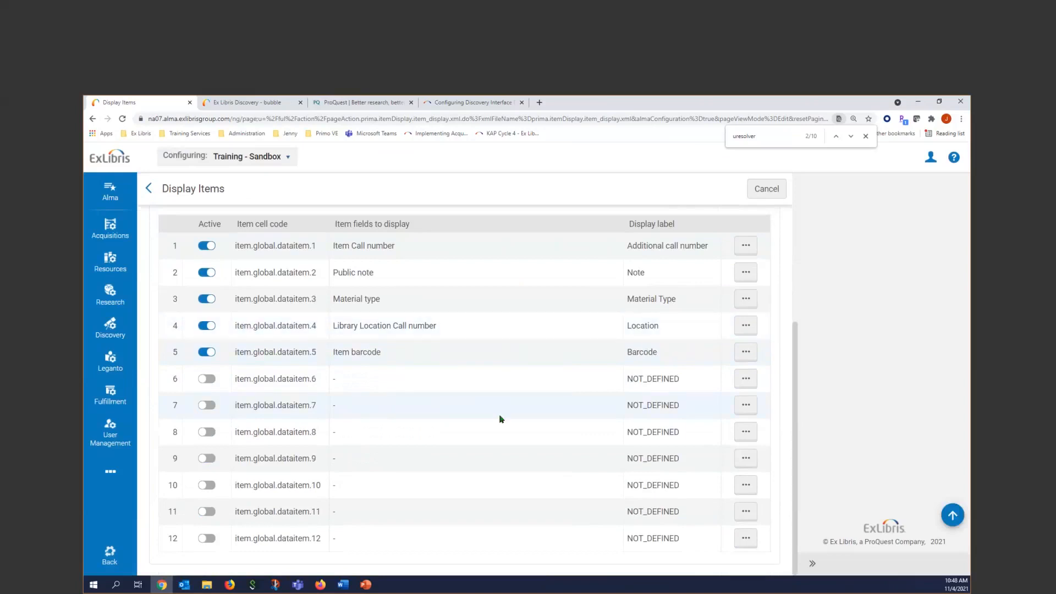
scroll(491, 441, "up", 5)
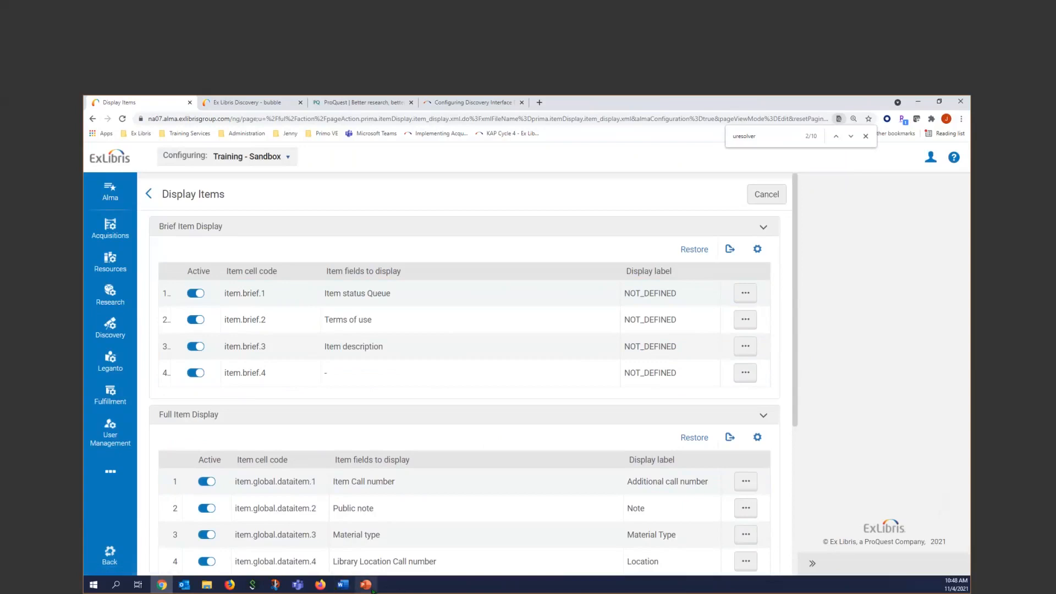
Switch to the PowerPoint presentation, start the slide show from the Item Display slide and advance to the Request Forms agenda slide
mouse_move(373, 589)
left_click(386, 518)
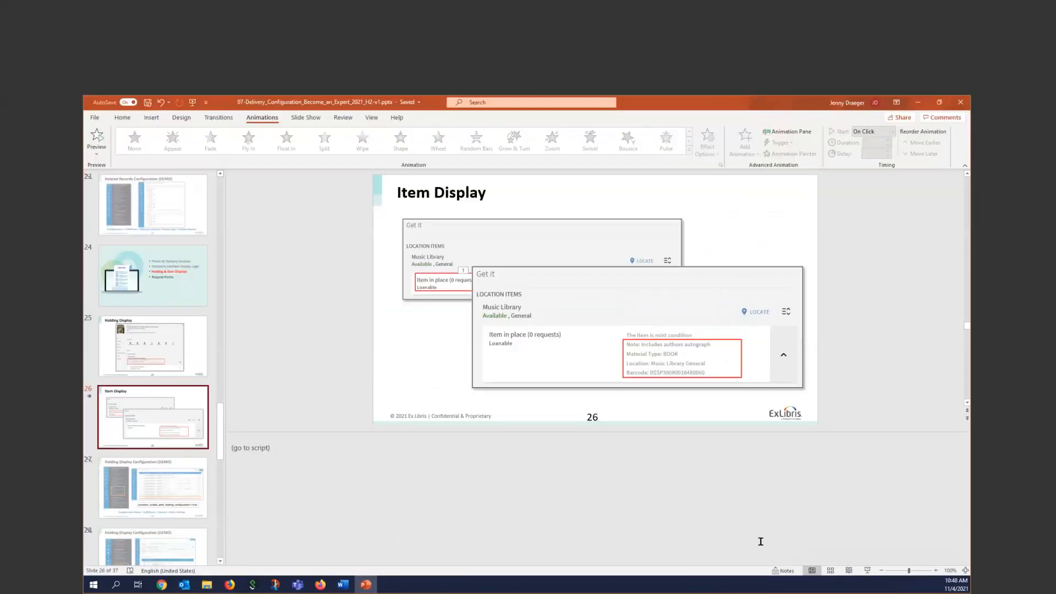
left_click(866, 571)
key("Right")
key("Right")
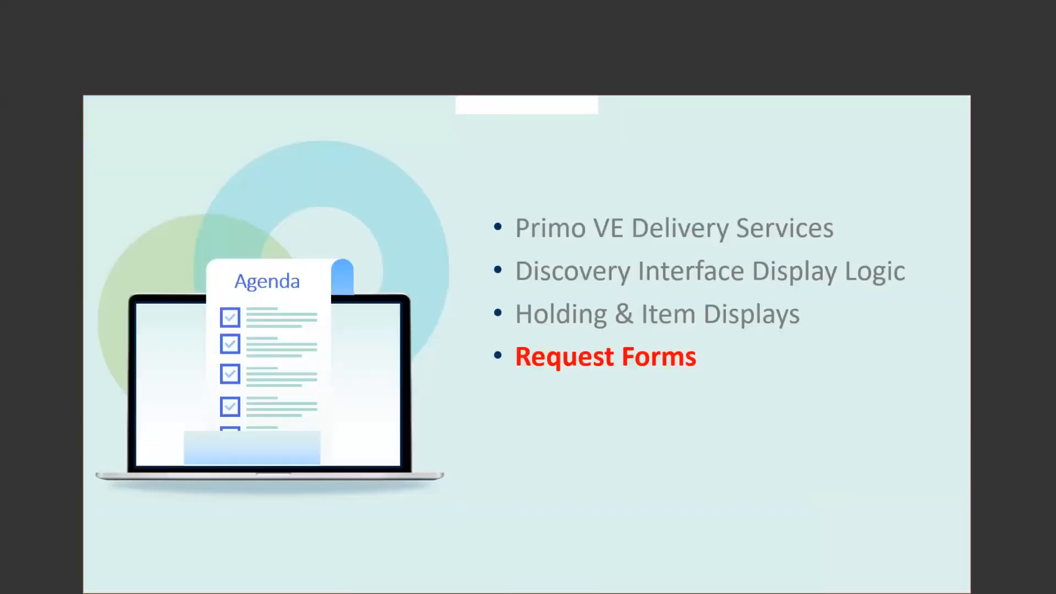
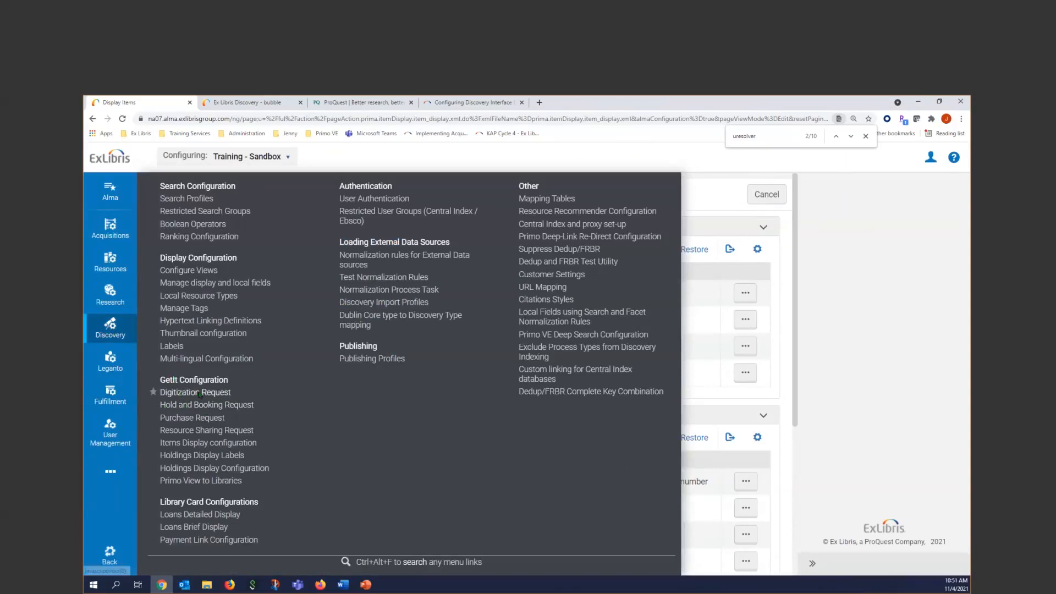
Open the Digitization Request table in the Alma configuration, check its Display to Public choices and fields, and leave without saving
left_click(199, 393)
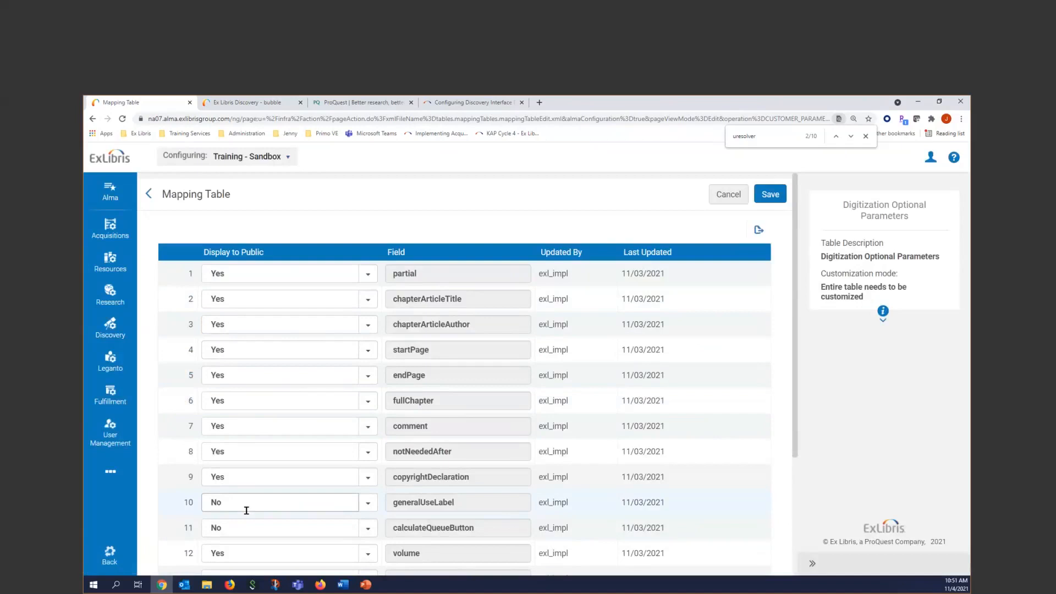
left_click(368, 274)
left_click(372, 278)
scroll(511, 358, "down", 3)
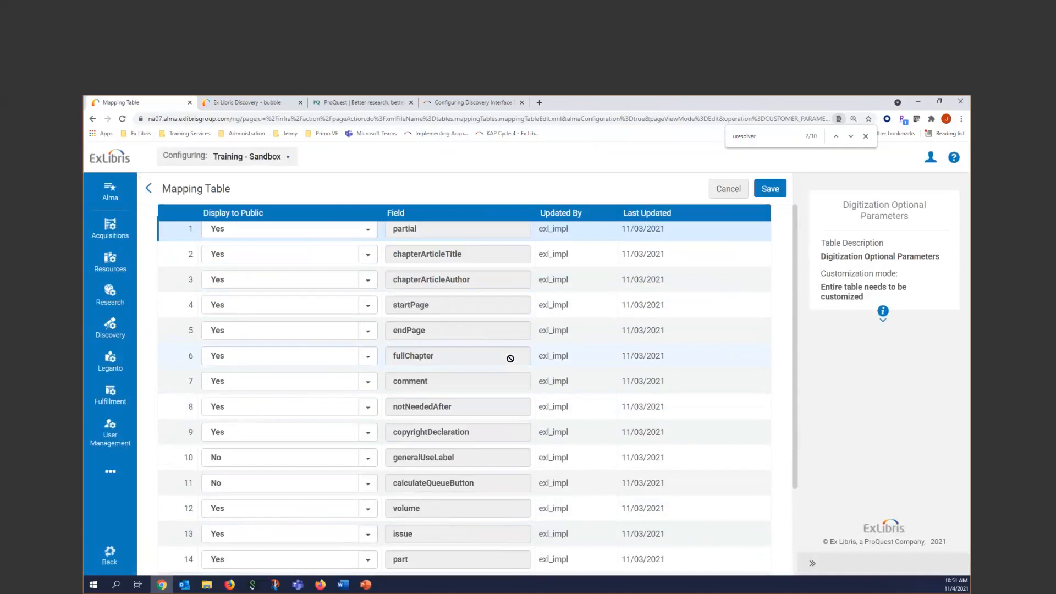
scroll(511, 357, "down", 2)
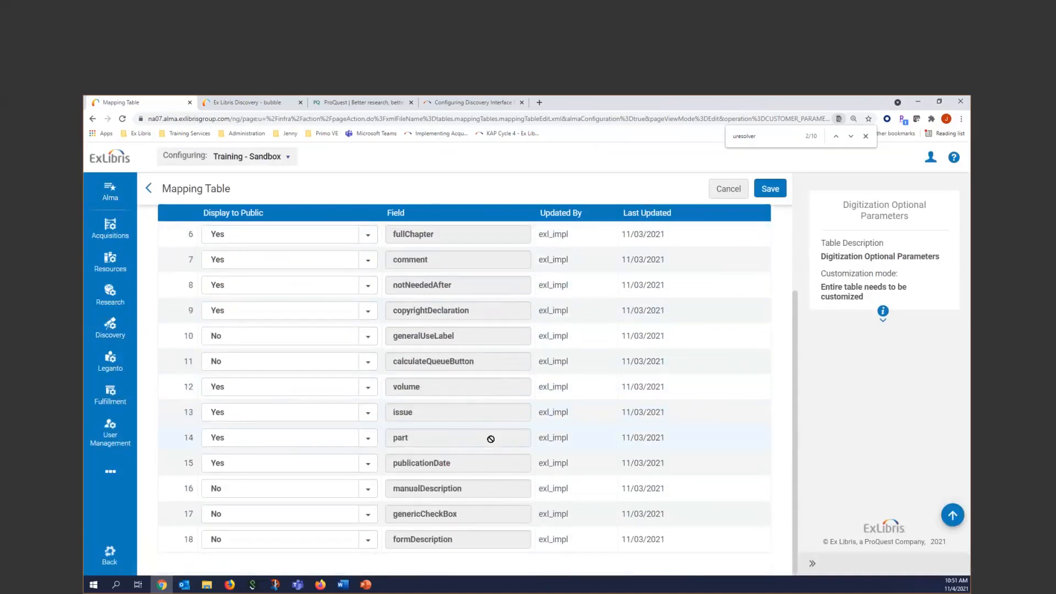
left_click(728, 193)
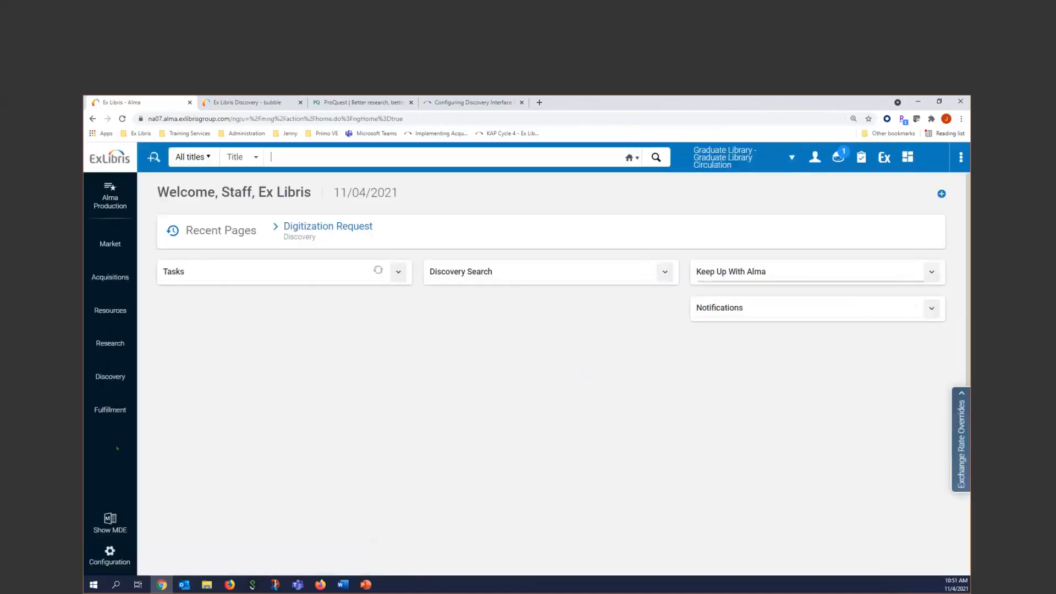
Return to the Discovery configuration, review the optional fields of the Hold and Booking Request form, and leave the table without customizing it
left_click(113, 371)
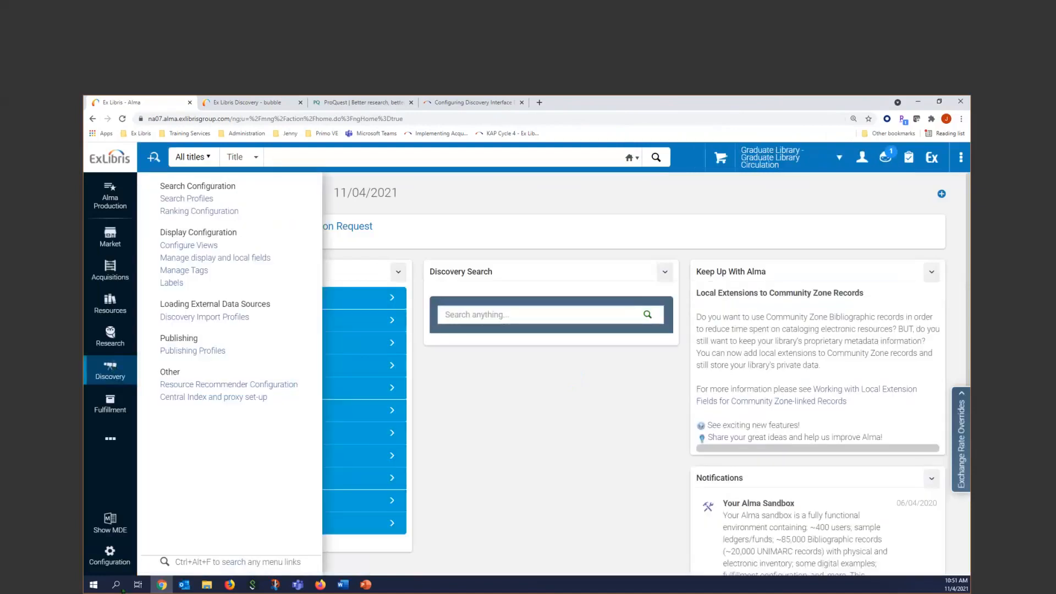
left_click(117, 556)
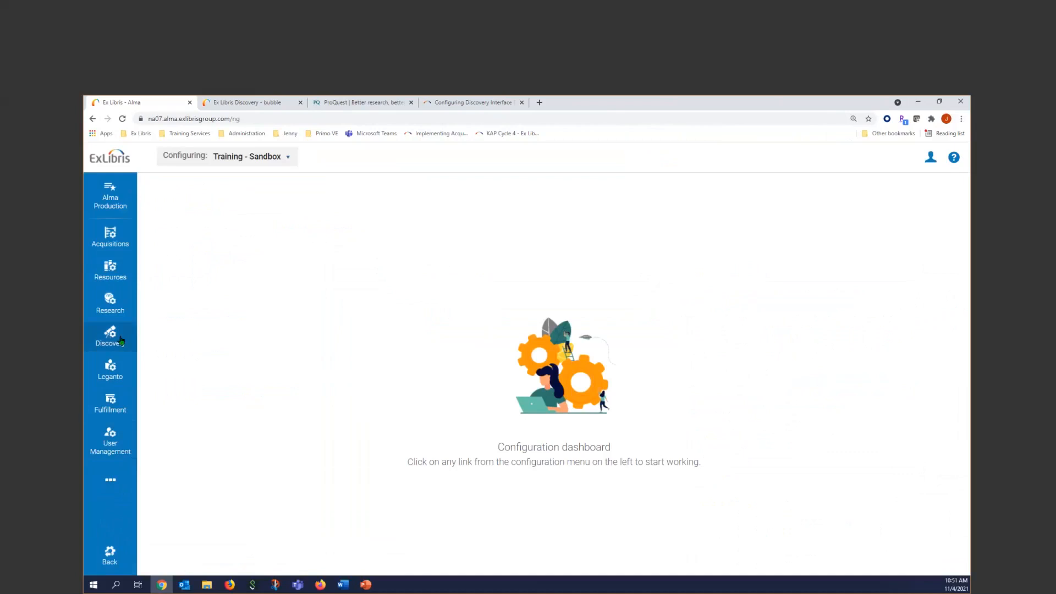
left_click(122, 340)
left_click(196, 405)
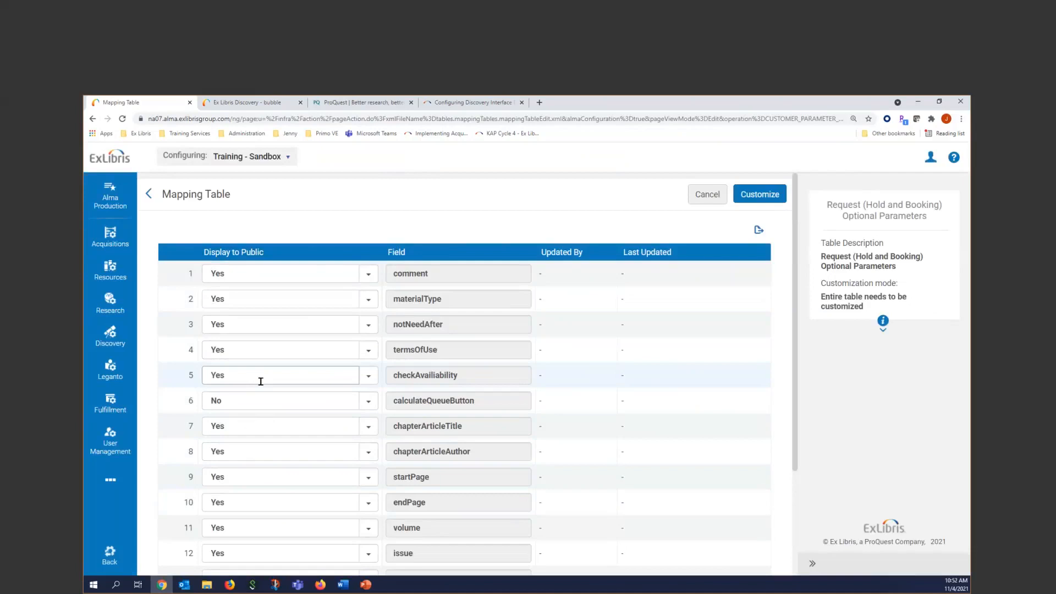
scroll(283, 434, "down", 3)
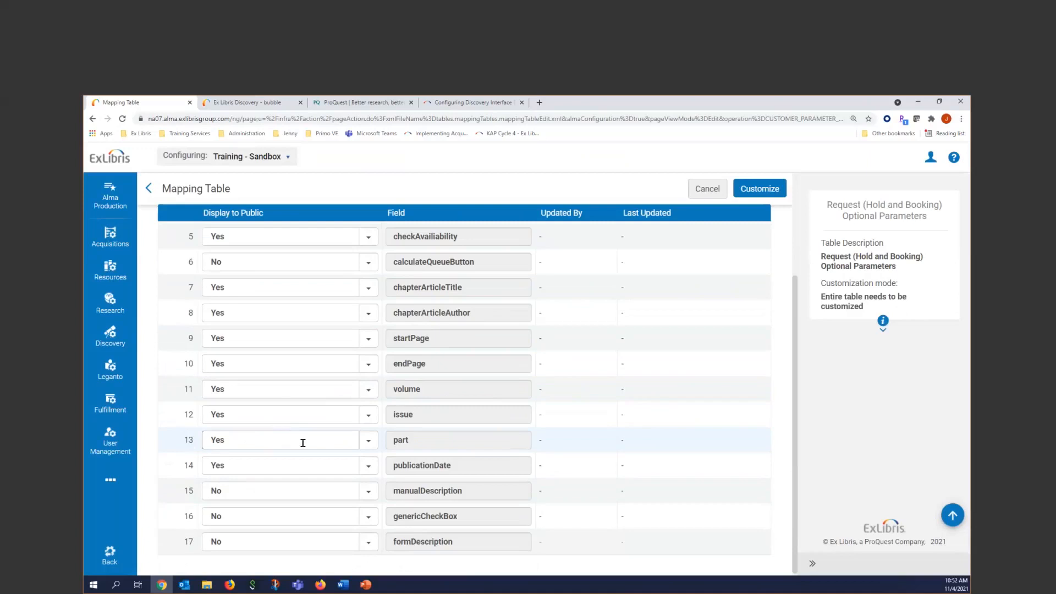
scroll(308, 414, "up", 1)
scroll(308, 414, "up", 5)
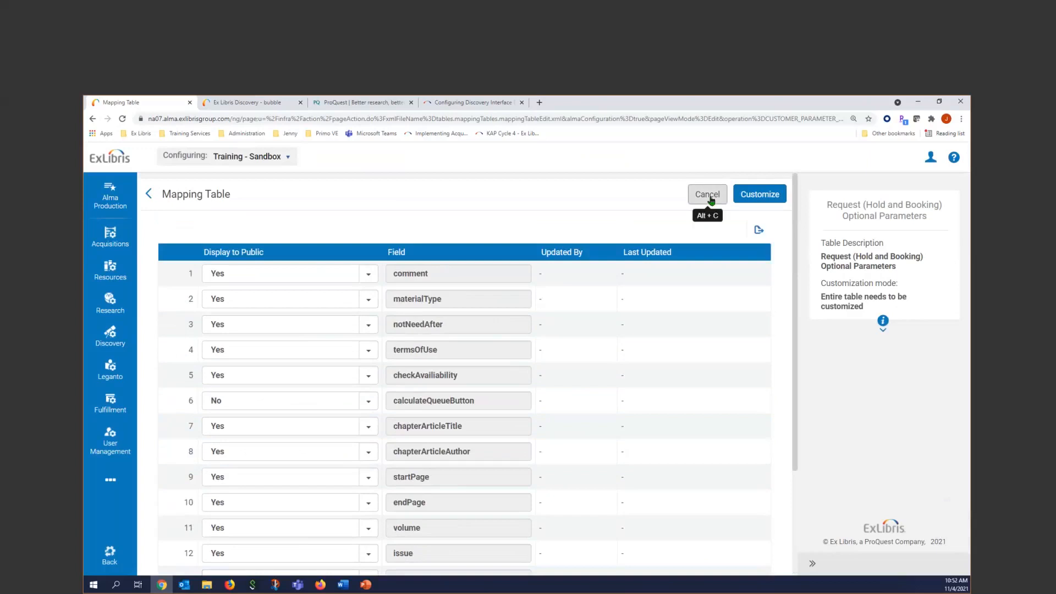
left_click(708, 195)
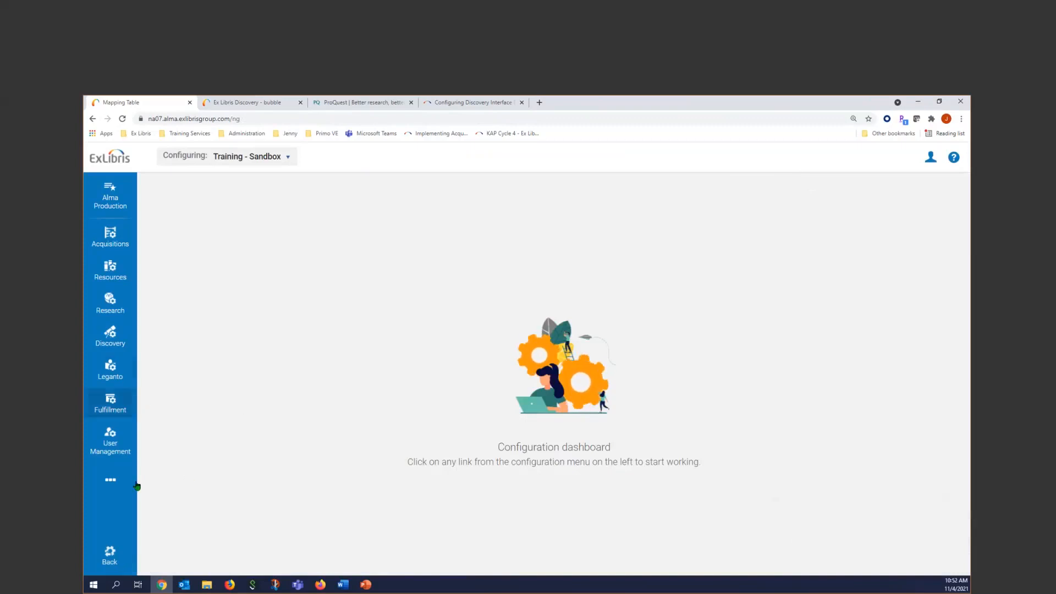
Open the Purchase Request table, review its optional fields and customize the table
left_click(114, 346)
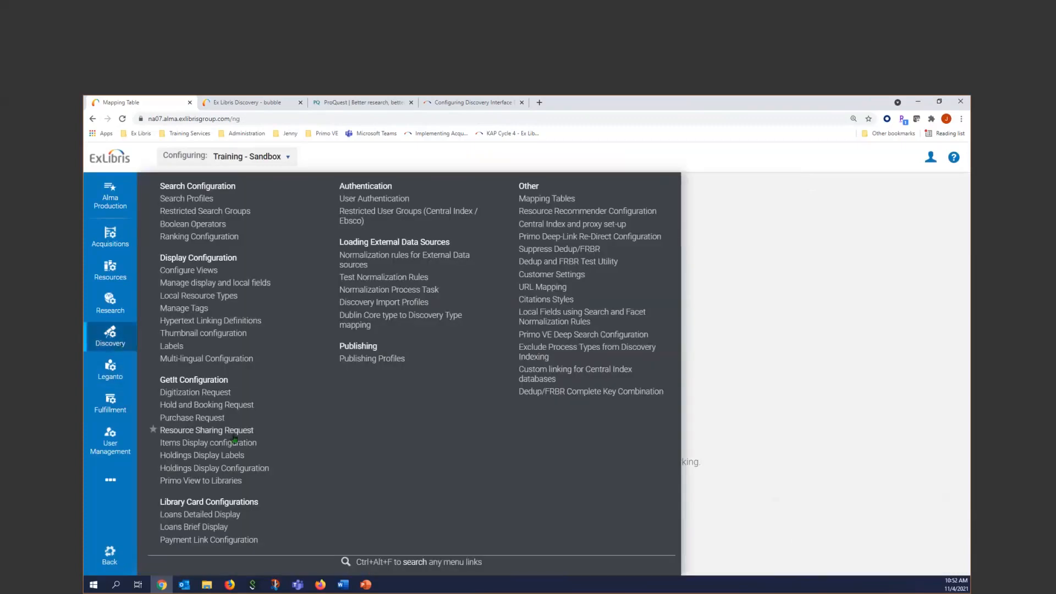
left_click(198, 423)
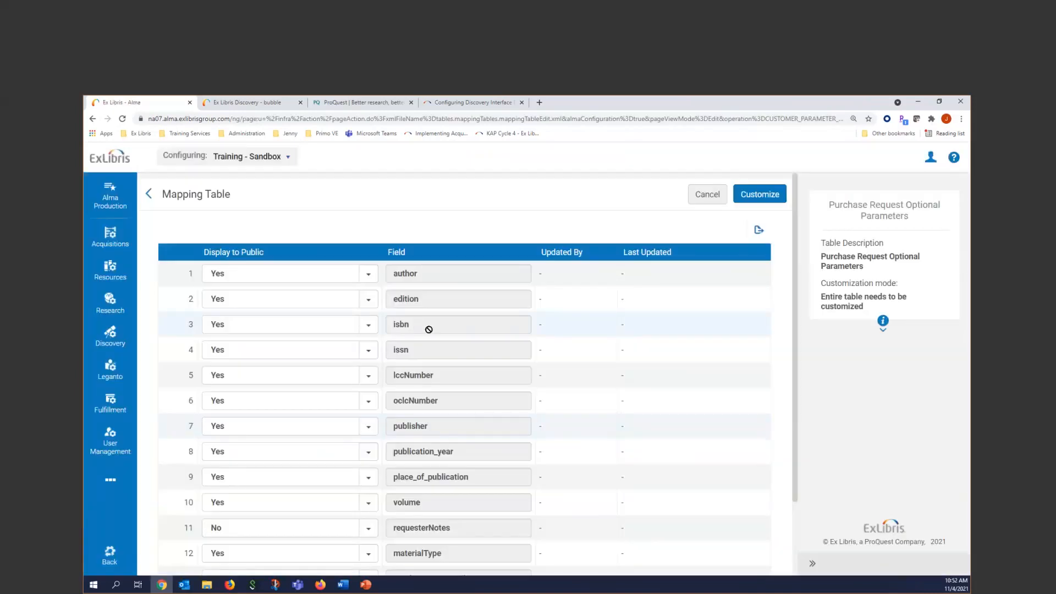
scroll(481, 447, "down", 2)
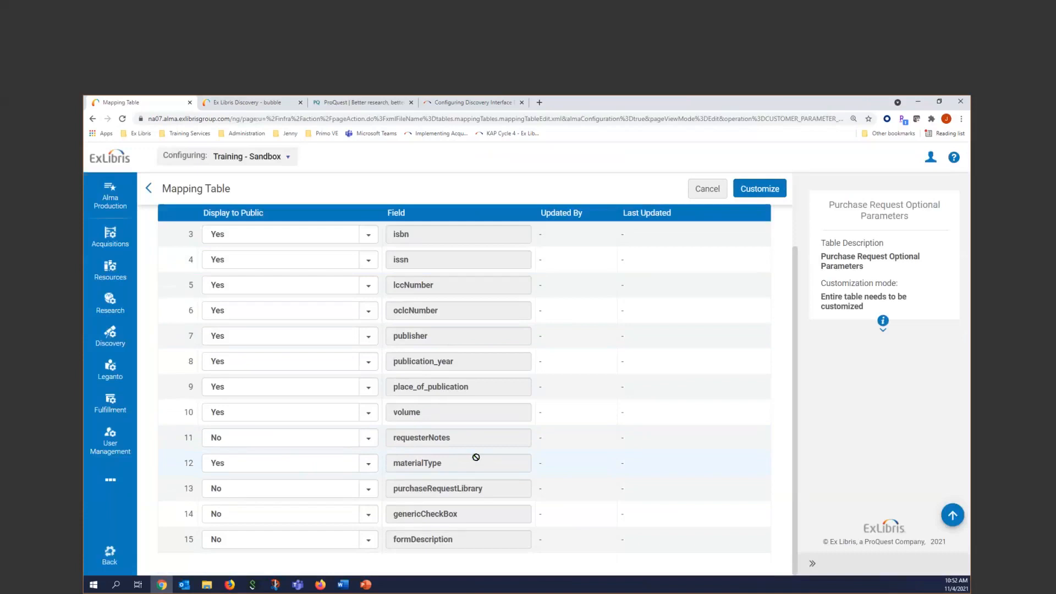
scroll(475, 457, "up", 2)
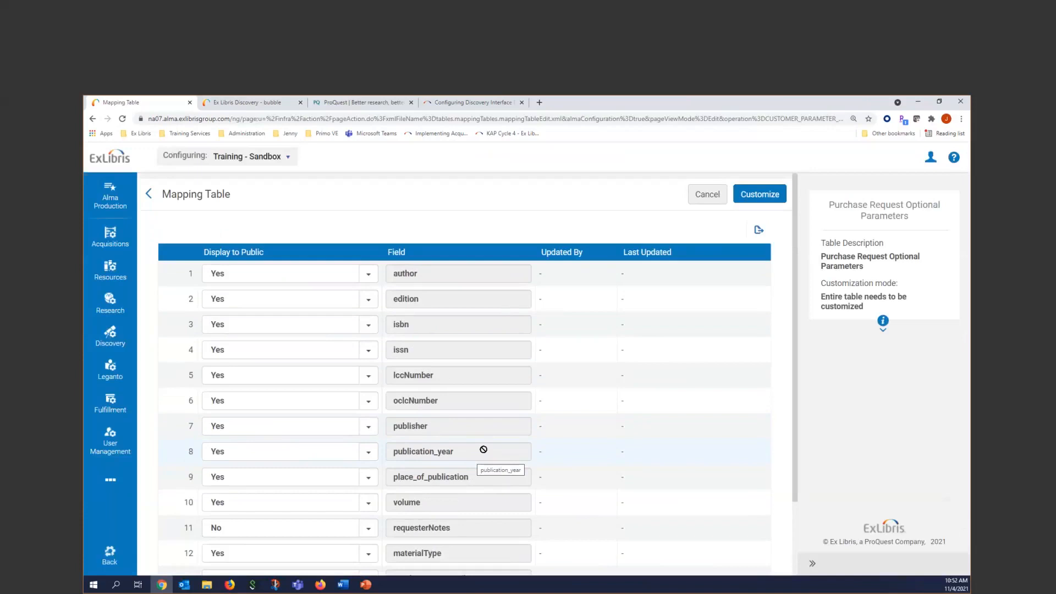
left_click(762, 200)
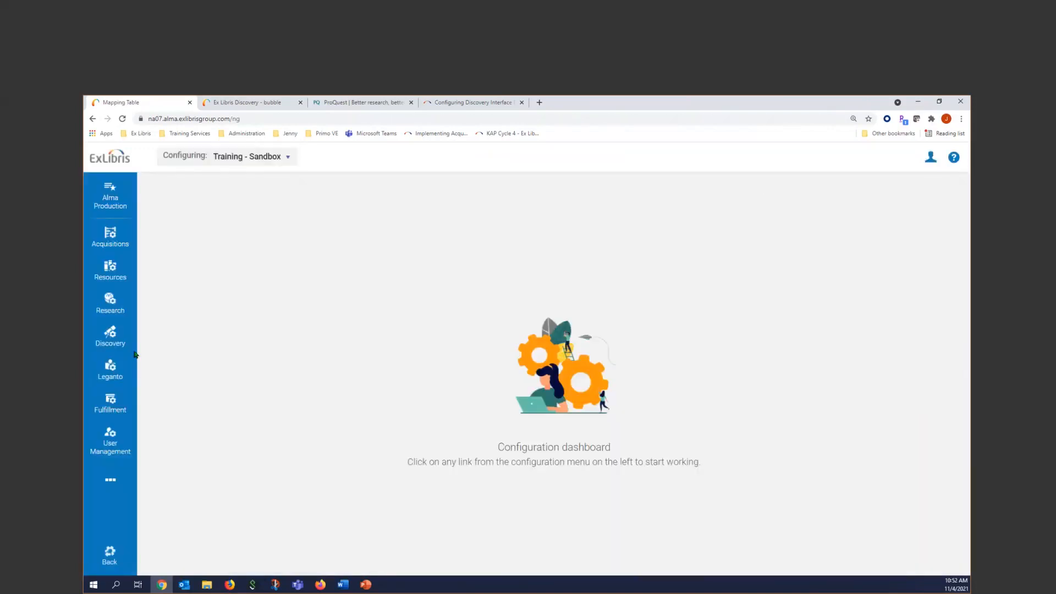
Reopen the Purchase Request table and check the Display to Public choices for the author field without changing its value
left_click(110, 334)
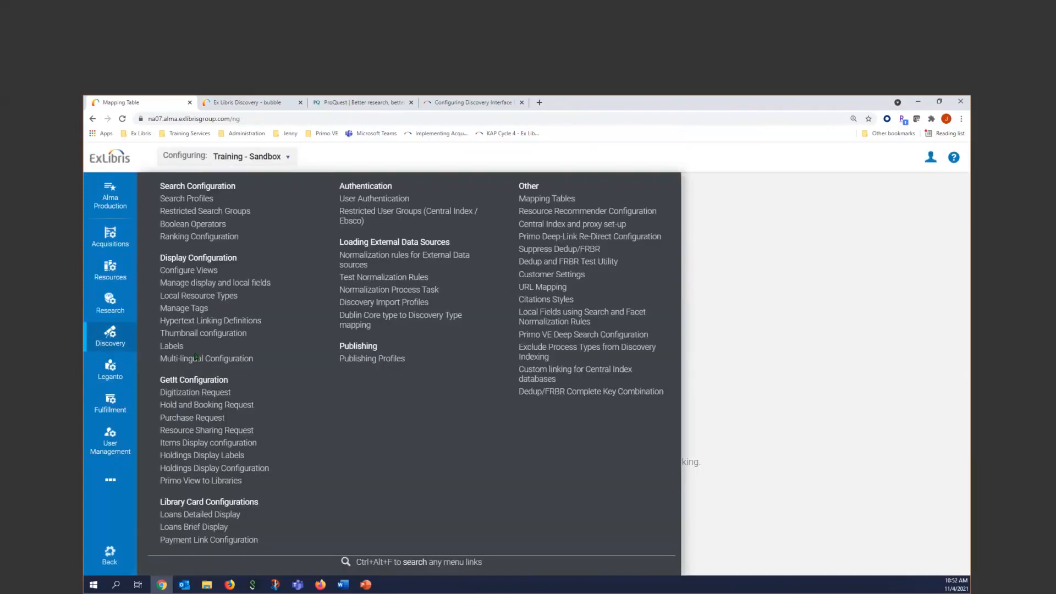
left_click(207, 417)
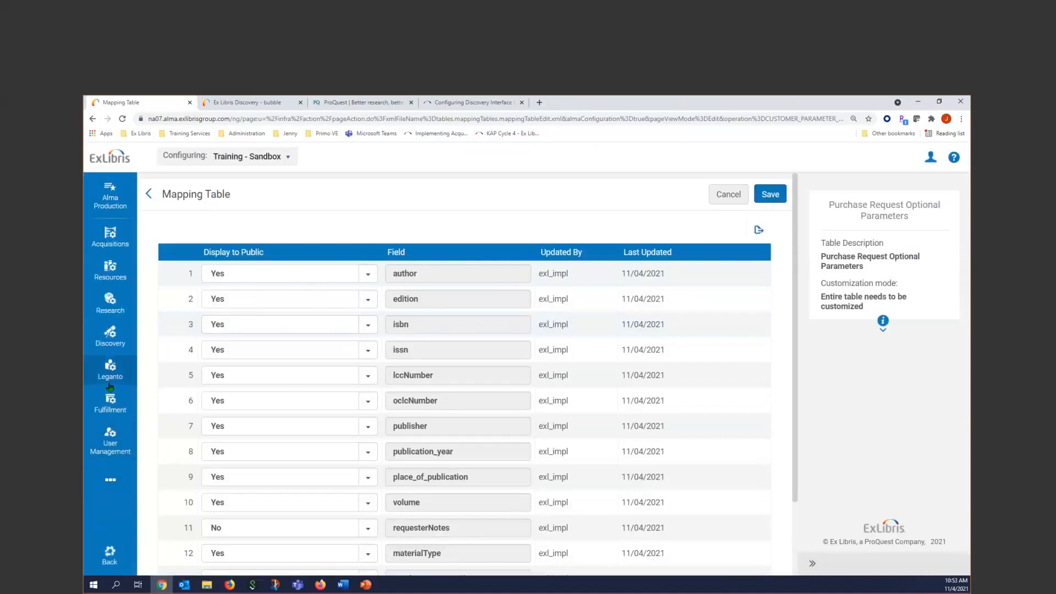
left_click(105, 342)
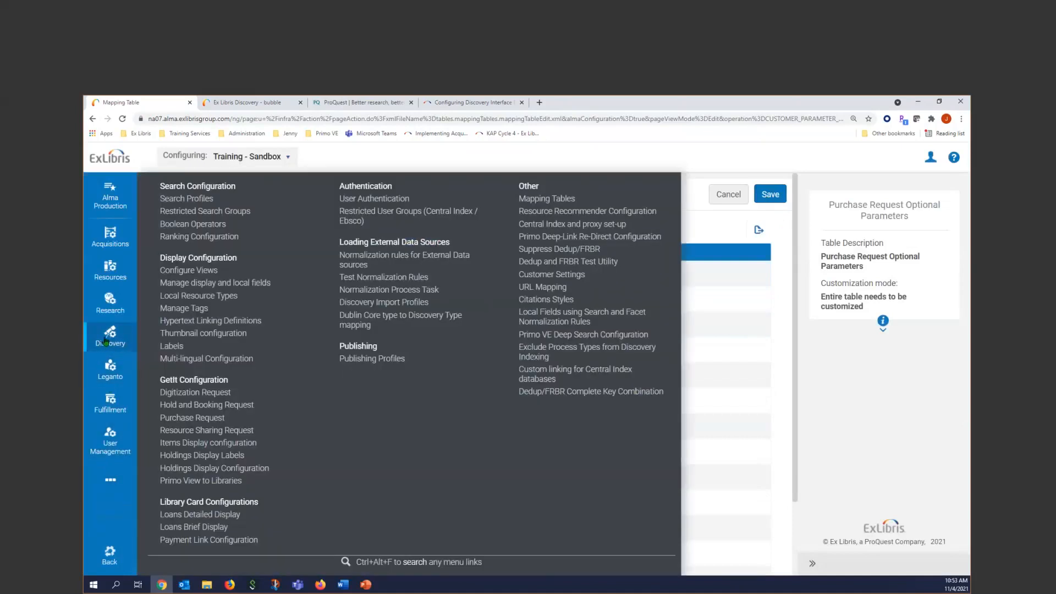
left_click(195, 417)
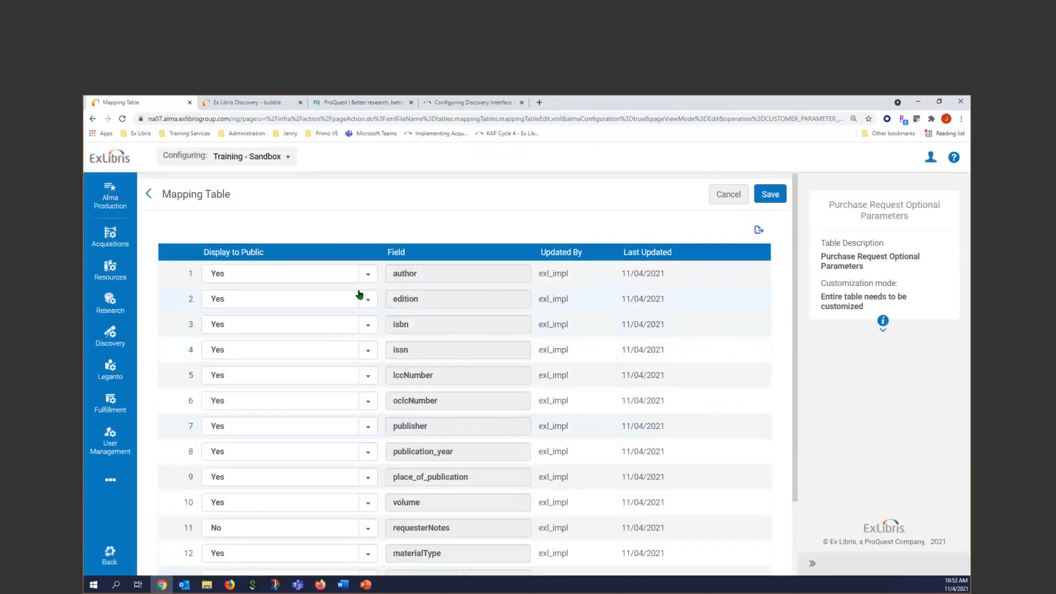
left_click(368, 275)
left_click(369, 279)
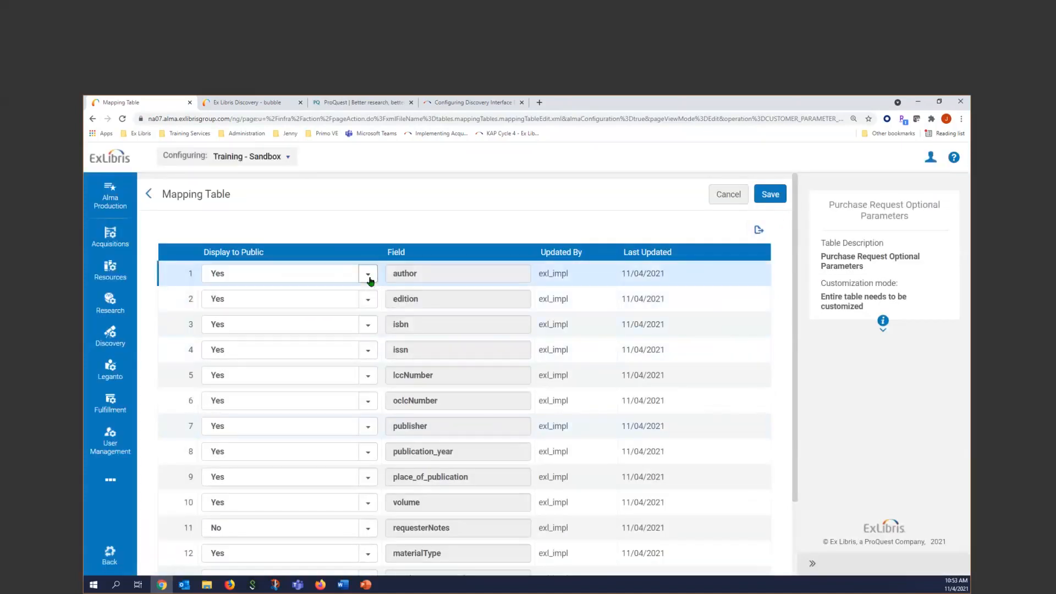
Leave the Purchase Request table without saving and open the Resource Sharing Request form customization in the Discovery configuration
left_click(363, 373)
left_click(764, 299)
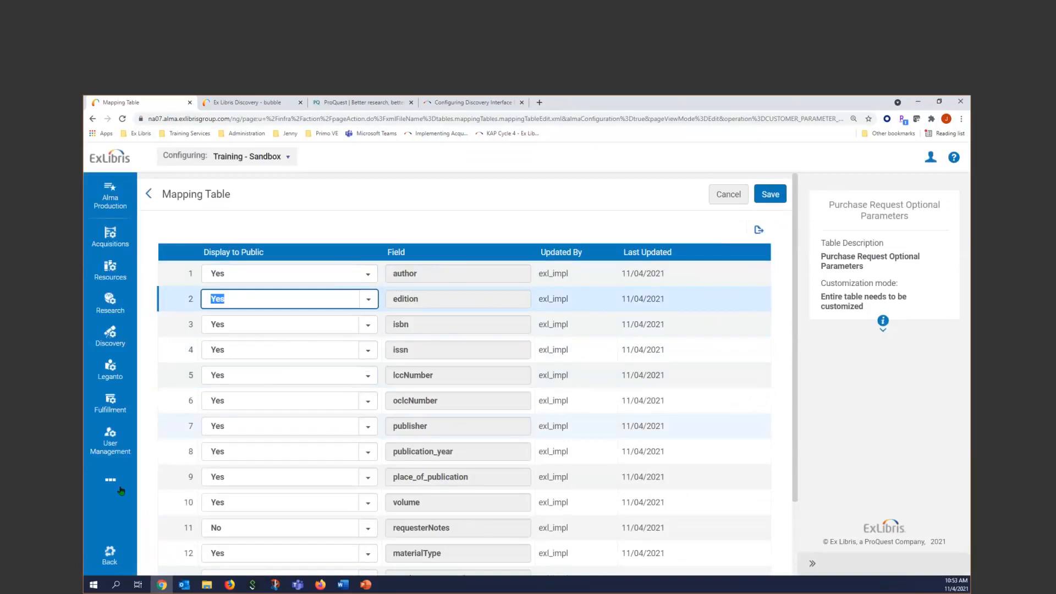
left_click(112, 338)
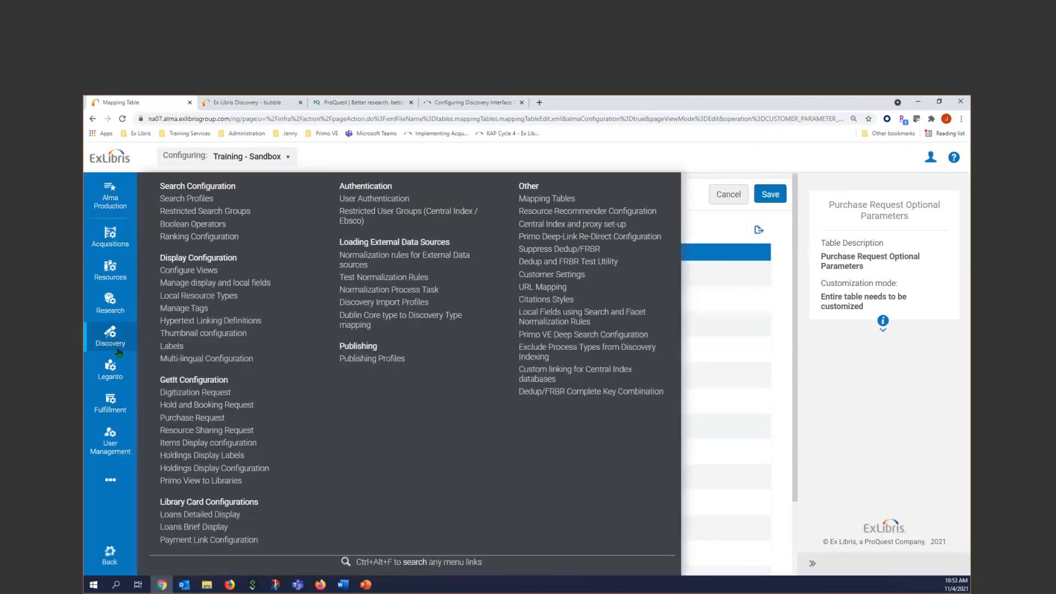
left_click(208, 431)
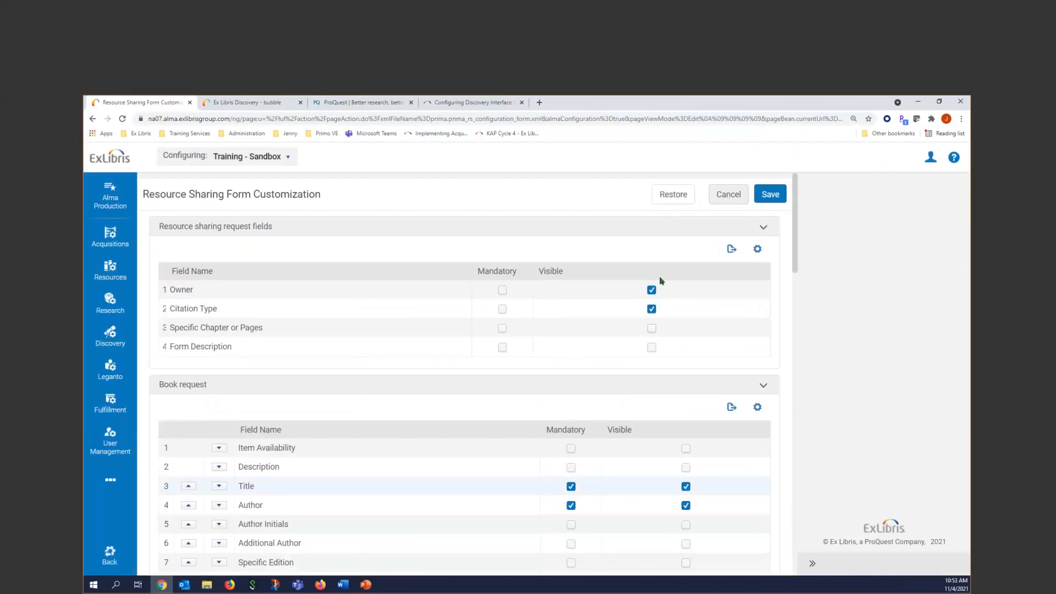
left_click(670, 197)
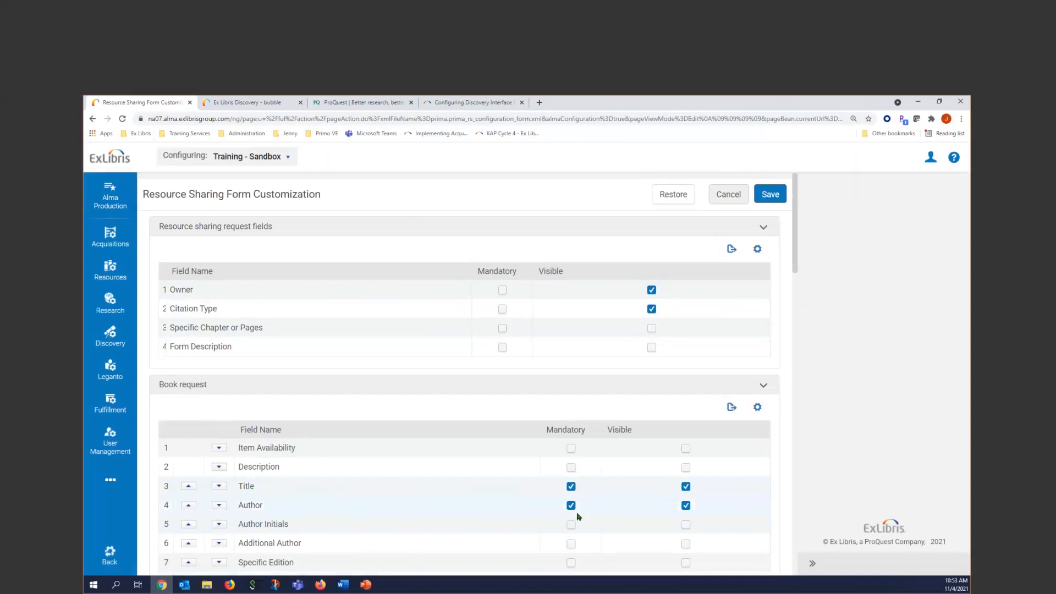
Review the mandatory and visible settings of the book request, article request and delivery fields in the resource sharing form
scroll(476, 523, "down", 1)
scroll(471, 524, "down", 3)
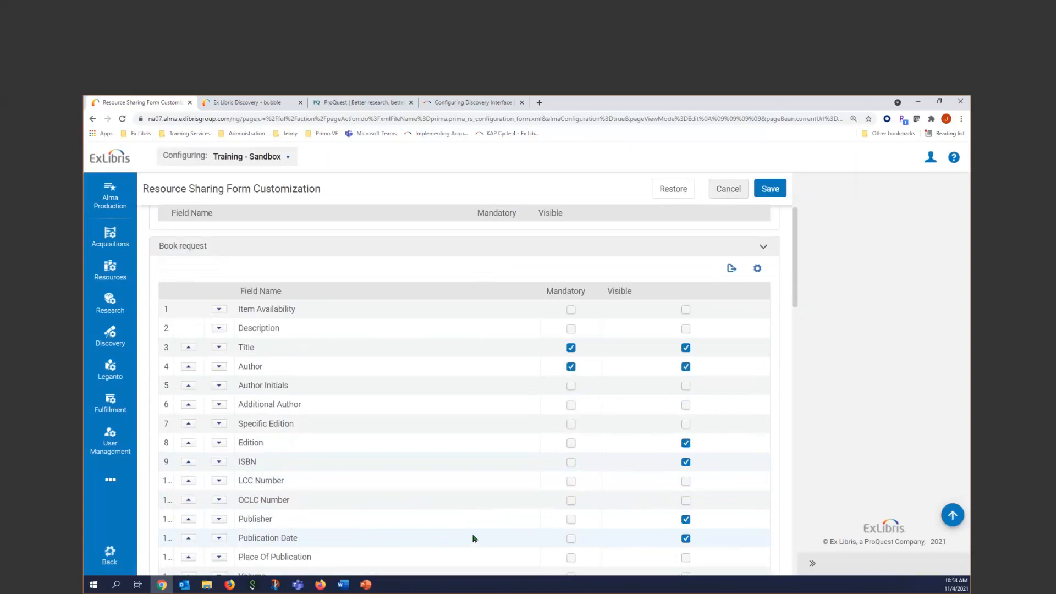
scroll(455, 546, "down", 3)
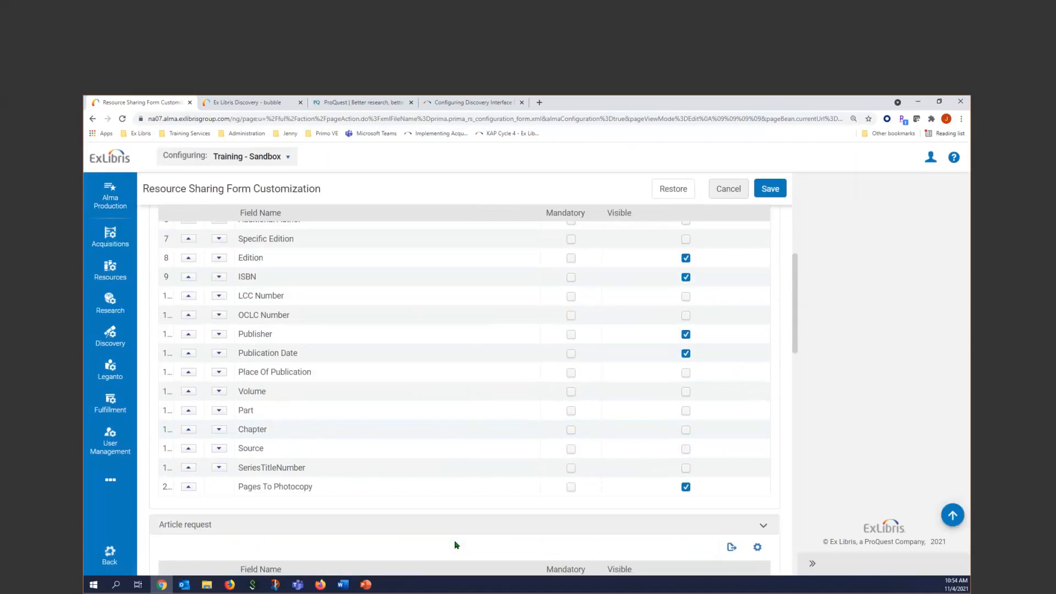
scroll(448, 528, "up", 3)
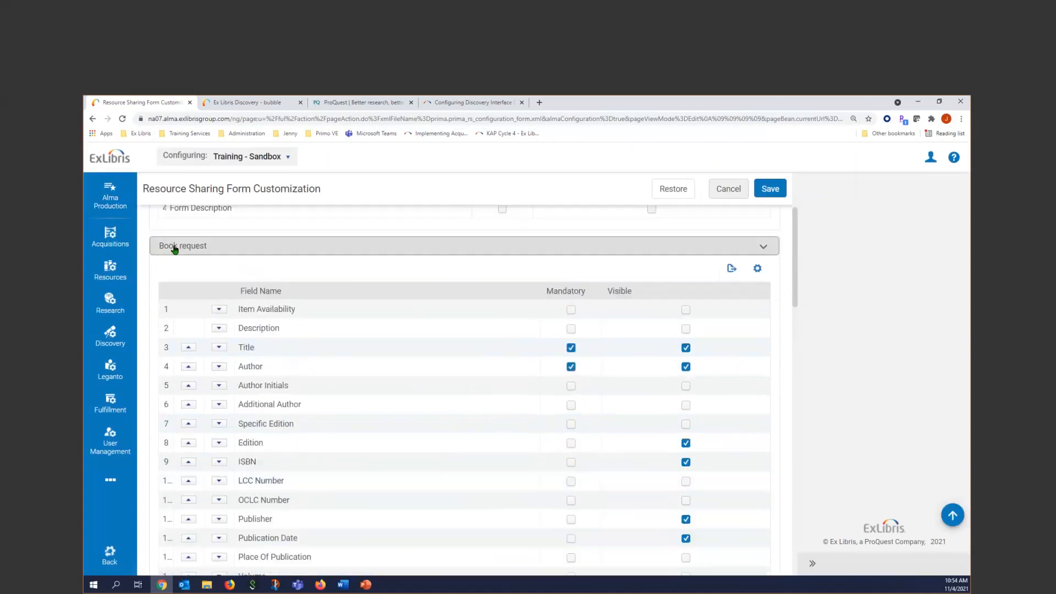
scroll(337, 408, "down", 7)
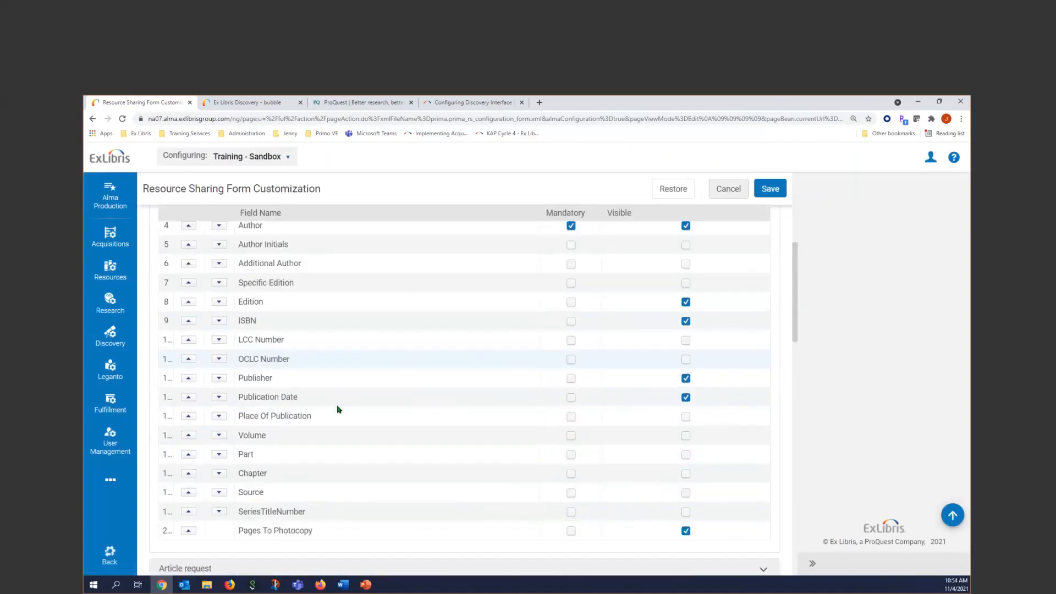
scroll(337, 409, "down", 1)
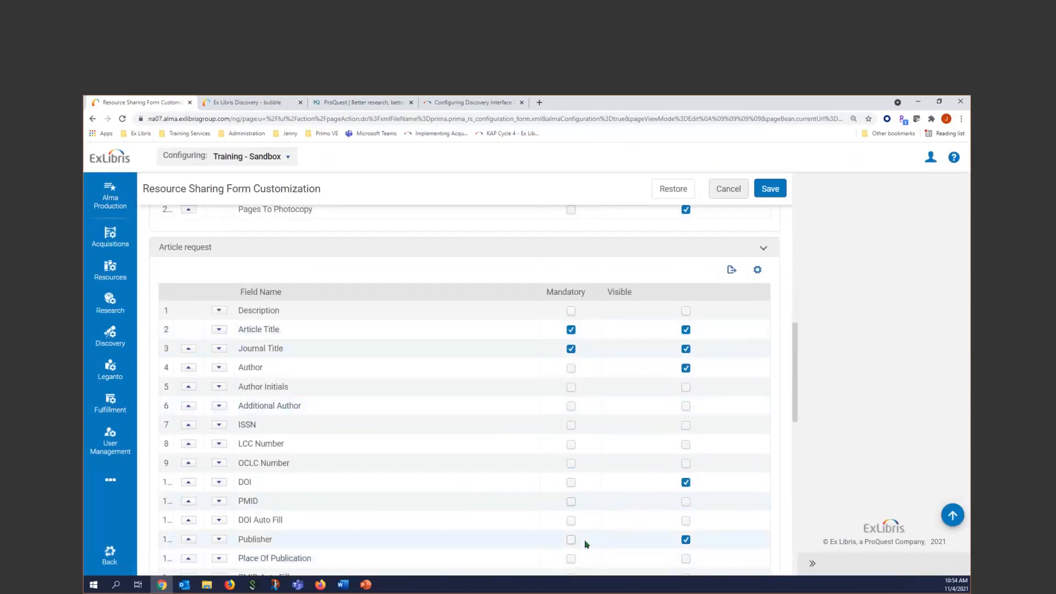
scroll(586, 544, "down", 4)
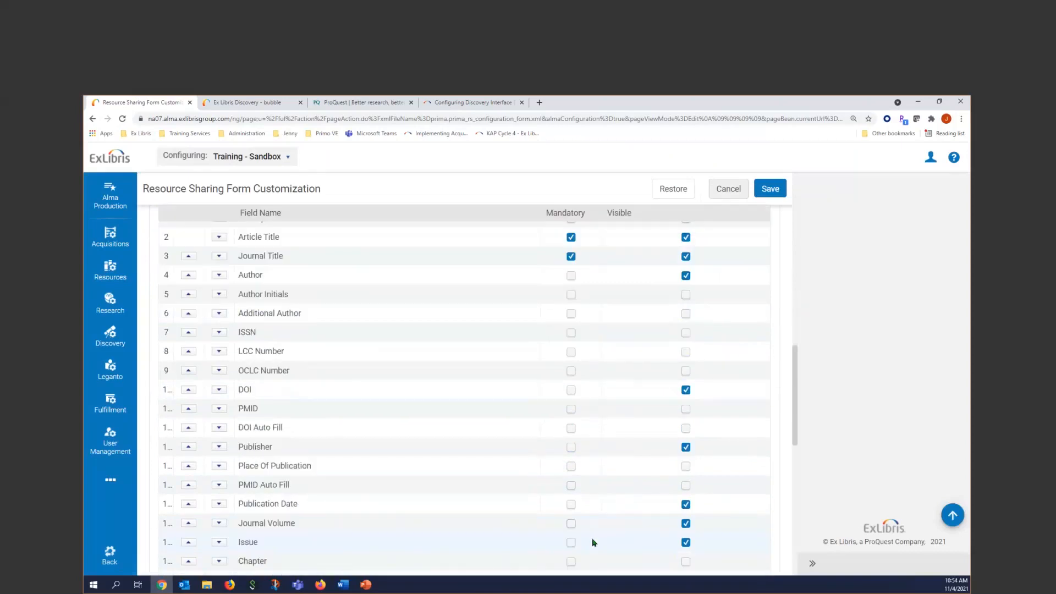
scroll(593, 542, "down", 4)
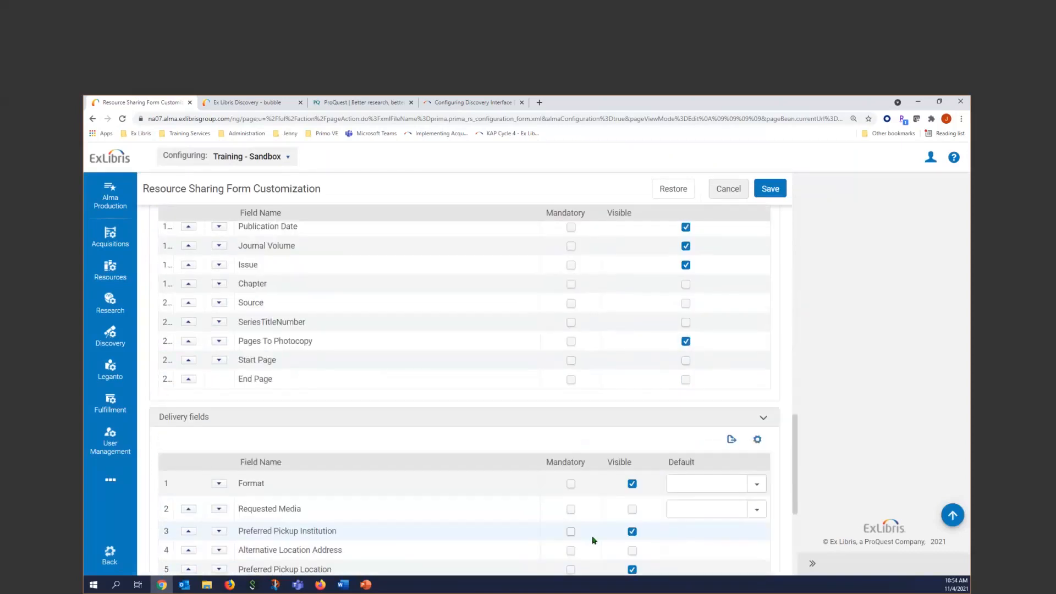
scroll(594, 540, "down", 2)
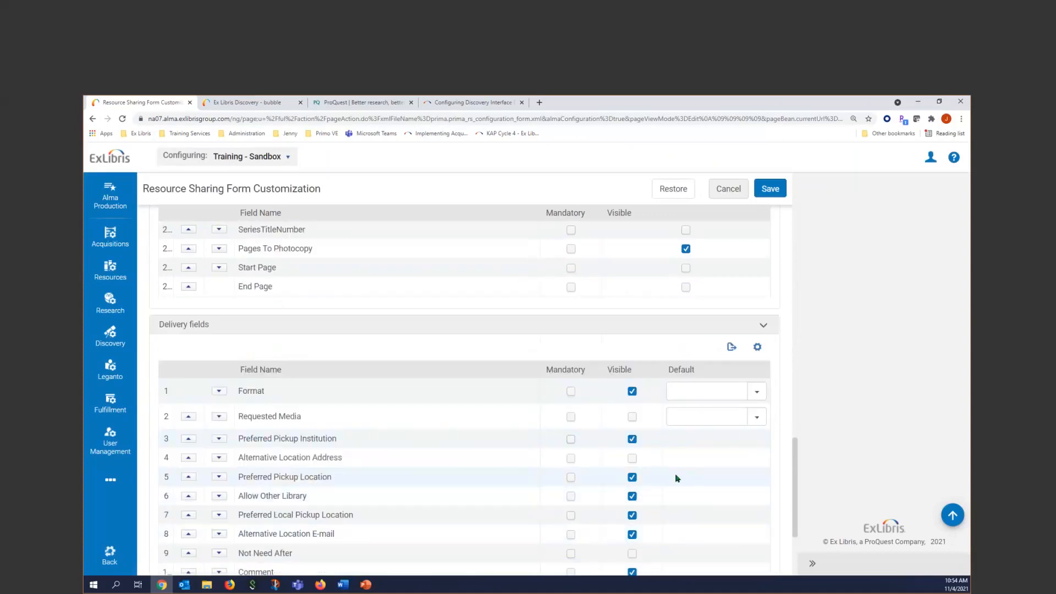
Check the default choices for the Format delivery field, review the remaining delivery fields, and leave the form without saving
left_click(755, 392)
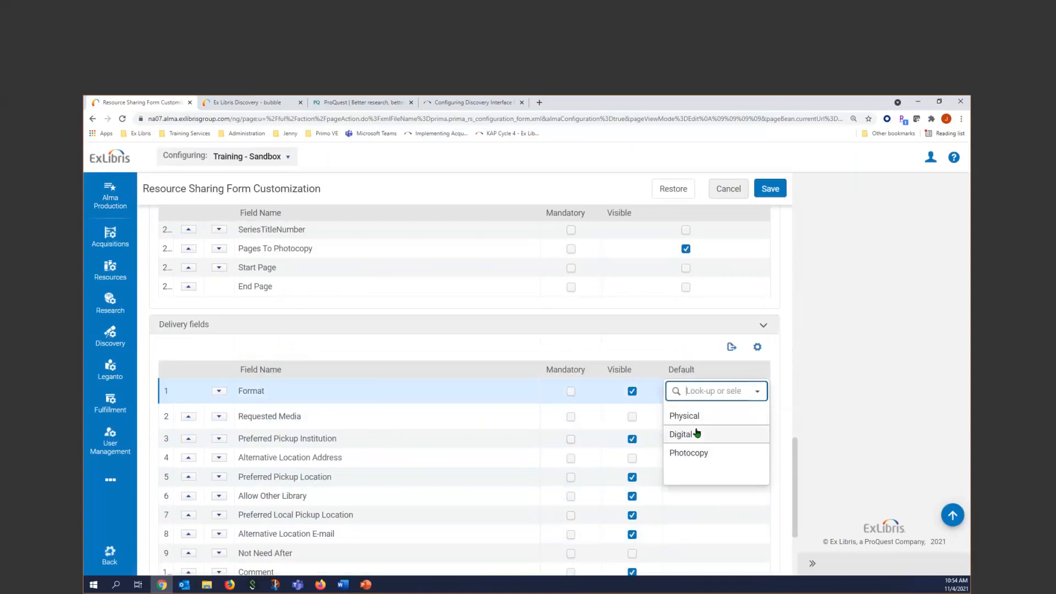
left_click(462, 396)
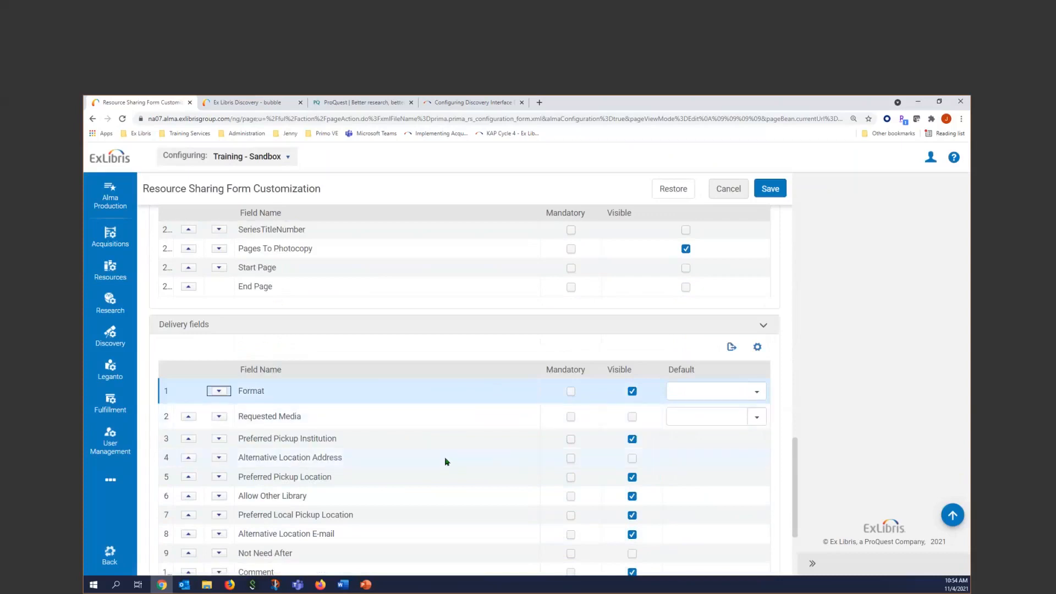
scroll(493, 498, "down", 3)
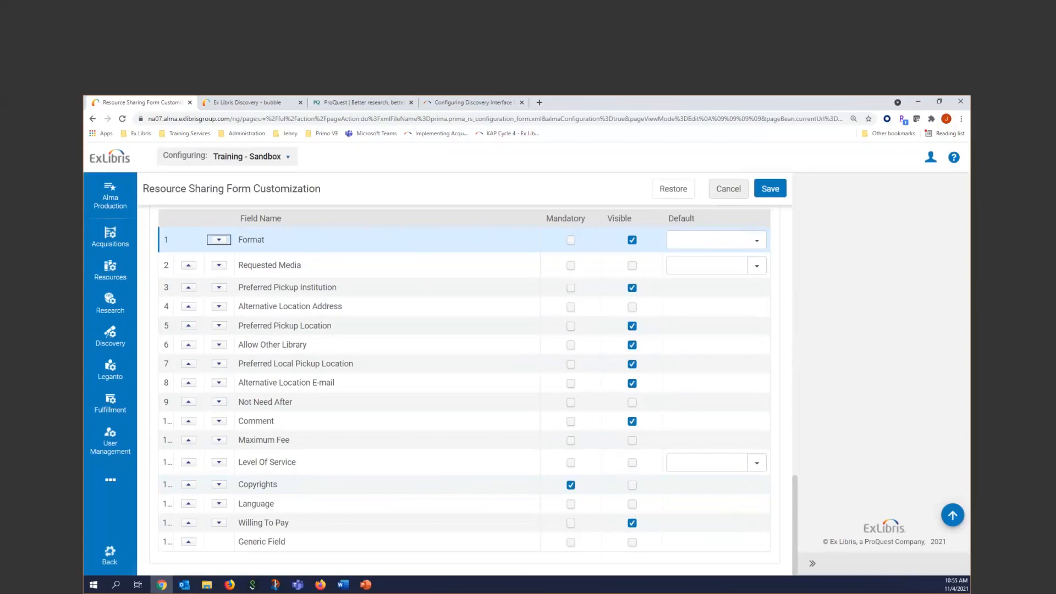
left_click(728, 188)
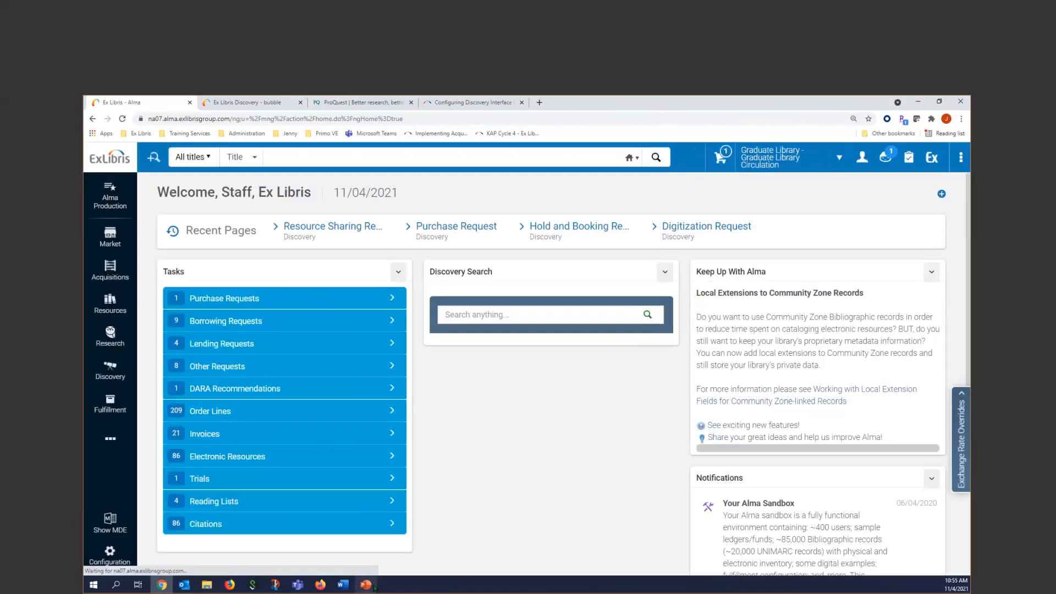
Switch to PowerPoint and start the slide show at the Knowledge Center Resources slide
left_click(358, 542)
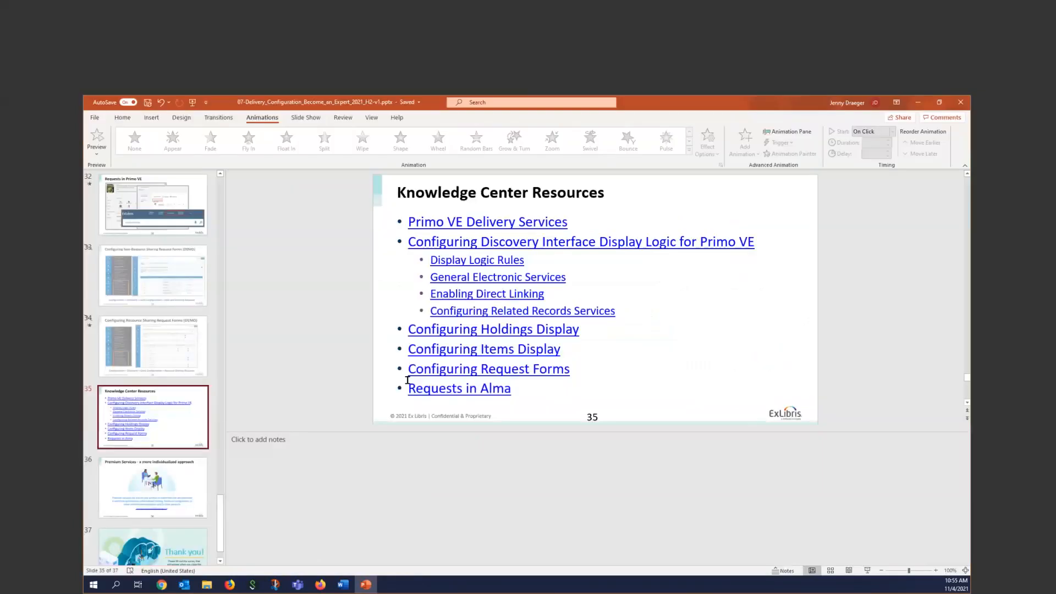
left_click(869, 574)
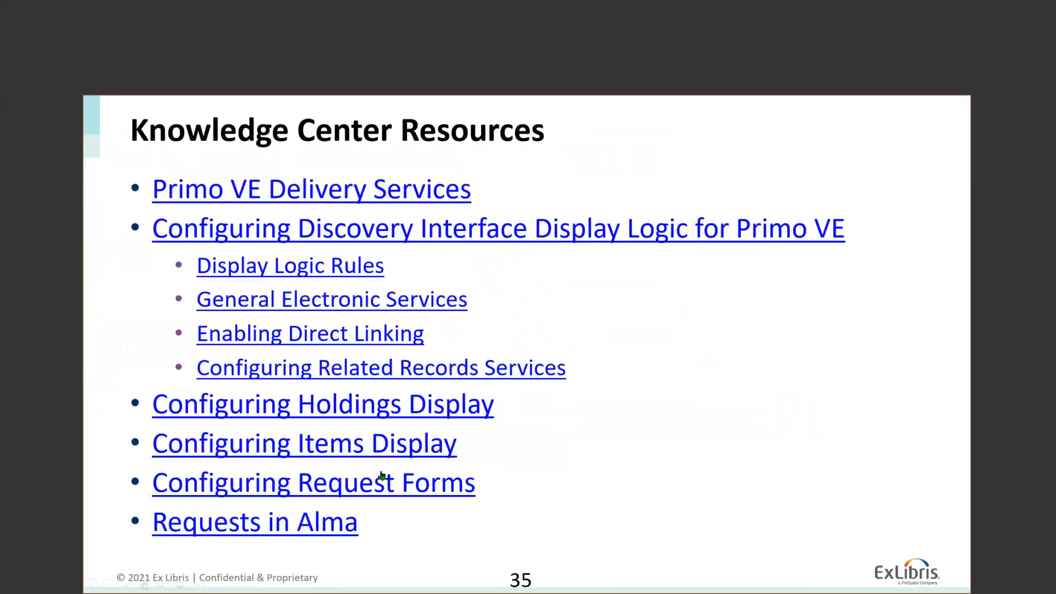
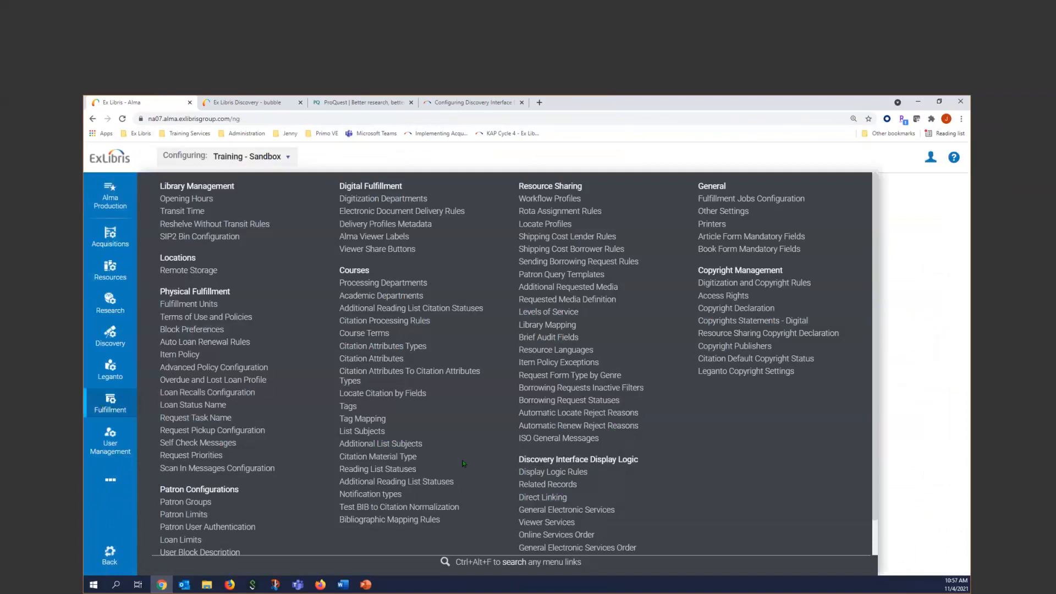
Open the Display Logic Rules and show the electronic collection choices for a Full Text hiding rule with the Taylor & Francis eBooks collections
left_click(546, 474)
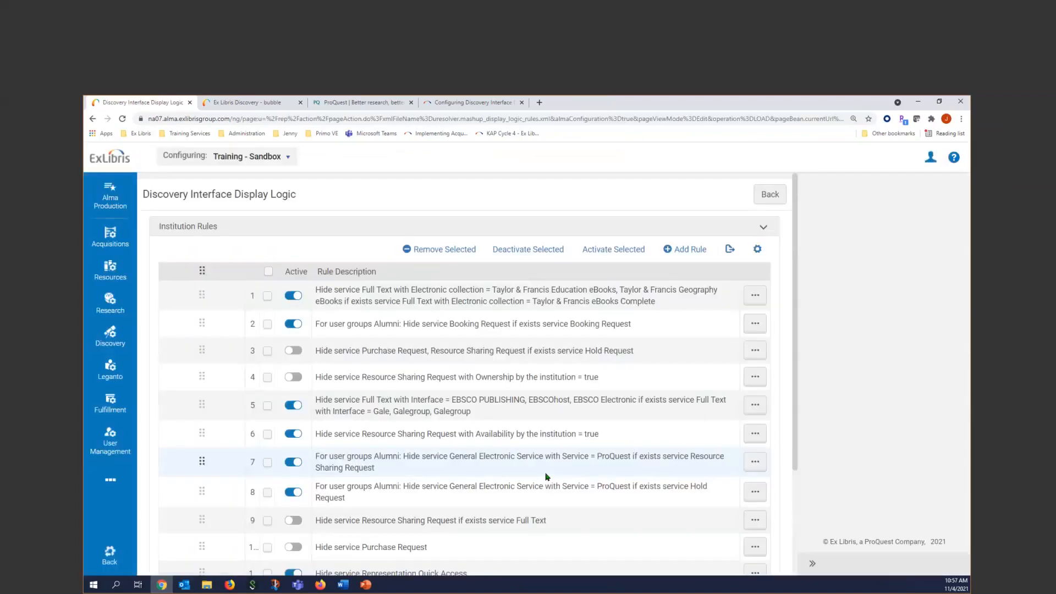
left_click(687, 251)
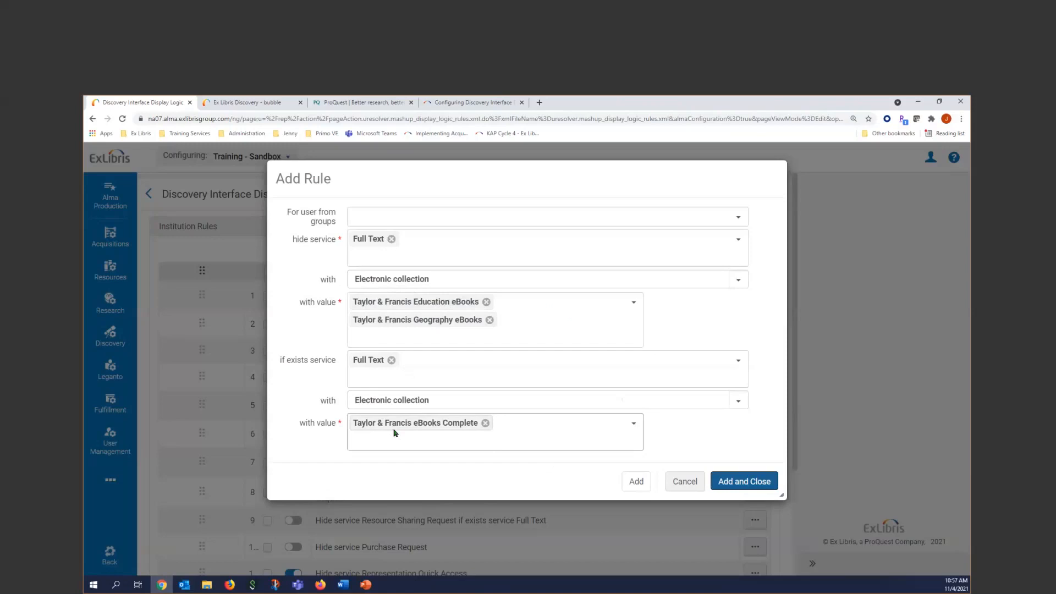
left_click(524, 317)
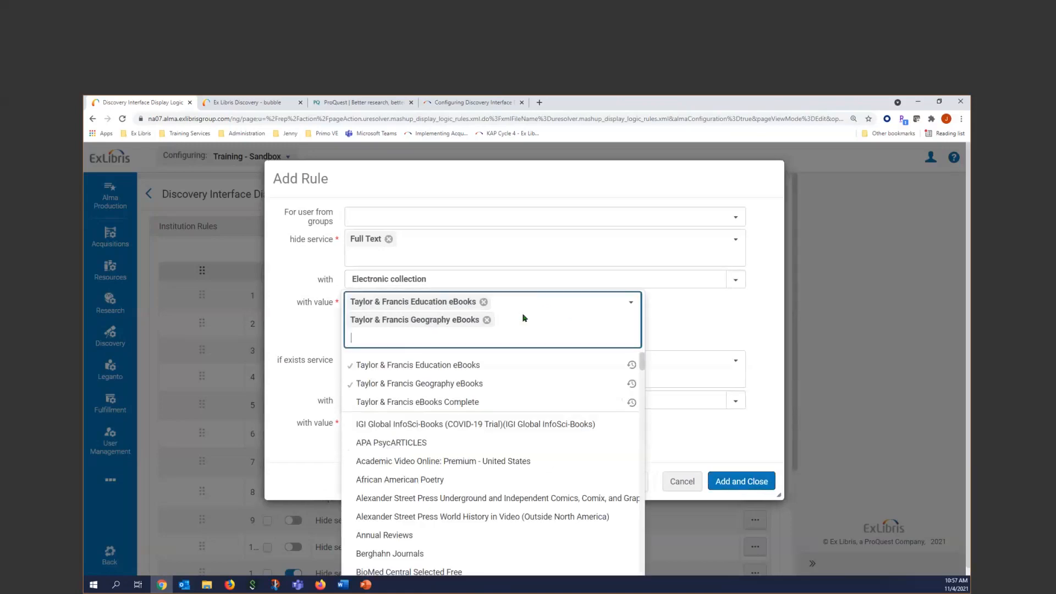
Browse the electronic collections available as values for the hidden Full Text service, then cancel the rule without changing it
scroll(486, 460, "down", 4)
scroll(486, 462, "down", 10)
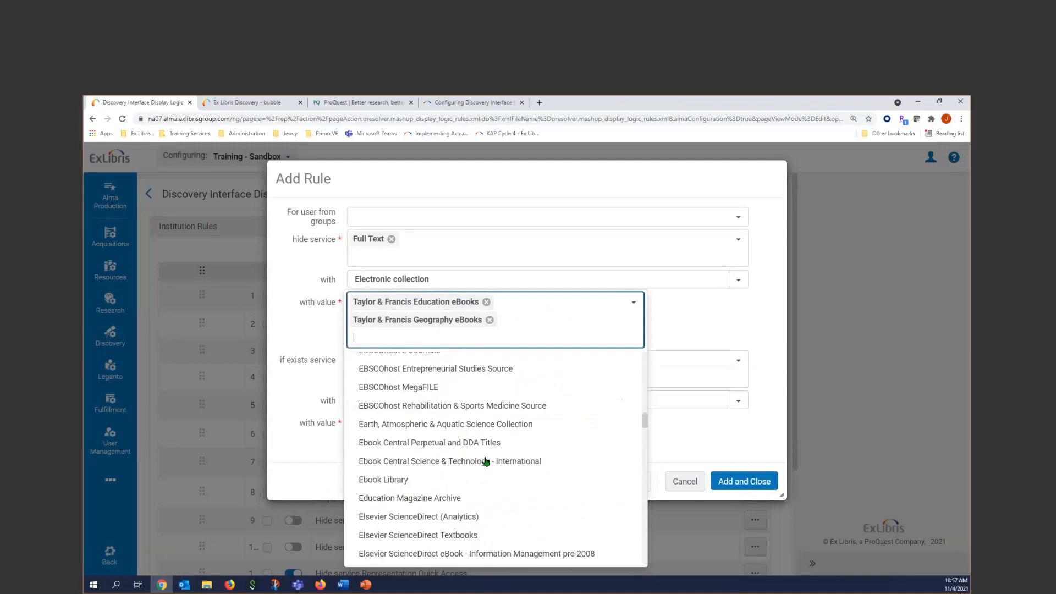
scroll(486, 461, "down", 5)
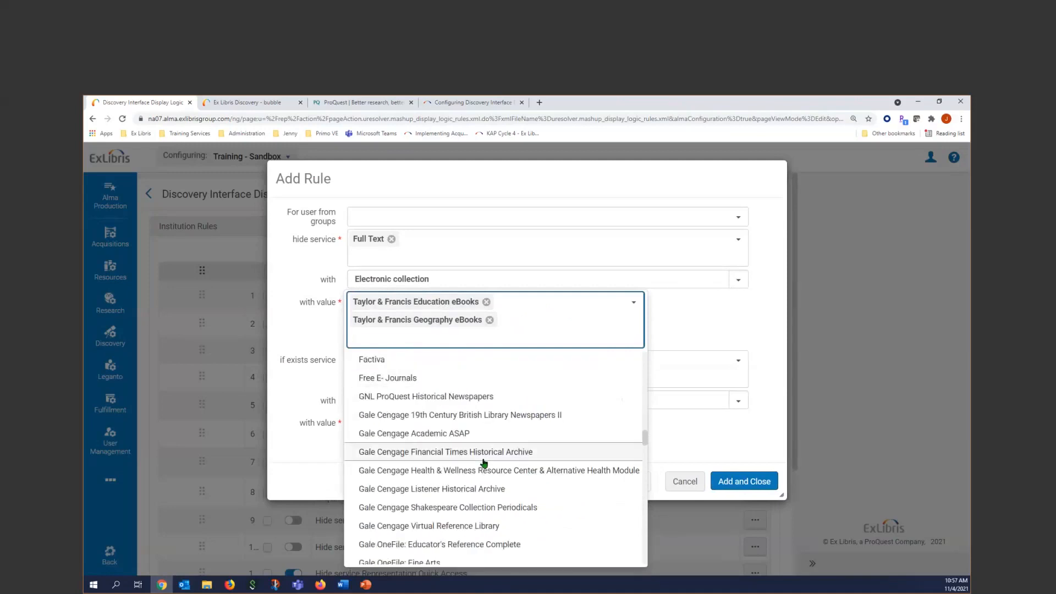
scroll(486, 462, "down", 4)
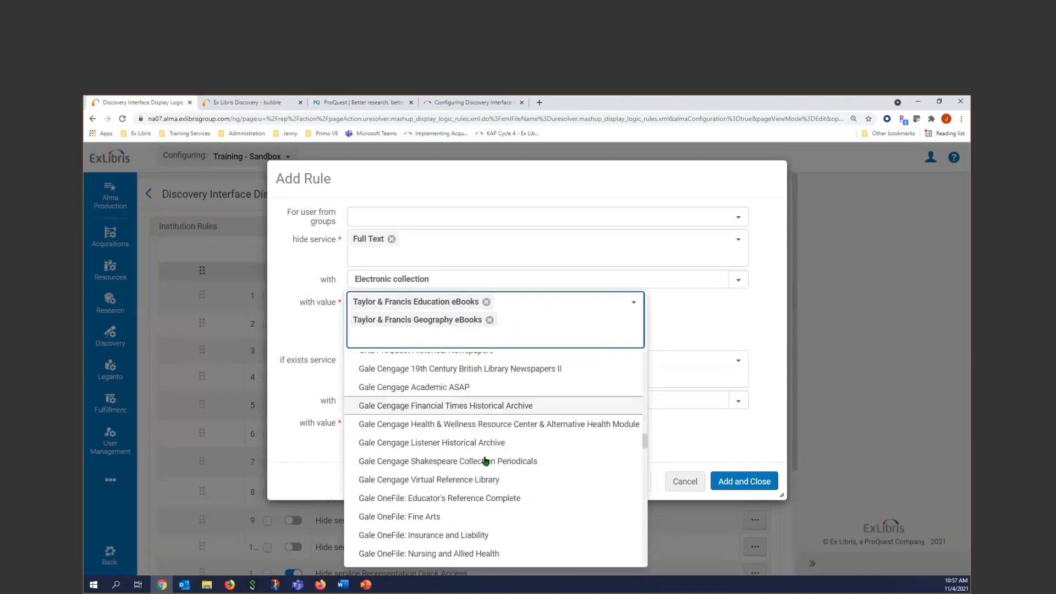
scroll(486, 456, "down", 5)
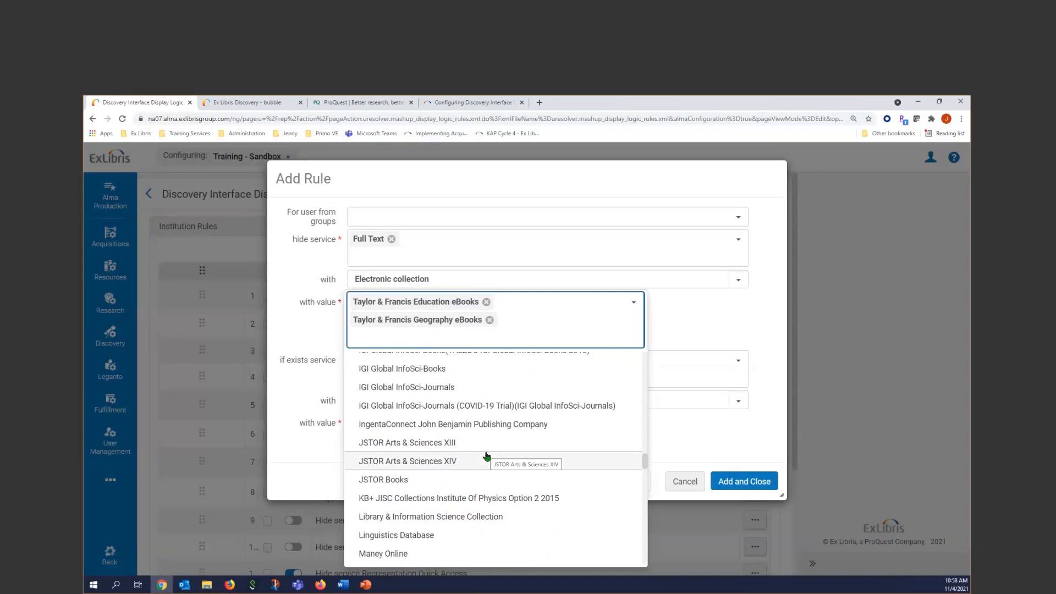
scroll(500, 472, "up", 4)
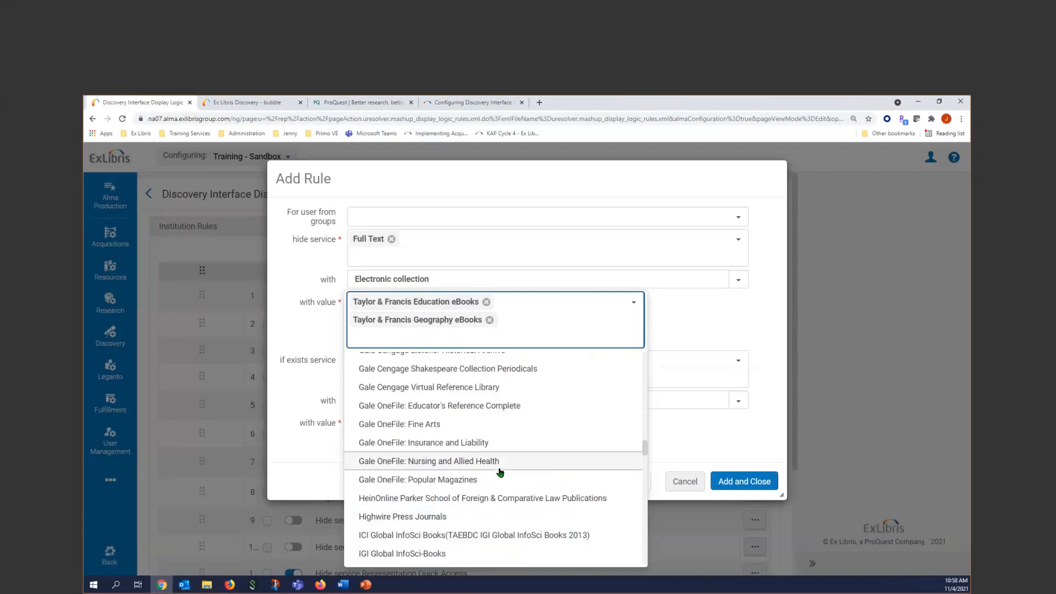
scroll(502, 473, "up", 5)
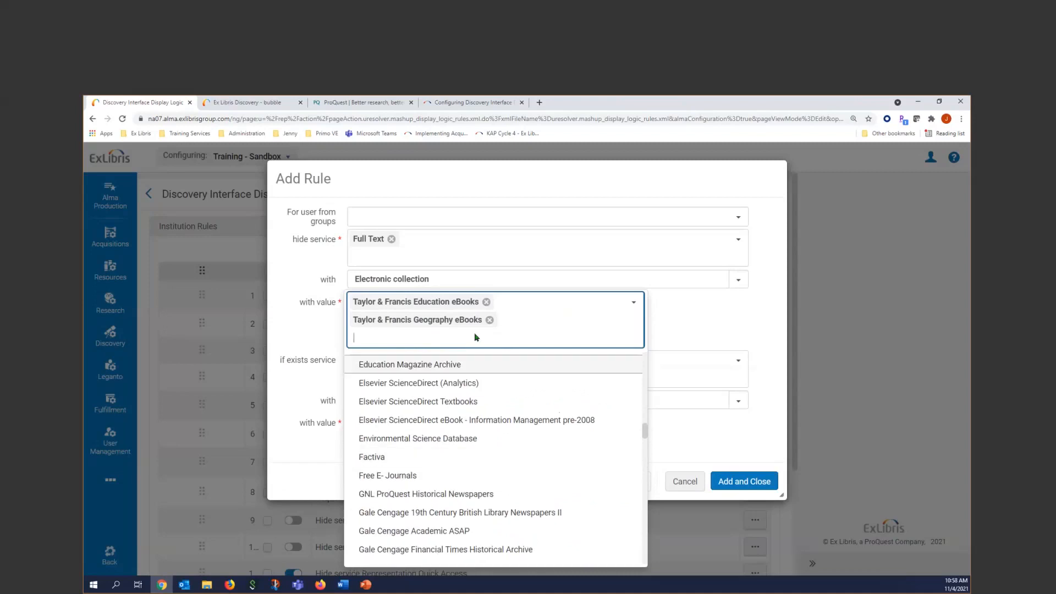
scroll(512, 468, "up", 2)
scroll(490, 486, "down", 2)
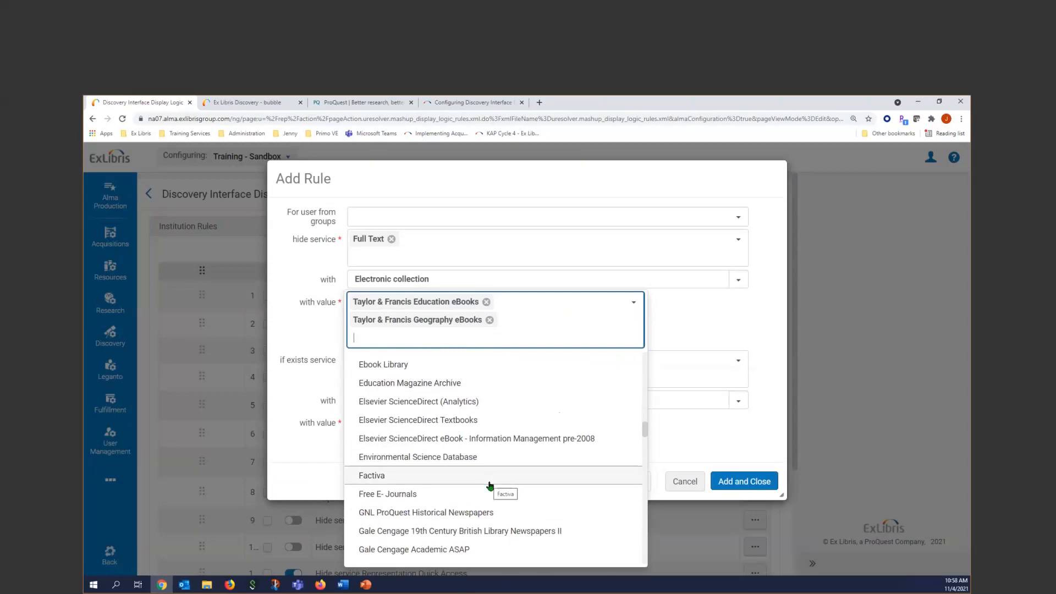
scroll(490, 485, "down", 2)
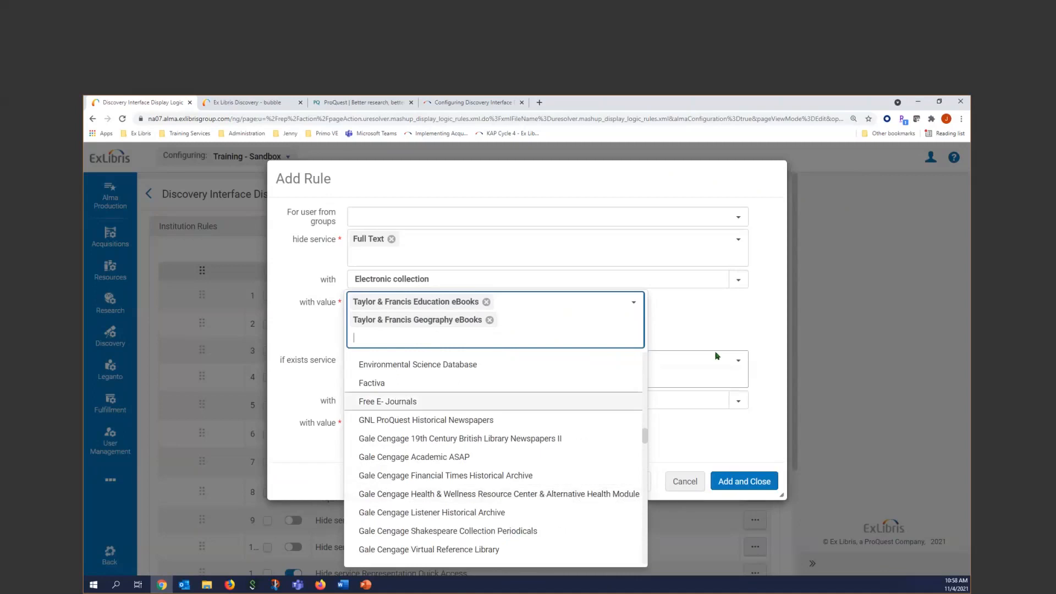
left_click(926, 371)
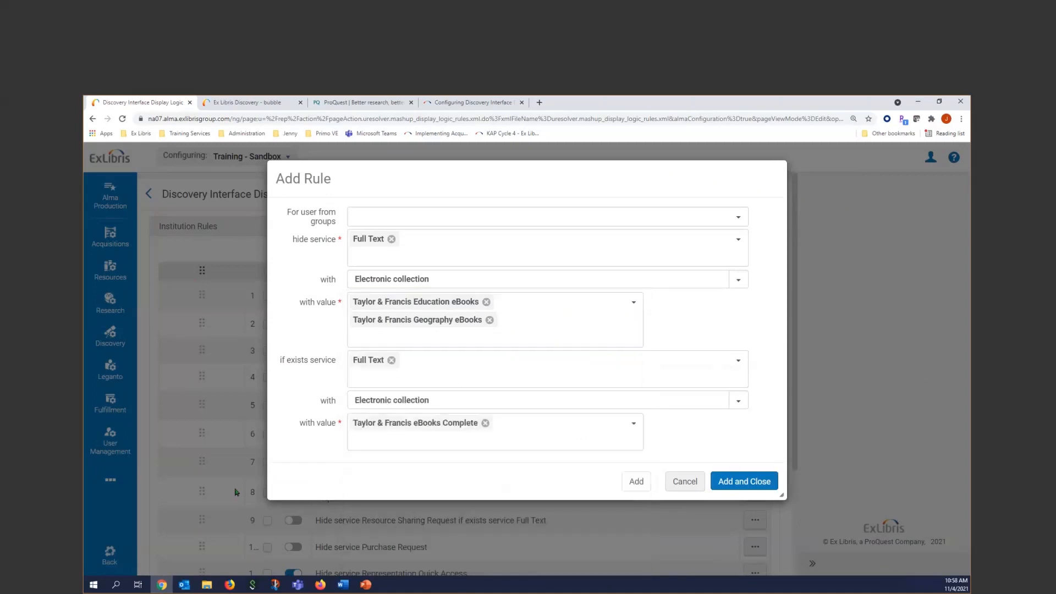
left_click(685, 482)
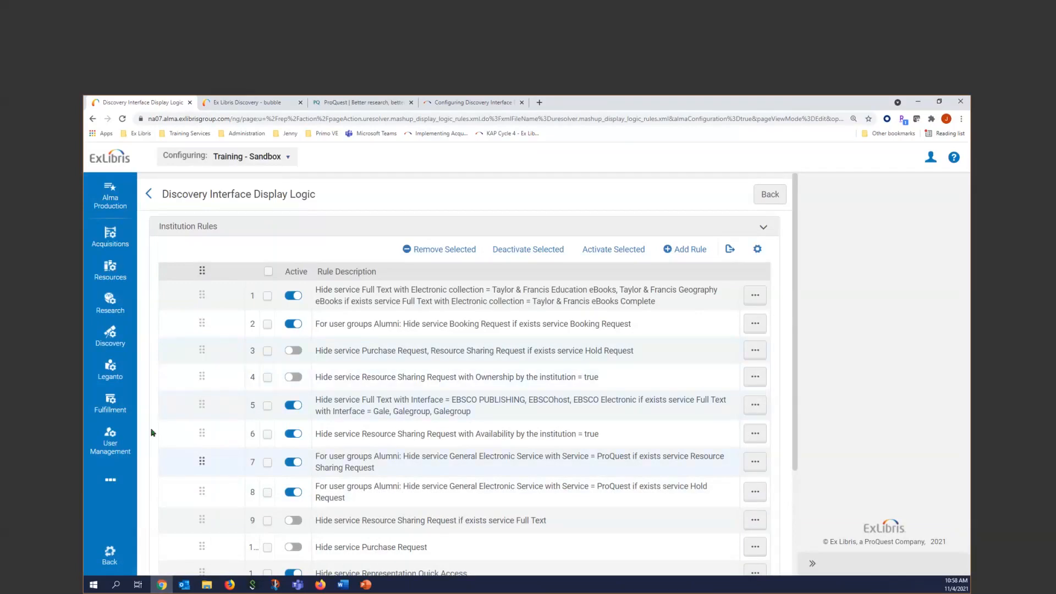
Open the General Electronic Services list in the Fulfillment configuration
left_click(109, 347)
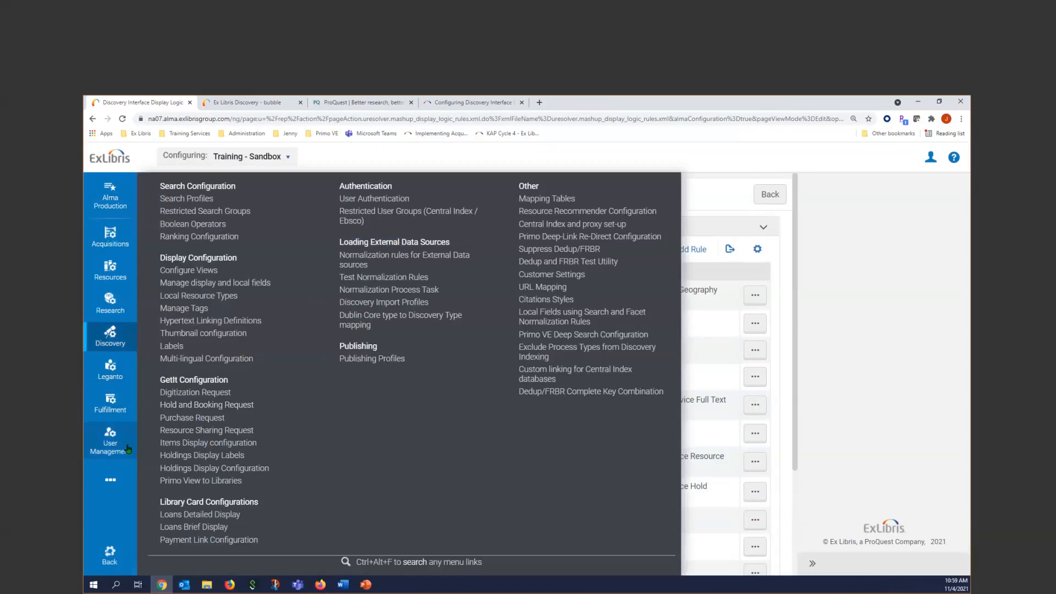
left_click(114, 376)
left_click(116, 408)
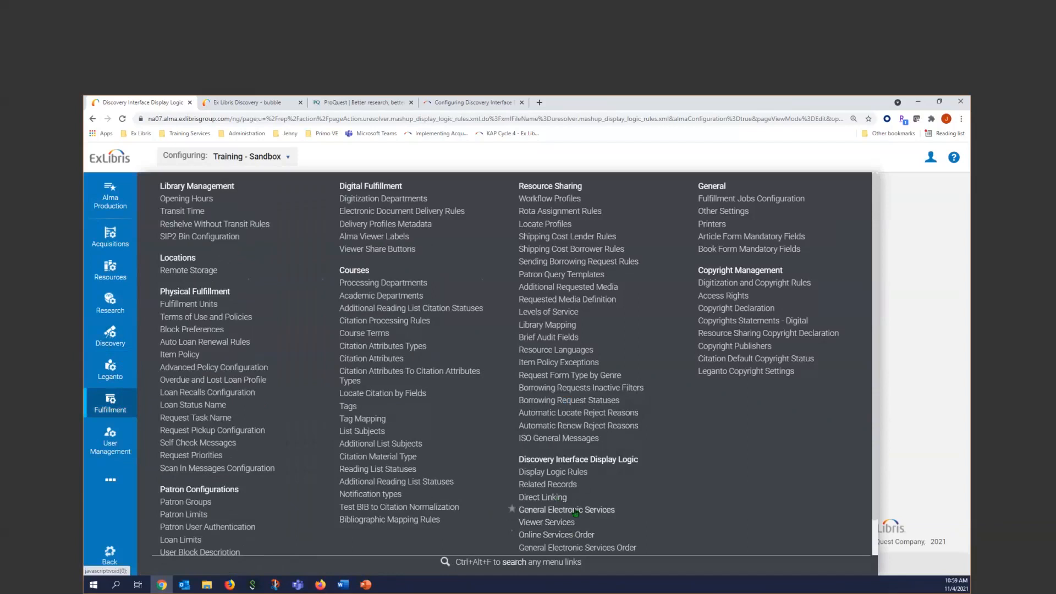
left_click(575, 510)
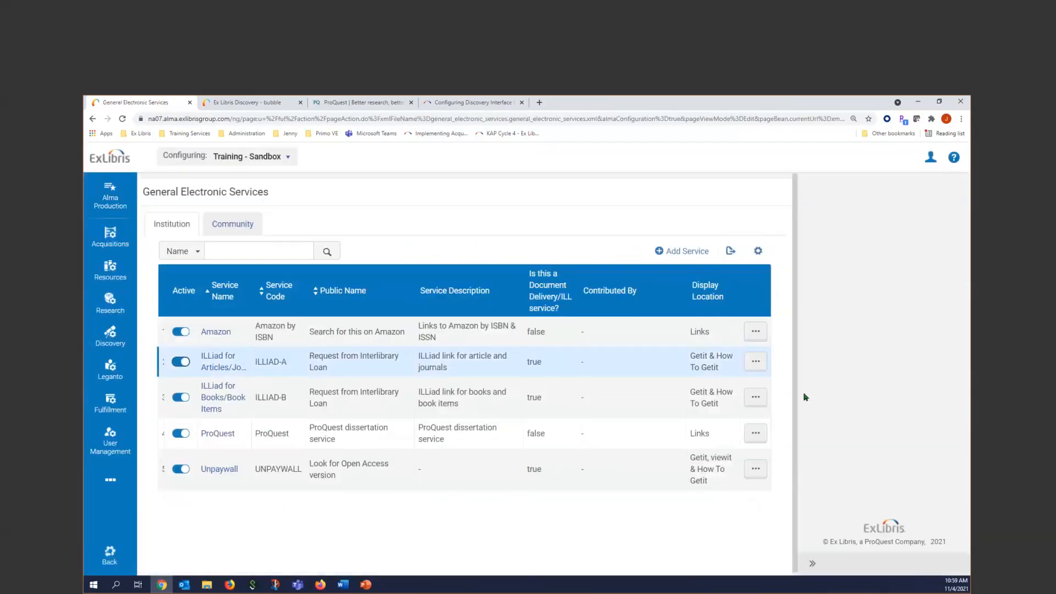
Open the Service Availability Rules of the ILLiad for Articles/Journals service and start adding a rule
left_click(766, 363)
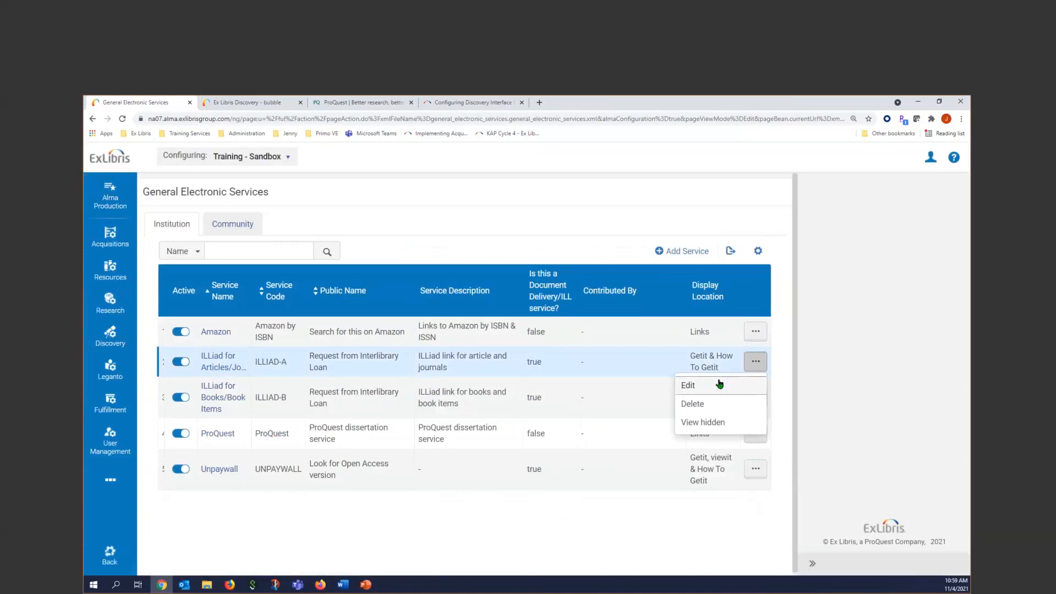
left_click(688, 385)
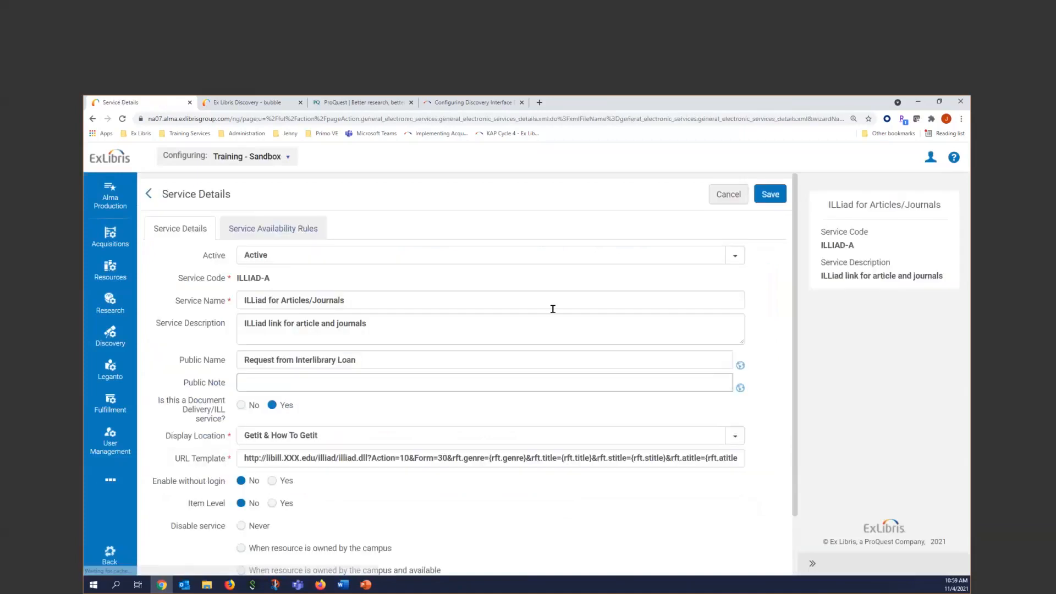
left_click(281, 230)
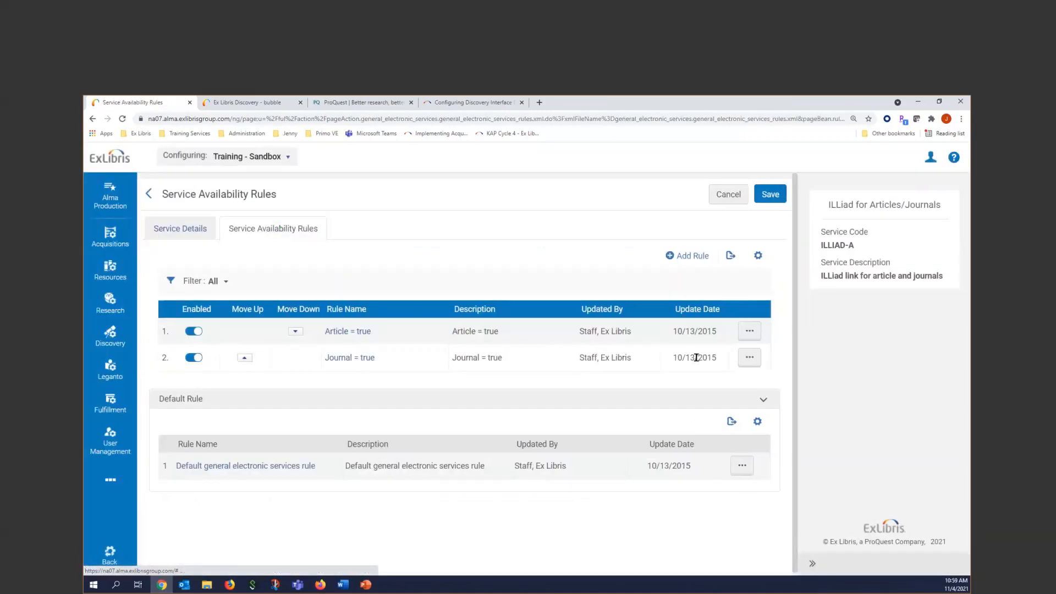
left_click(682, 256)
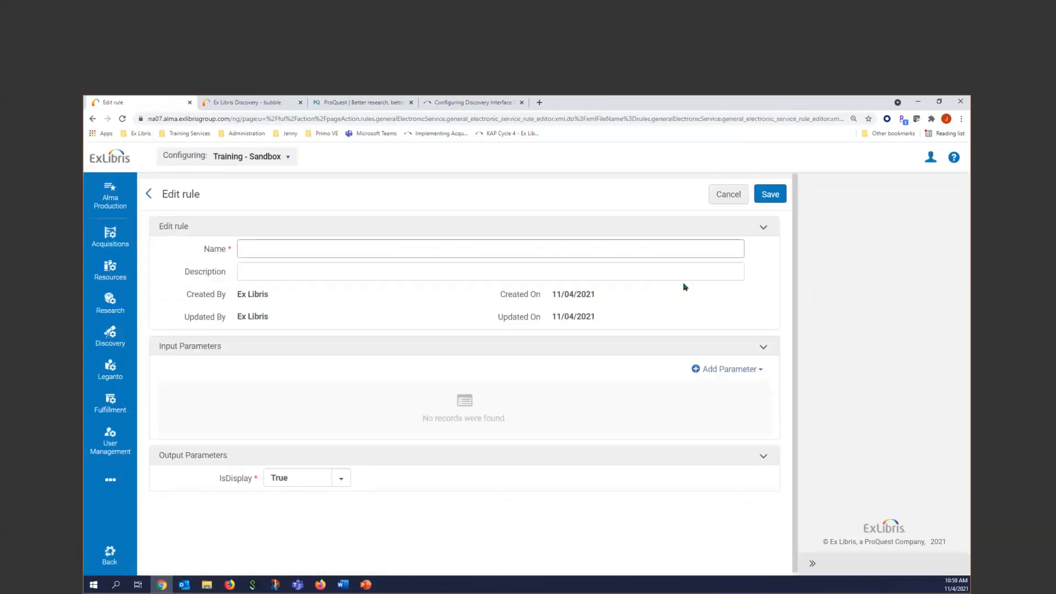
Draft an input parameter for the availability rule with the name library and the operator In List
left_click(758, 369)
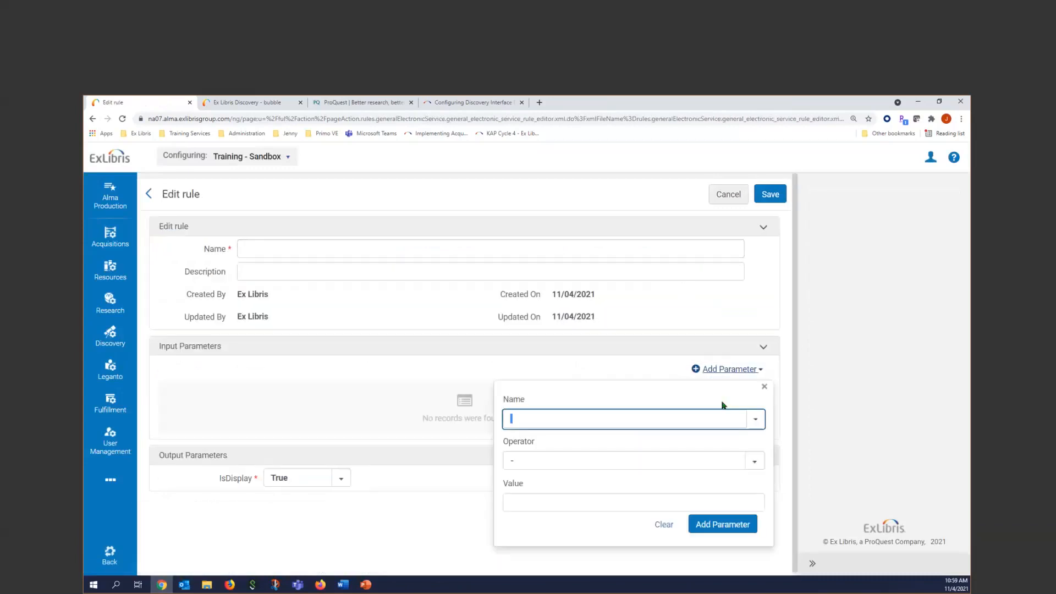
left_click(755, 419)
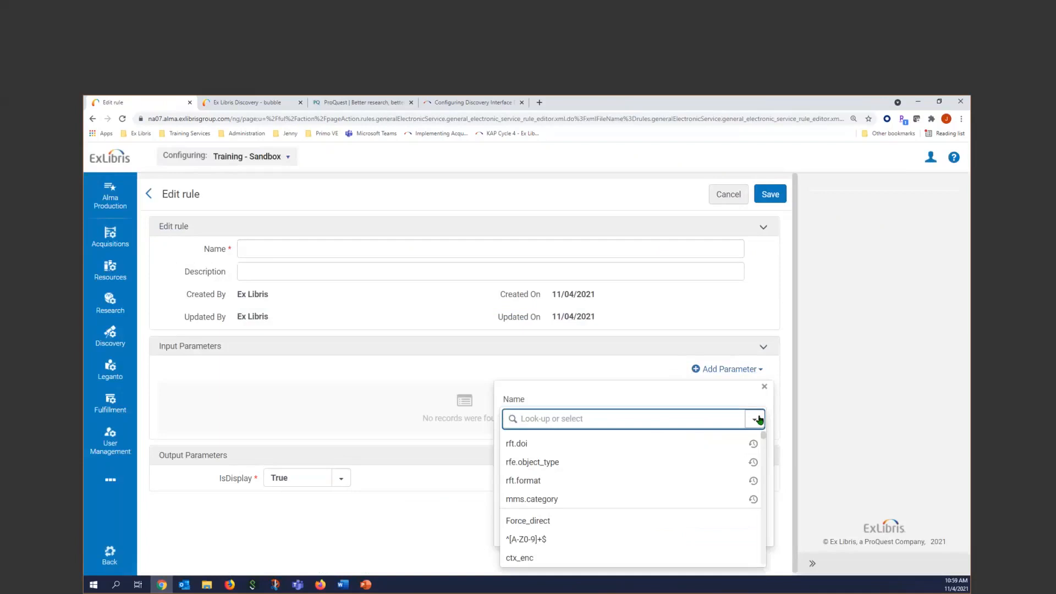
scroll(612, 508, "down", 5)
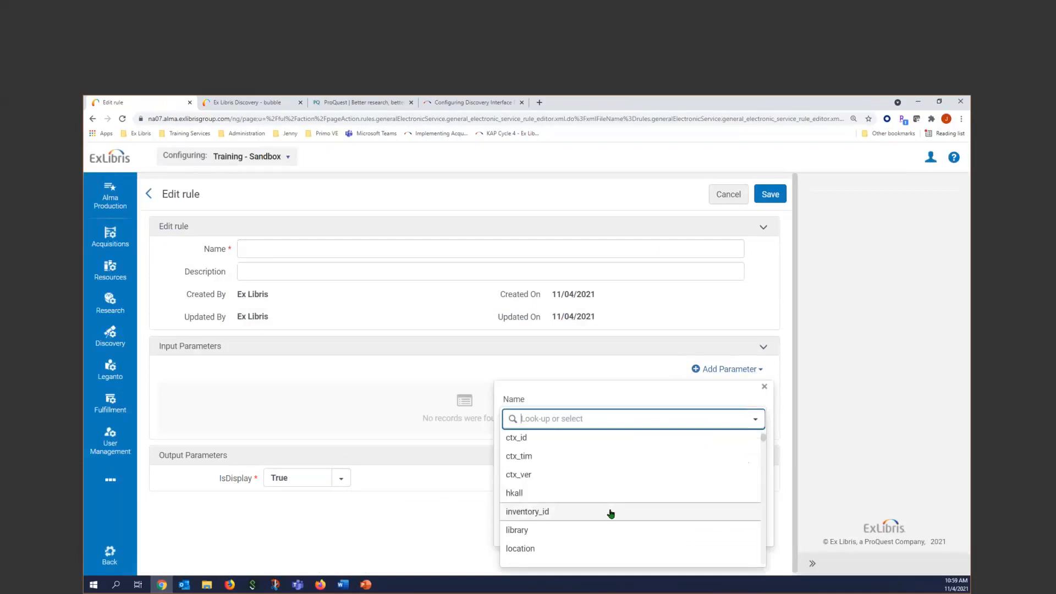
left_click(521, 485)
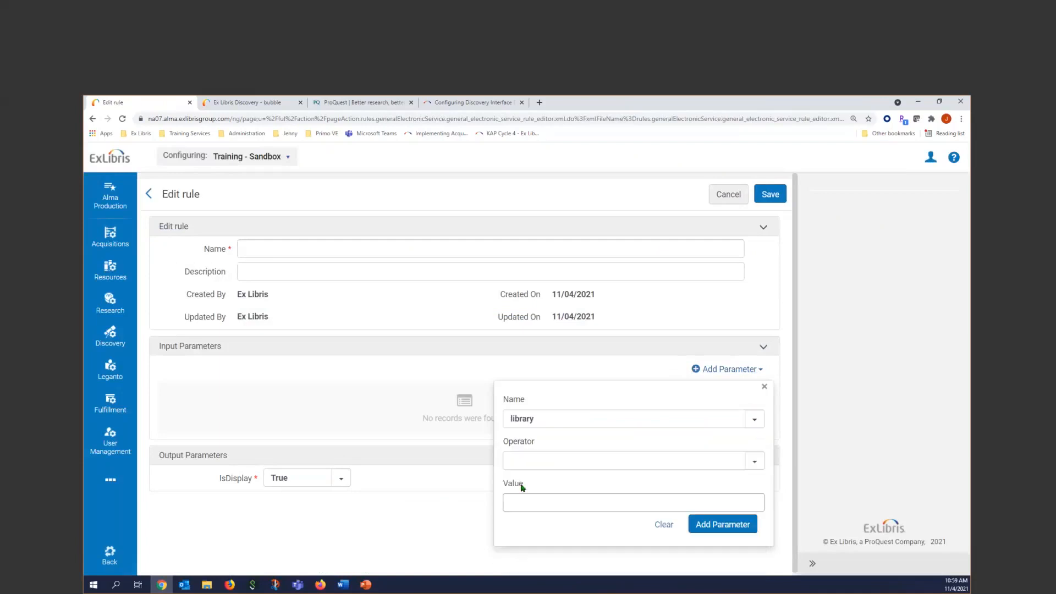
left_click(556, 499)
left_click(568, 459)
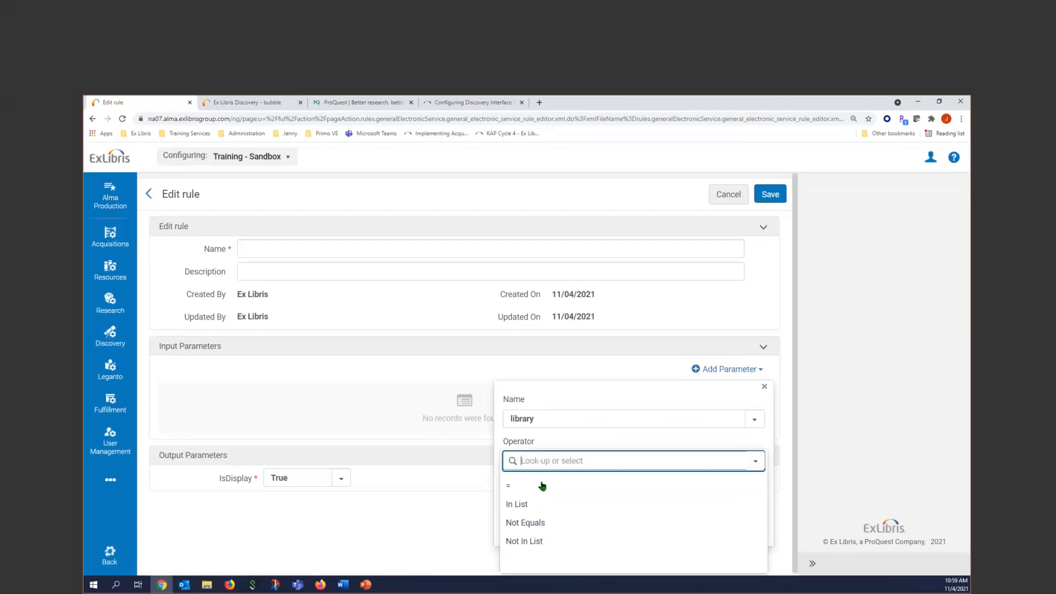
left_click(542, 485)
left_click(536, 501)
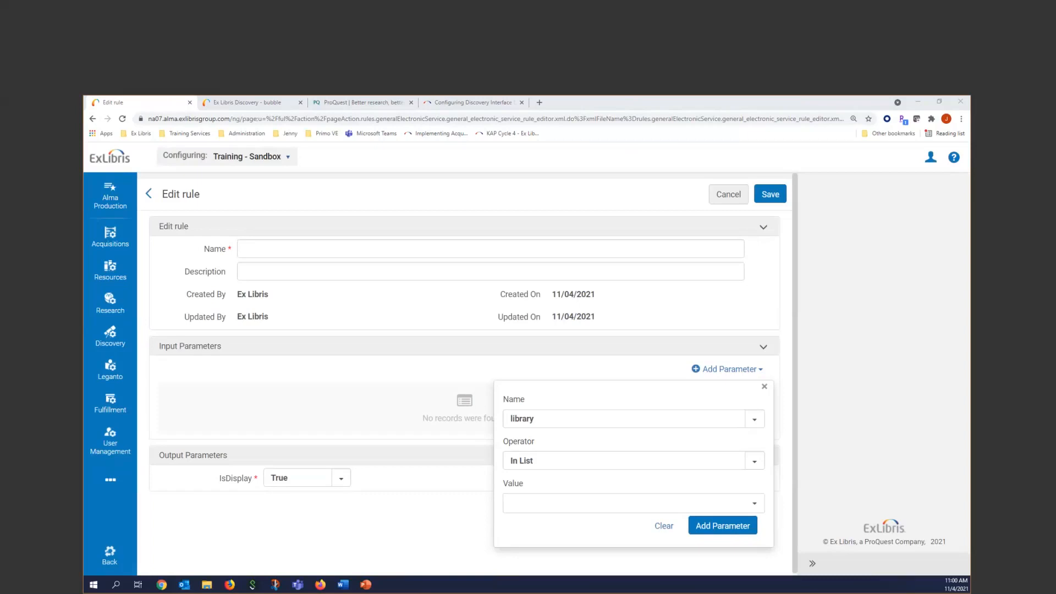
Look at the bubble article results in Primo VE, then return to the availability rule and dismiss its unfinished parameter
left_click(240, 106)
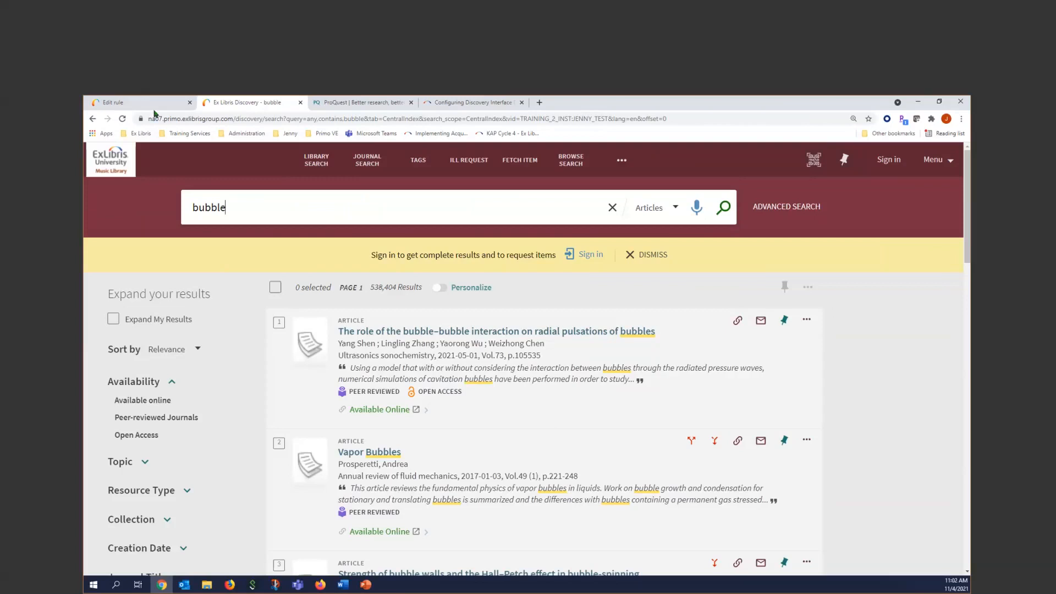
left_click(126, 104)
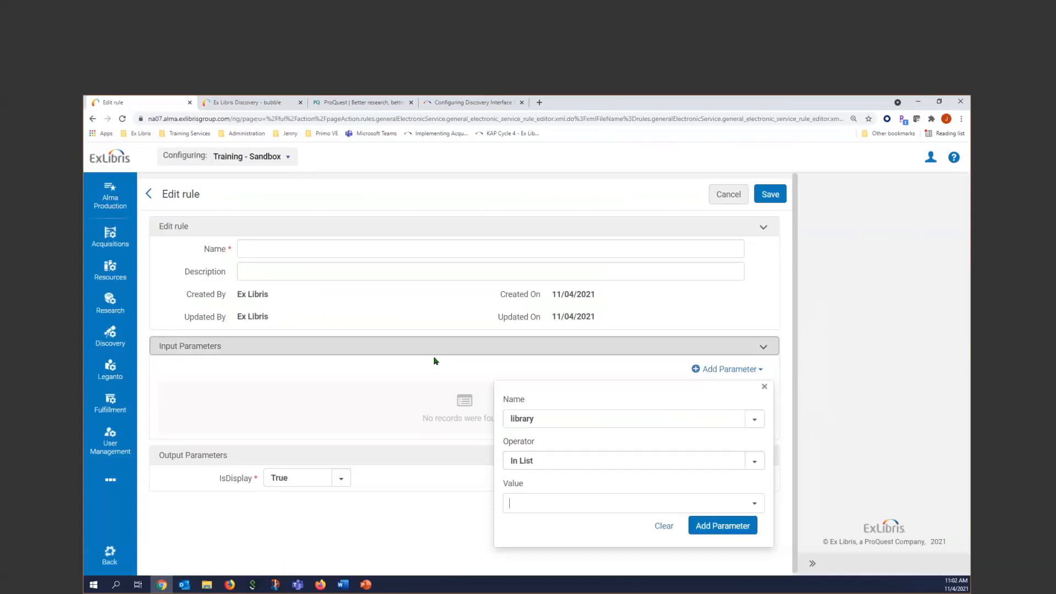
left_click(755, 419)
left_click(734, 370)
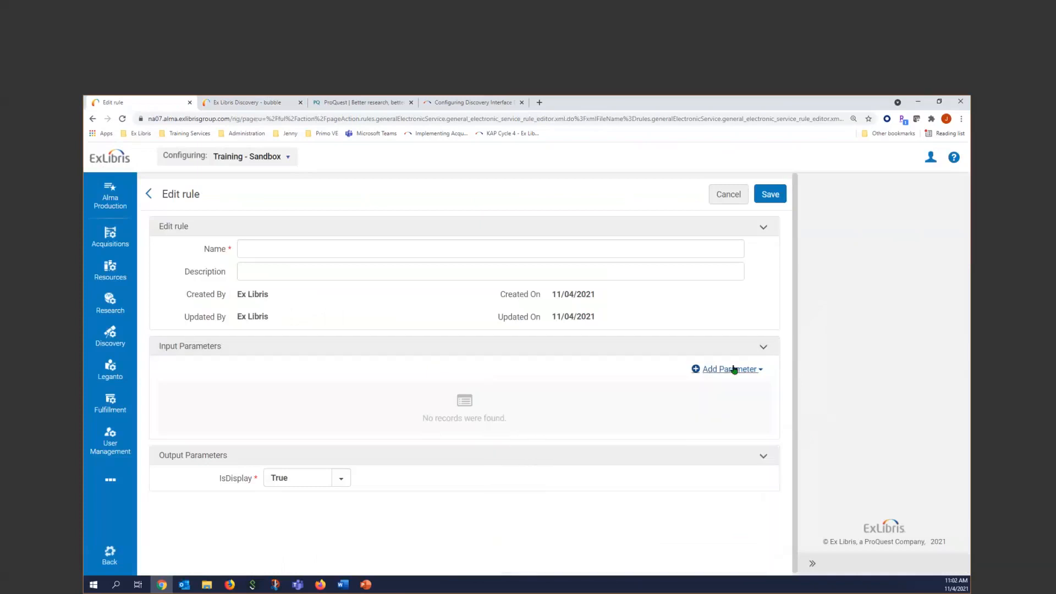
left_click(734, 369)
left_click(148, 193)
Open the Display Logic Rules and review the Full Text hiding rule for the Taylor & Francis eBooks collections, then cancel the edit
left_click(116, 405)
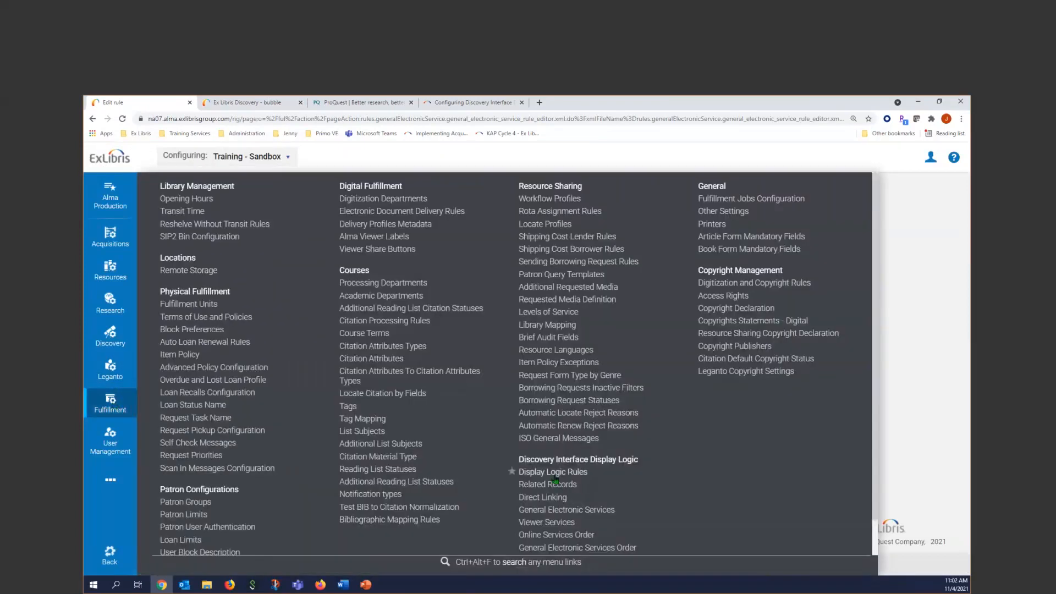
left_click(560, 476)
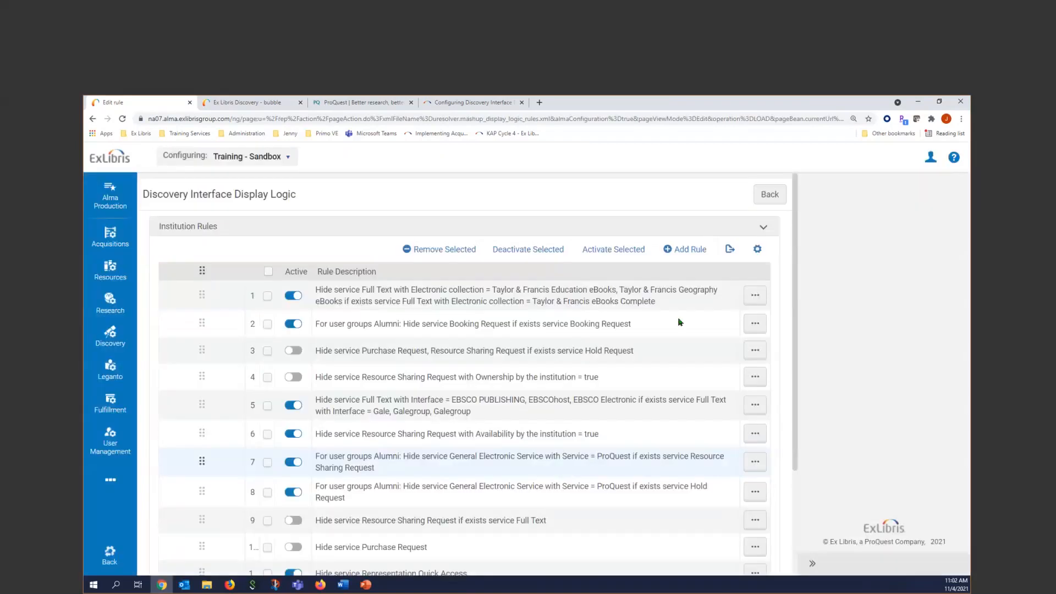
left_click(756, 296)
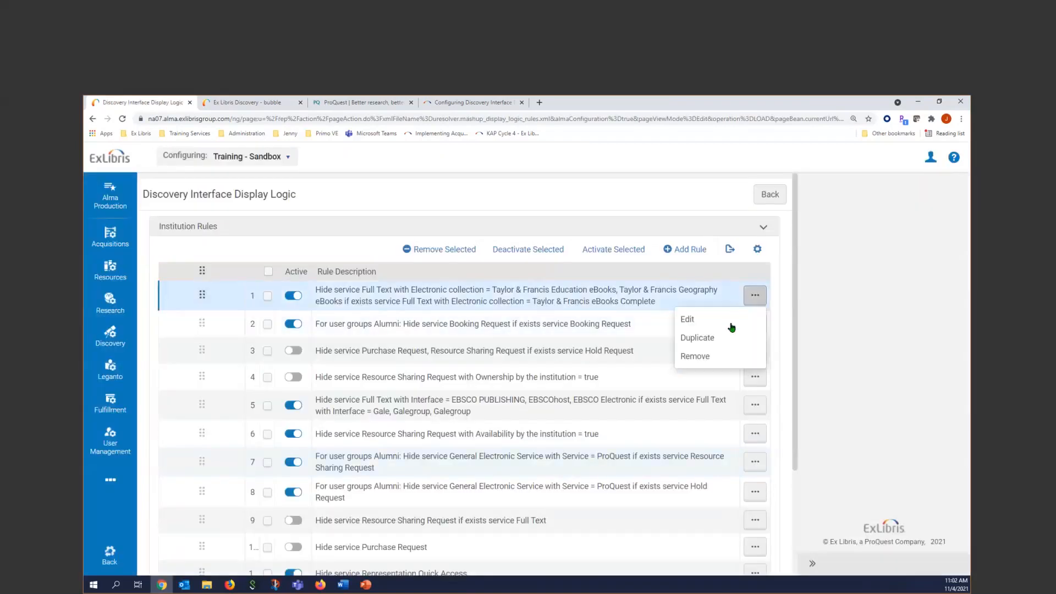
left_click(725, 321)
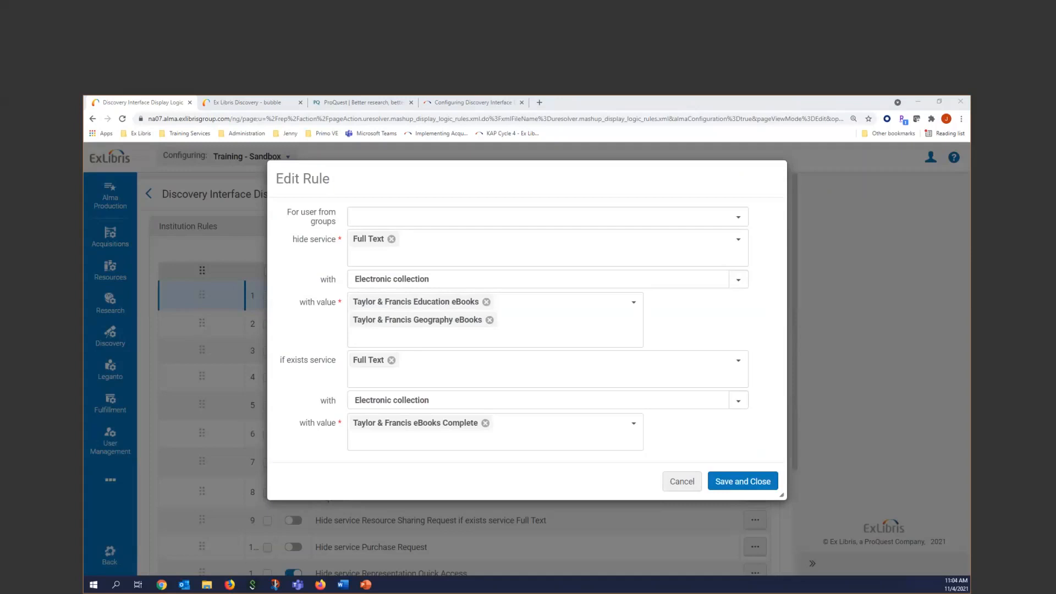
left_click(682, 480)
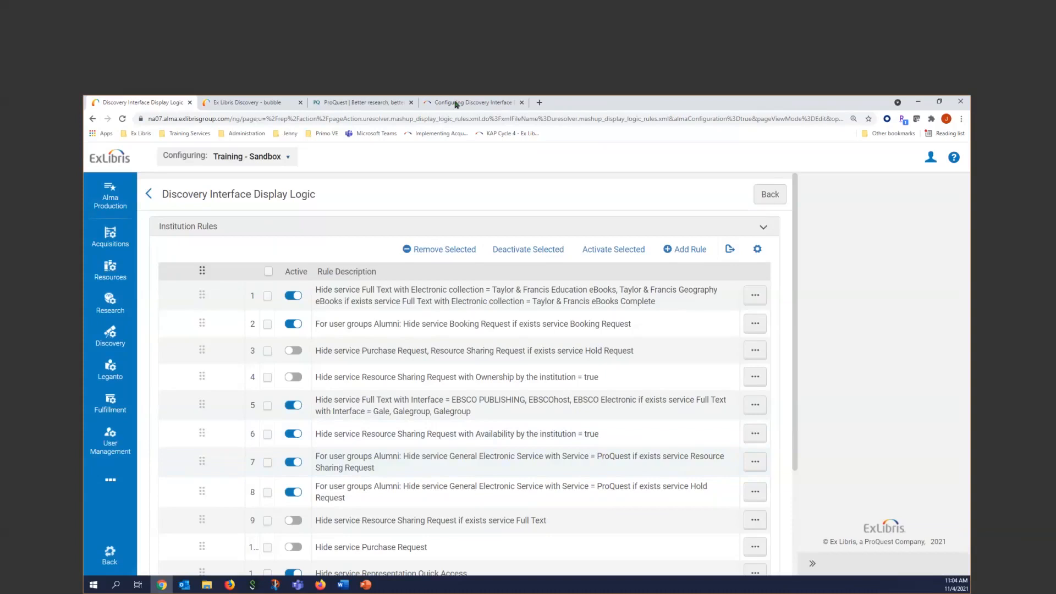
View the full record of the first article in the Primo VE bubble results, then close it
left_click(228, 104)
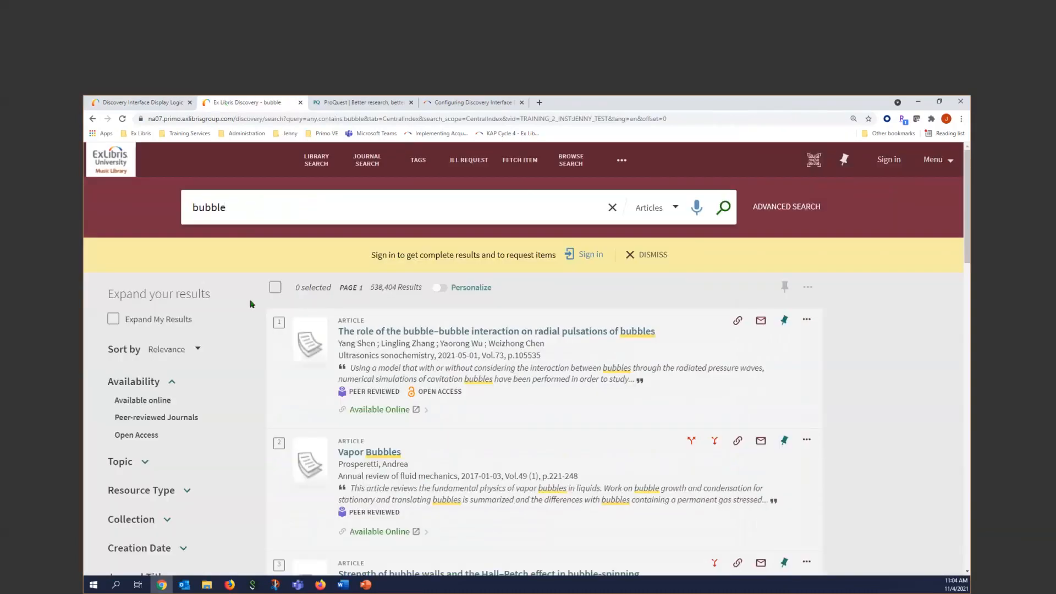
left_click(446, 333)
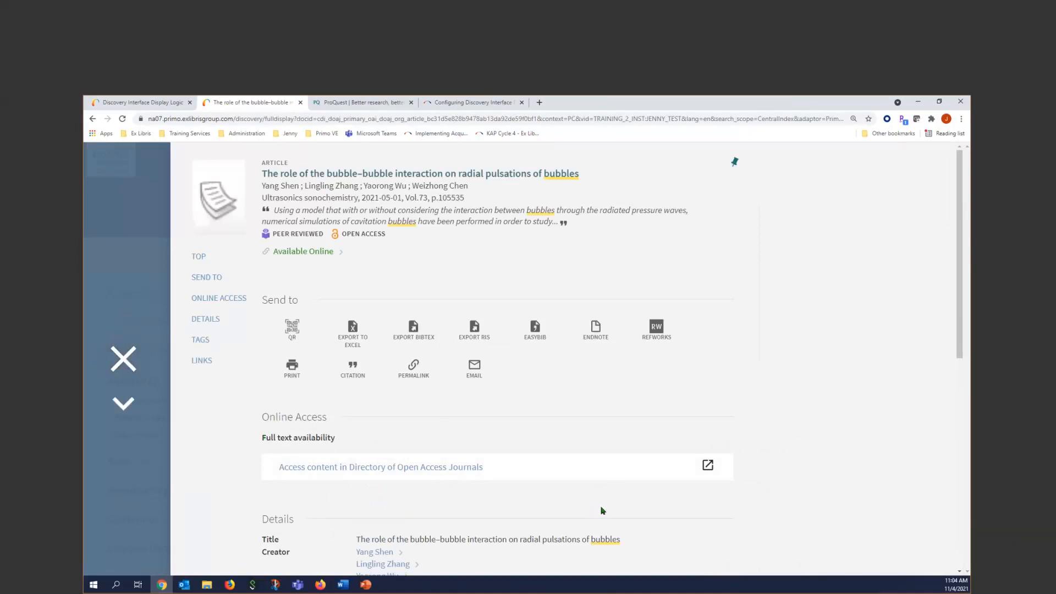
left_click(125, 359)
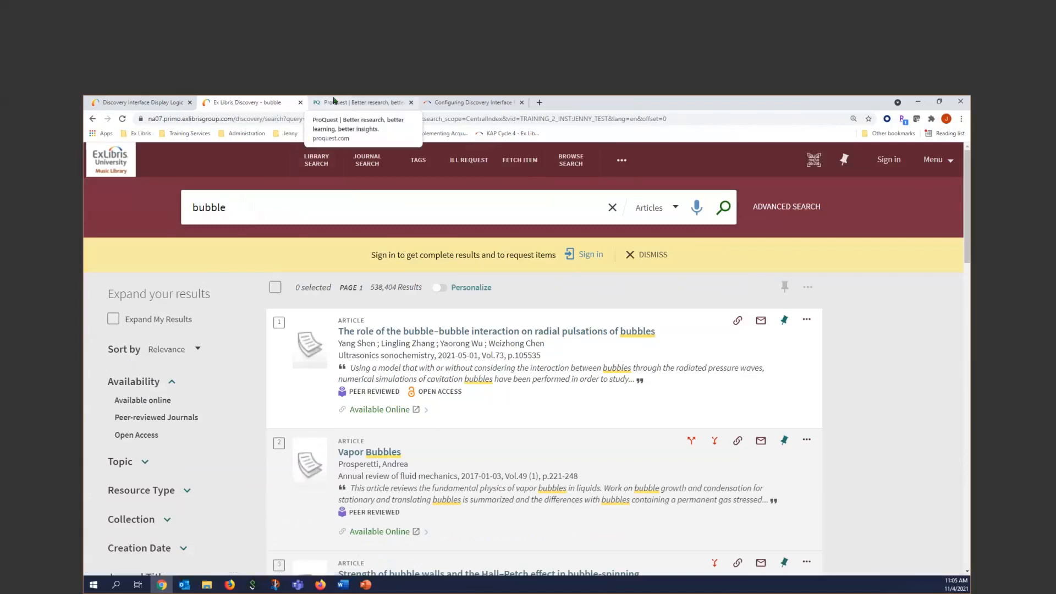
Close the ProQuest and Configuring Discovery Interface pages, open a blank browser page, and return to the Discovery Interface Display Logic rules
left_click(411, 103)
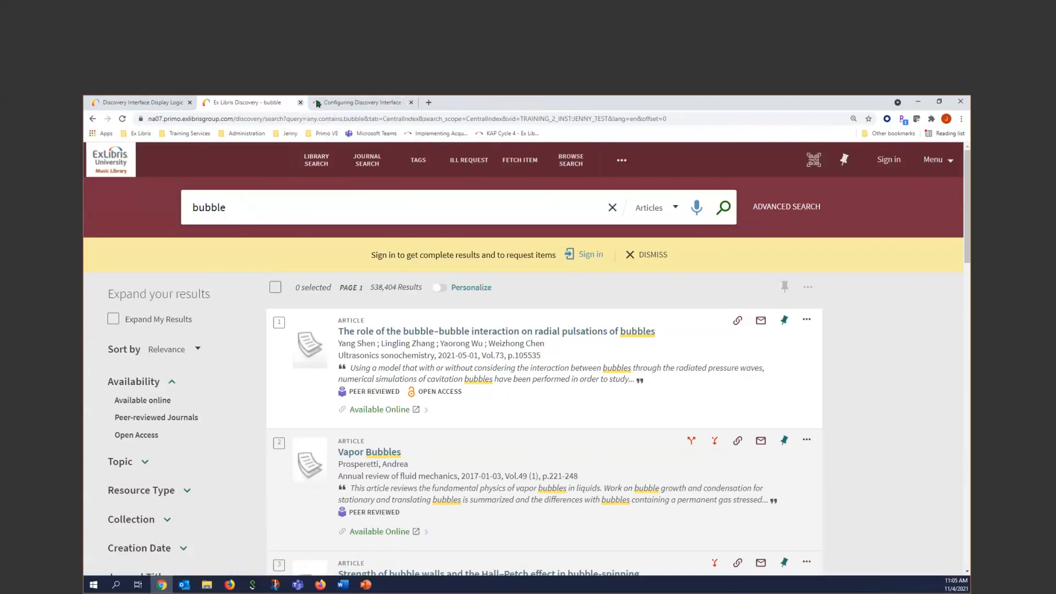
left_click(411, 103)
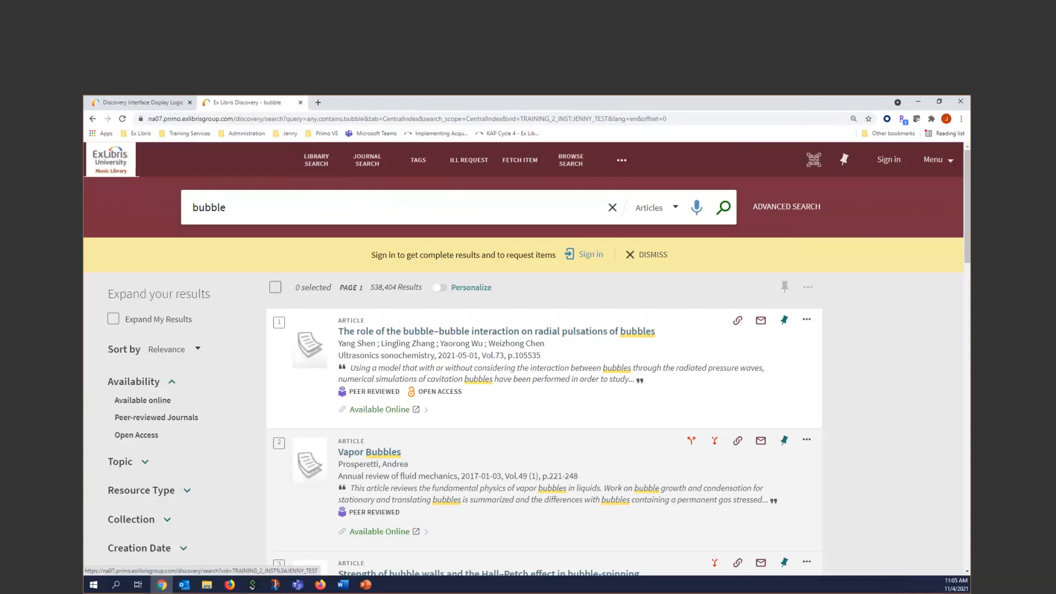
left_click(317, 103)
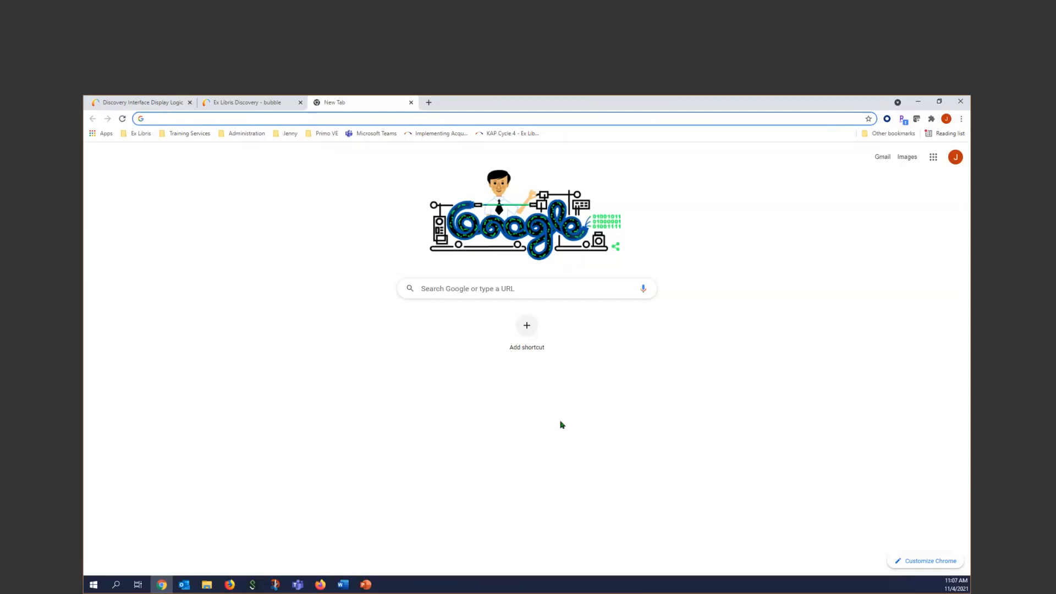
left_click(232, 104)
left_click(137, 104)
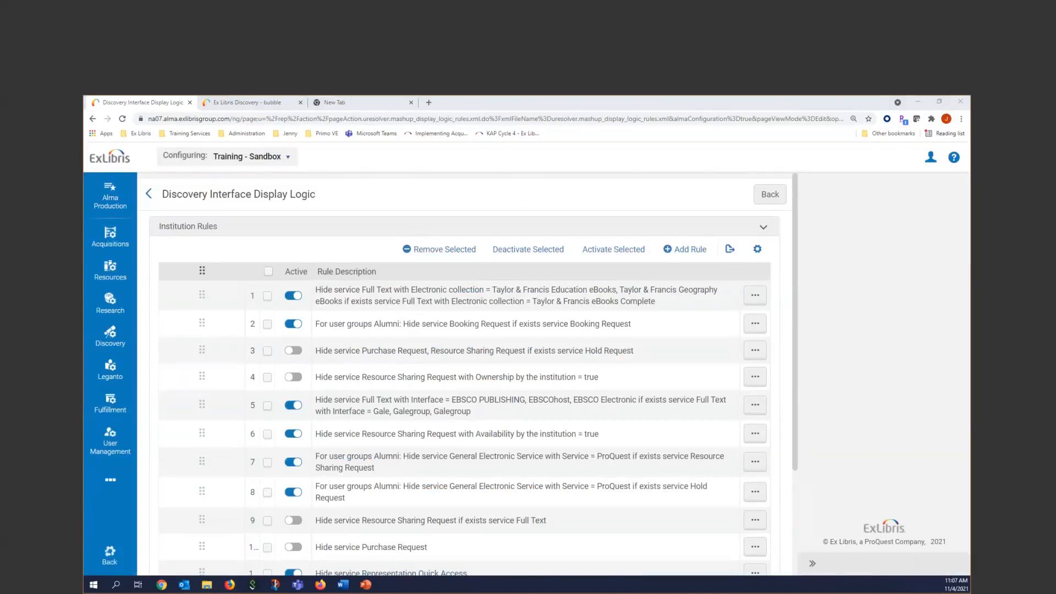
Switch to PowerPoint and browse the slides preceding the Knowledge Center Resources slide
left_click(366, 584)
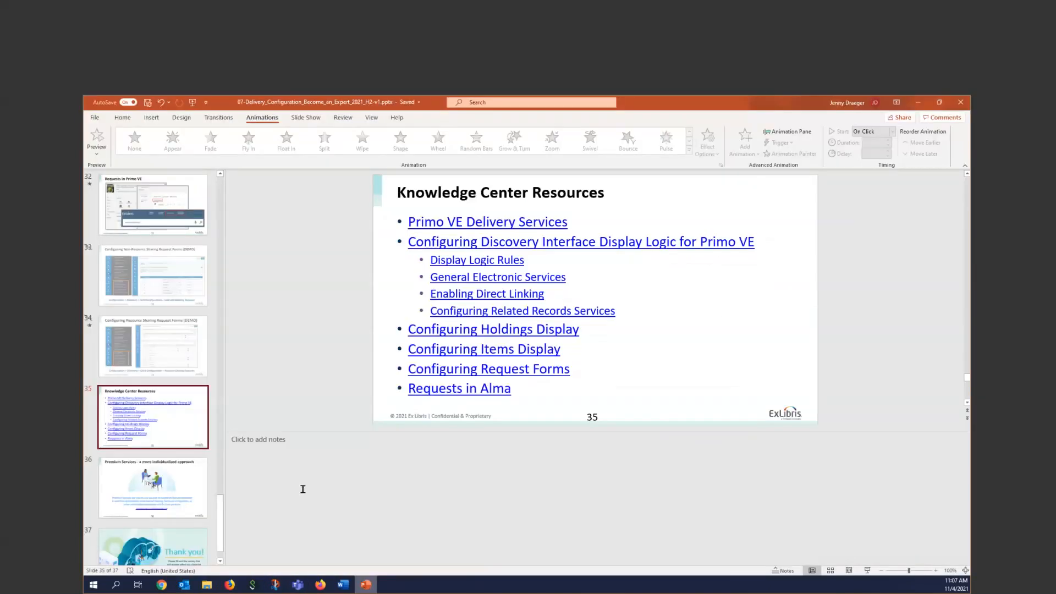
scroll(214, 417, "up", 1)
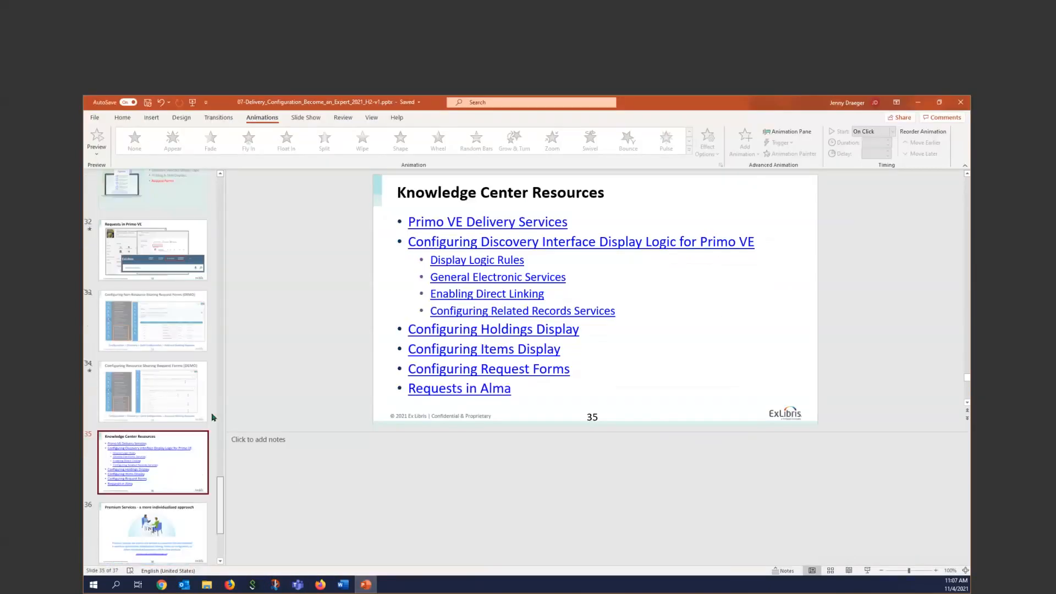